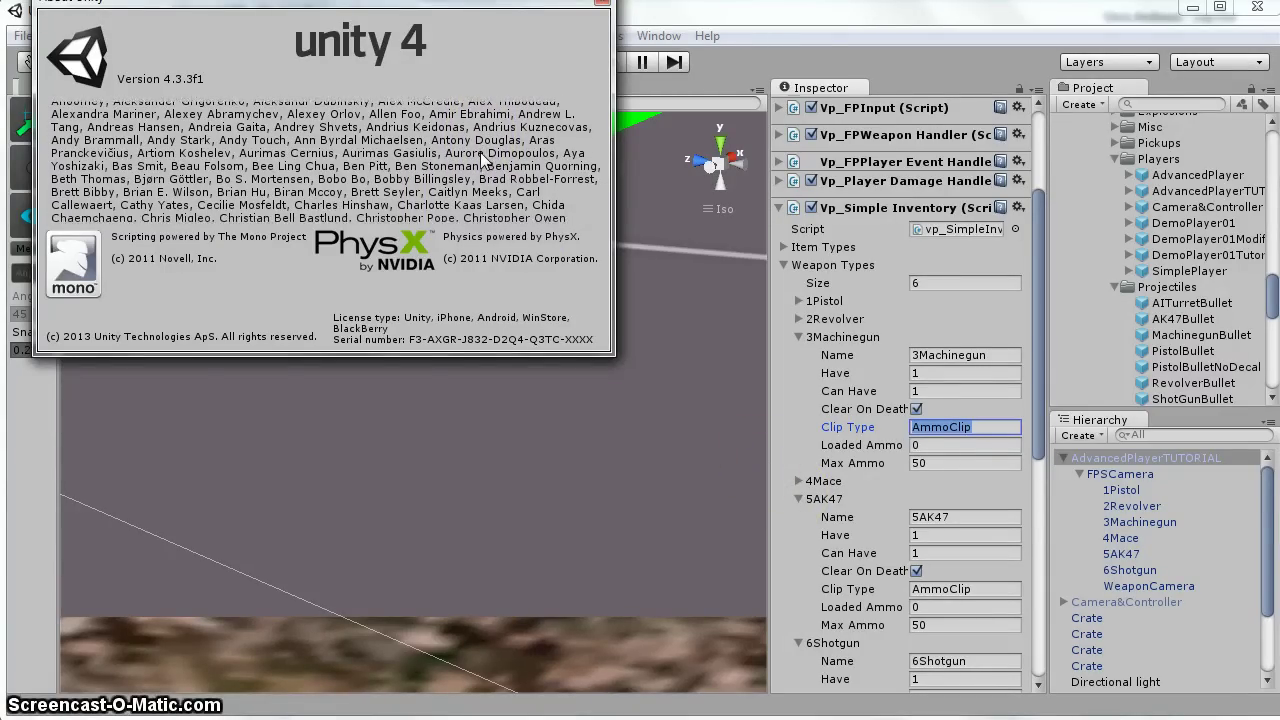
- Drag the About Unity window aside and close it
drag(424, 12, 440, 42)
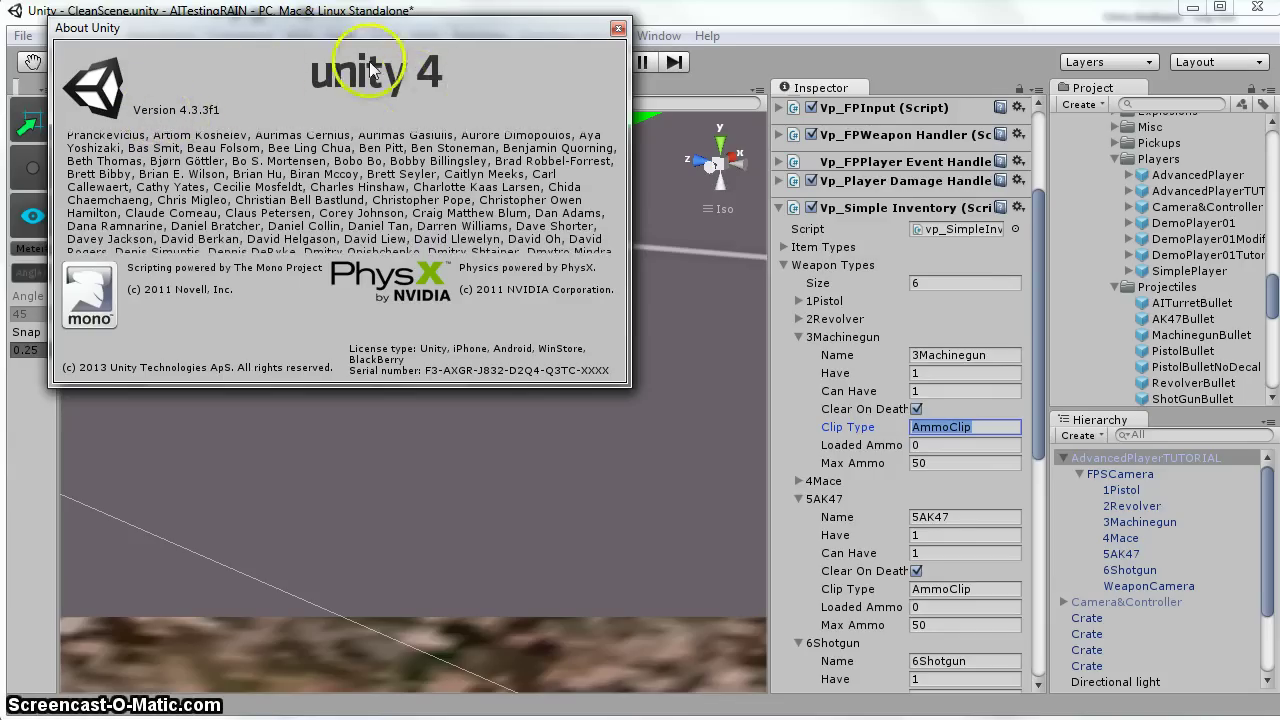
click(618, 28)
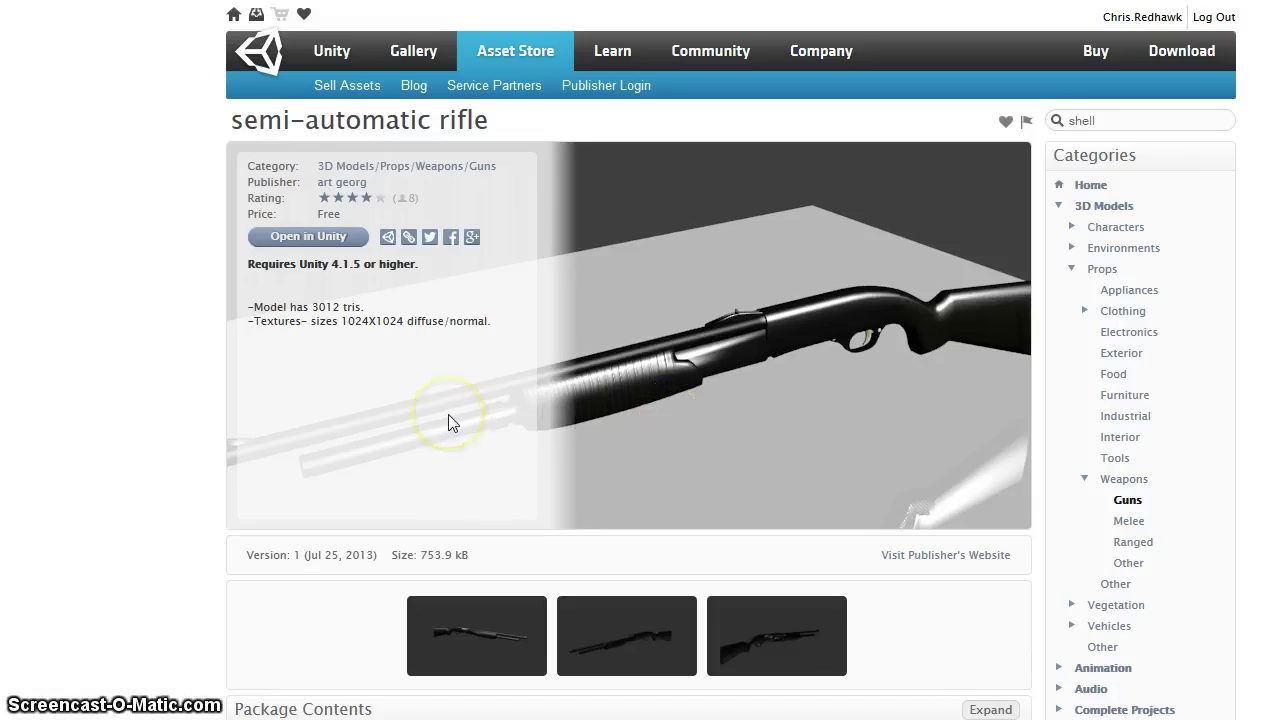
- Open the free semi-automatic rifle asset page, then return to the Unity editor
click(628, 289)
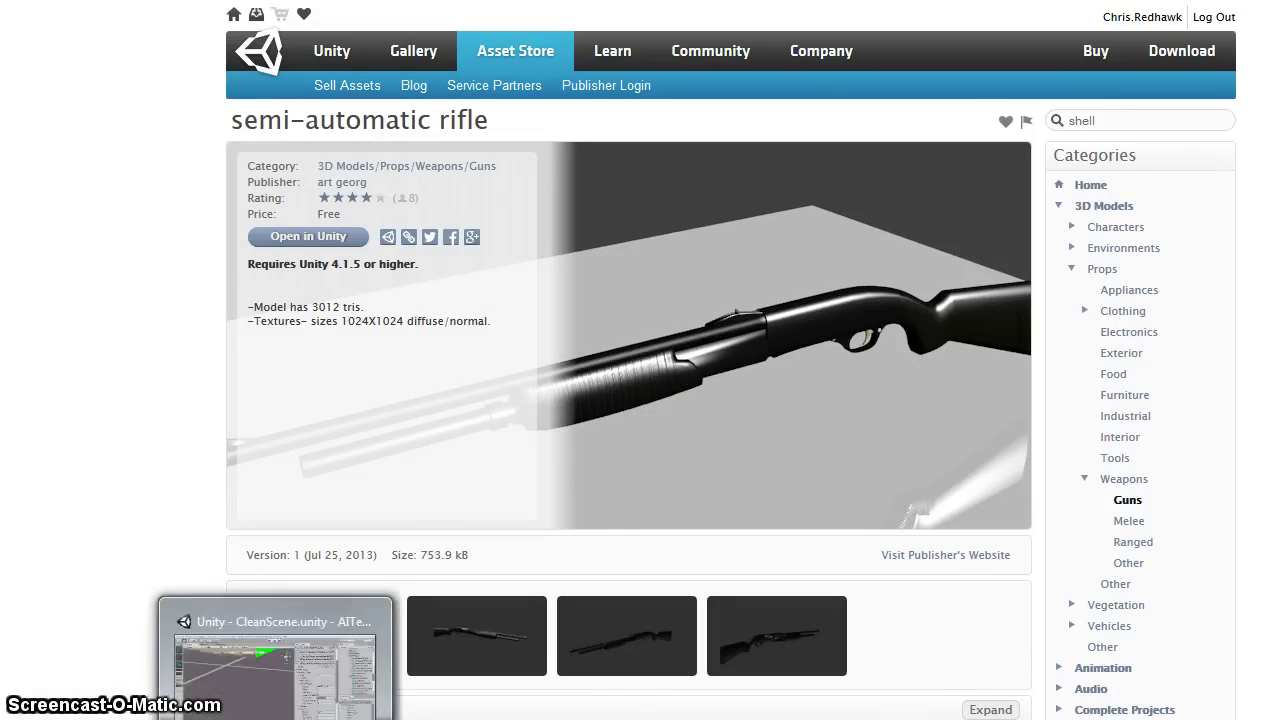
click(270, 650)
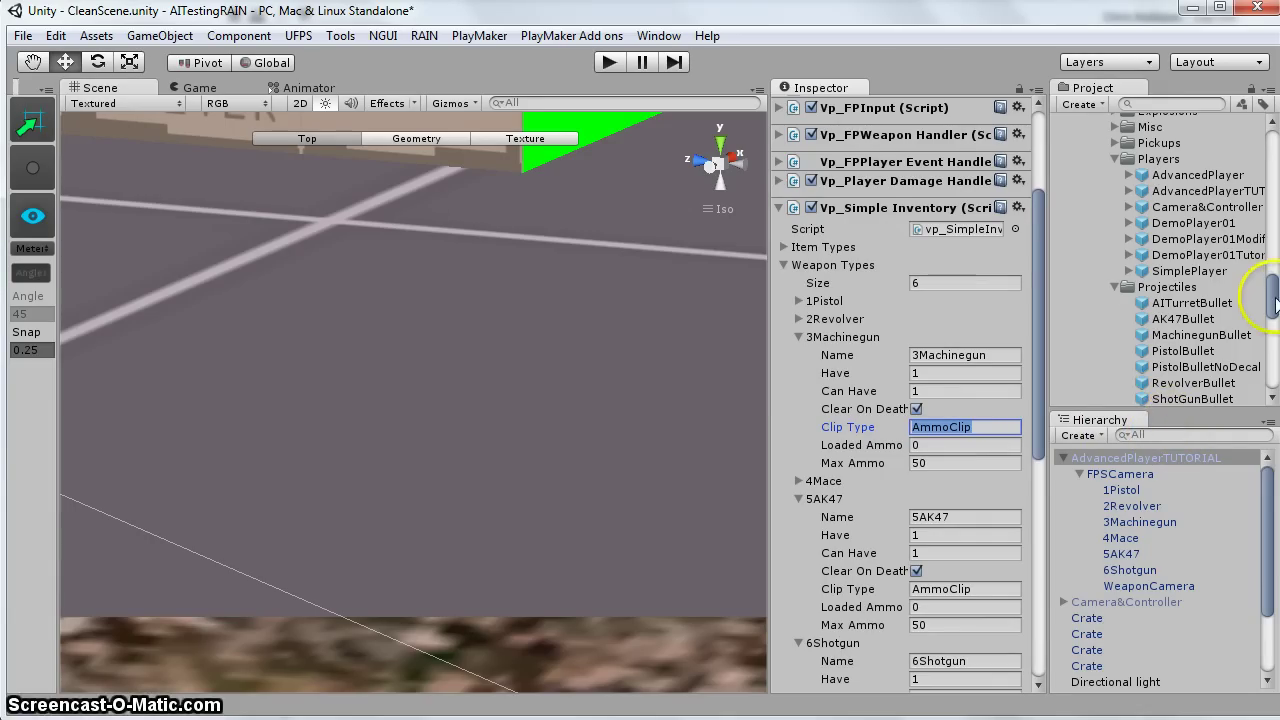
- Check SAR's Animations, Rig and Model import settings (scale factor 0.015), then drag it into the scene
drag(1272, 300, 1272, 375)
click(1120, 287)
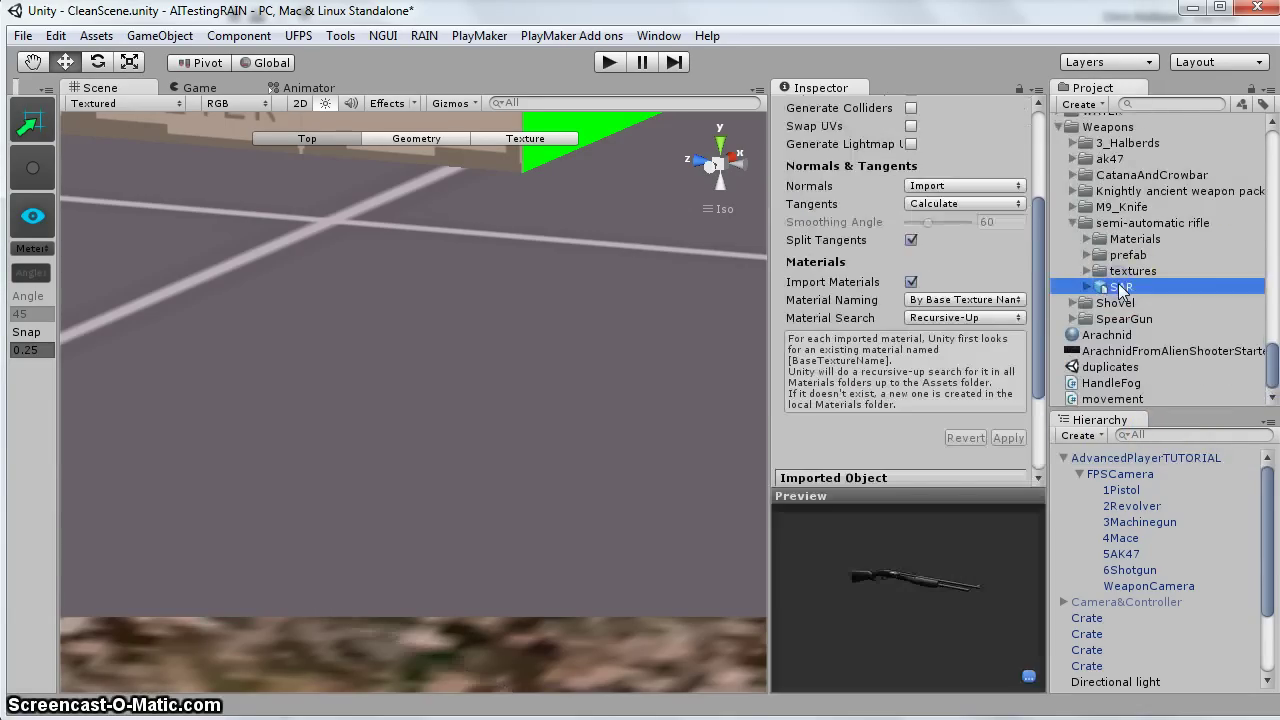
scroll(975, 330, up, 5)
click(990, 155)
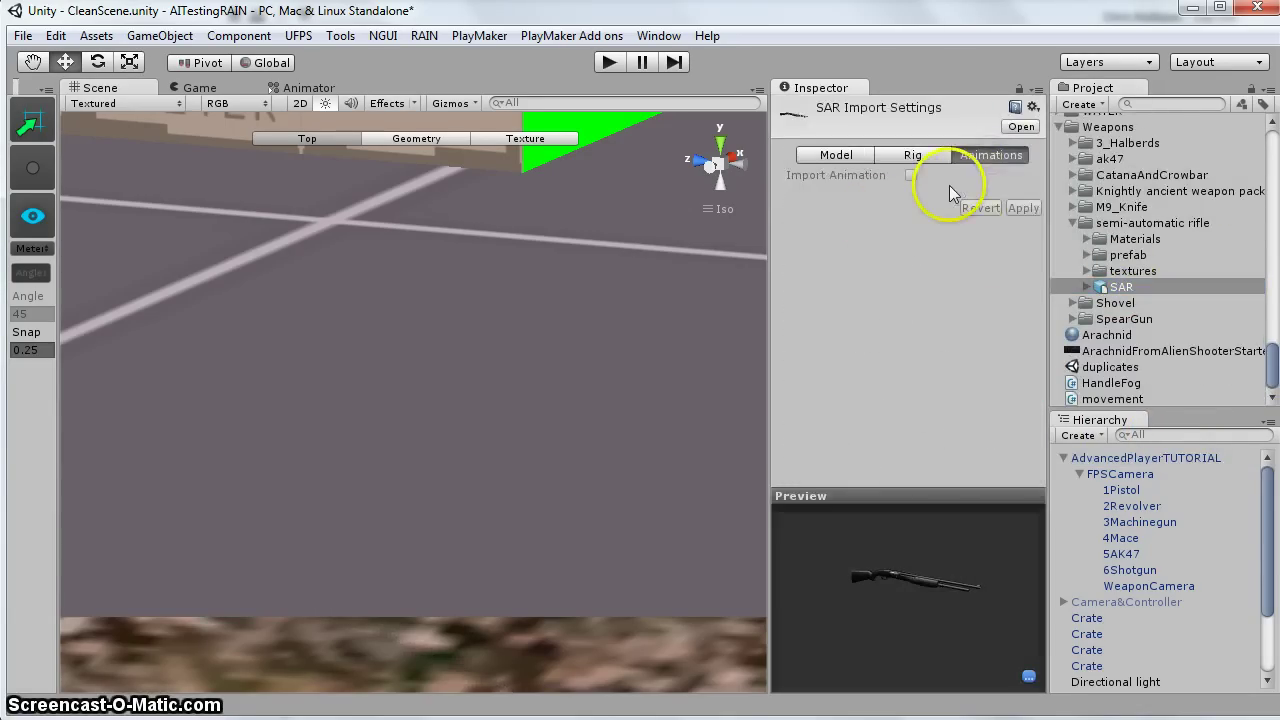
click(915, 155)
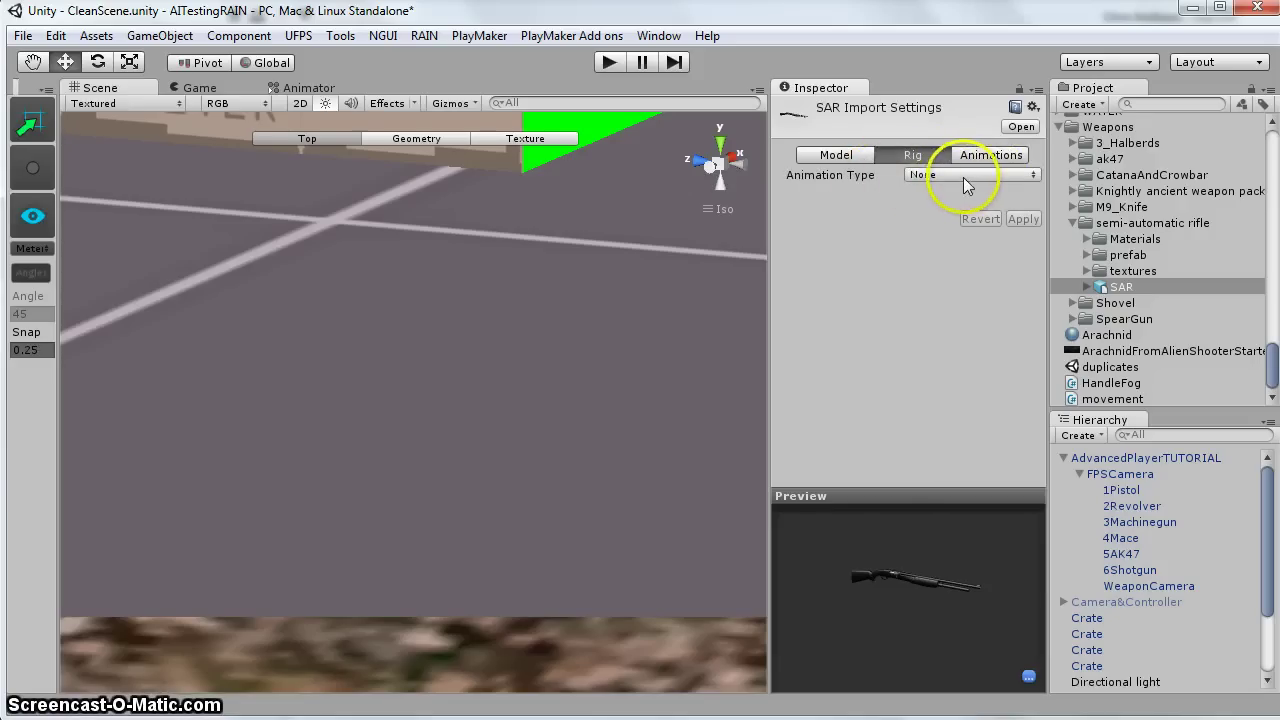
click(843, 160)
click(958, 197)
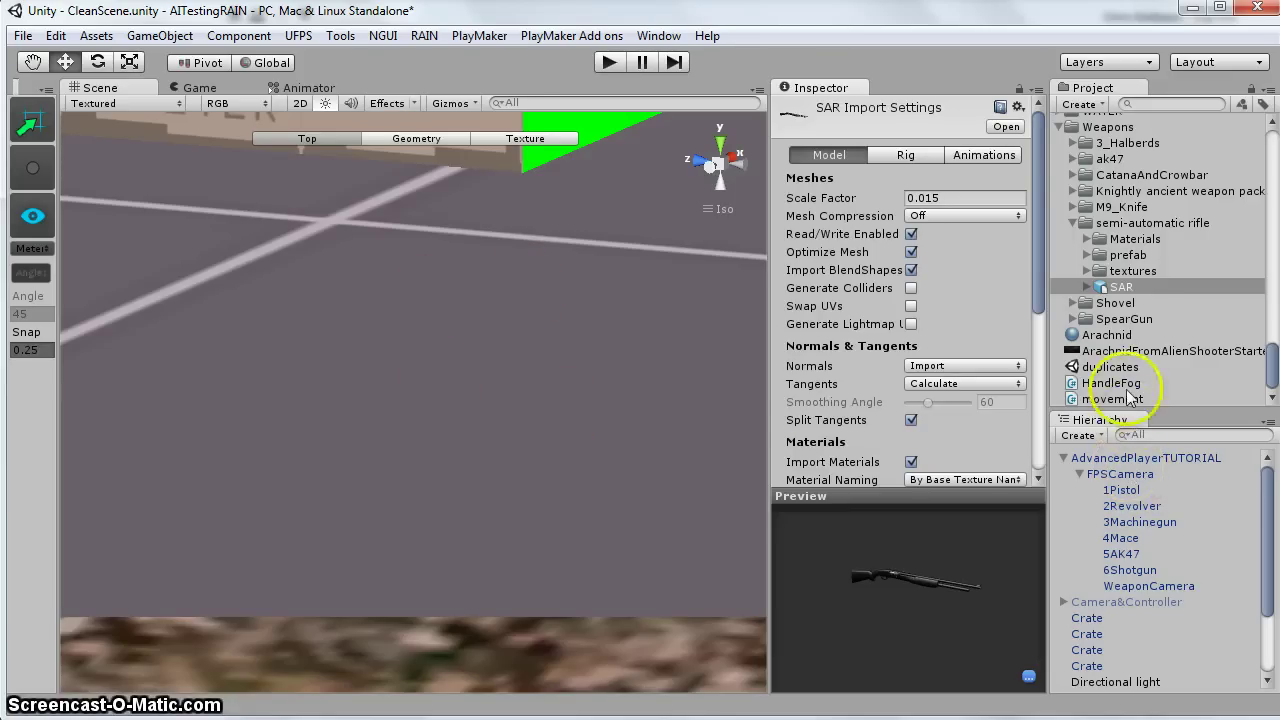
click(1120, 287)
drag(1120, 287, 589, 380)
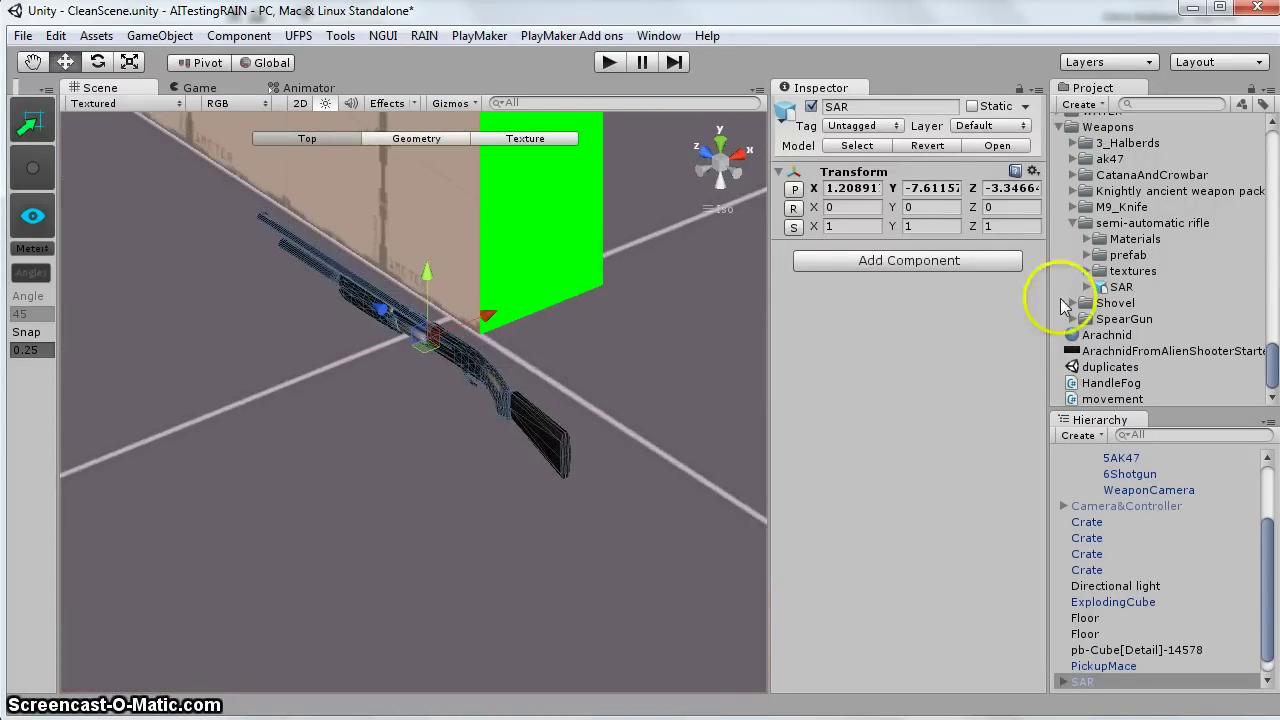
- Browse to UFPS Content > Prefabs > Weapons and drag the Revolver prefab into the scene
scroll(1150, 283, up, 5)
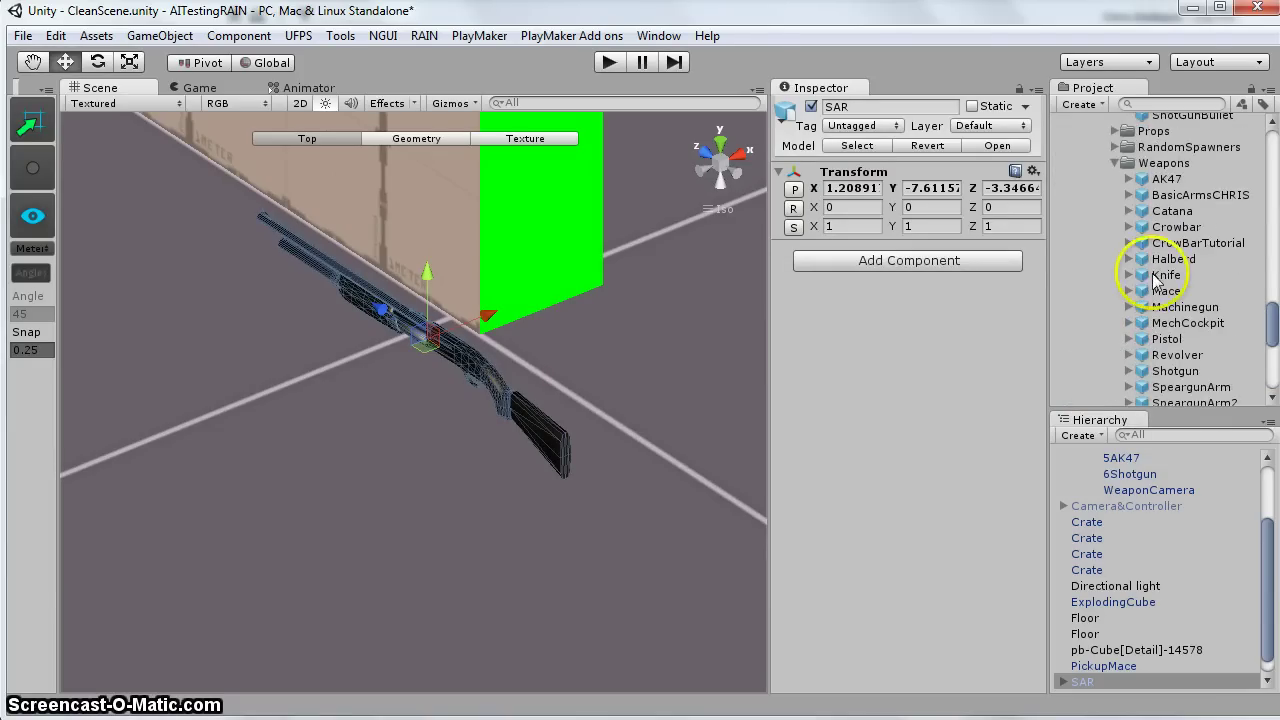
scroll(1157, 283, up, 10)
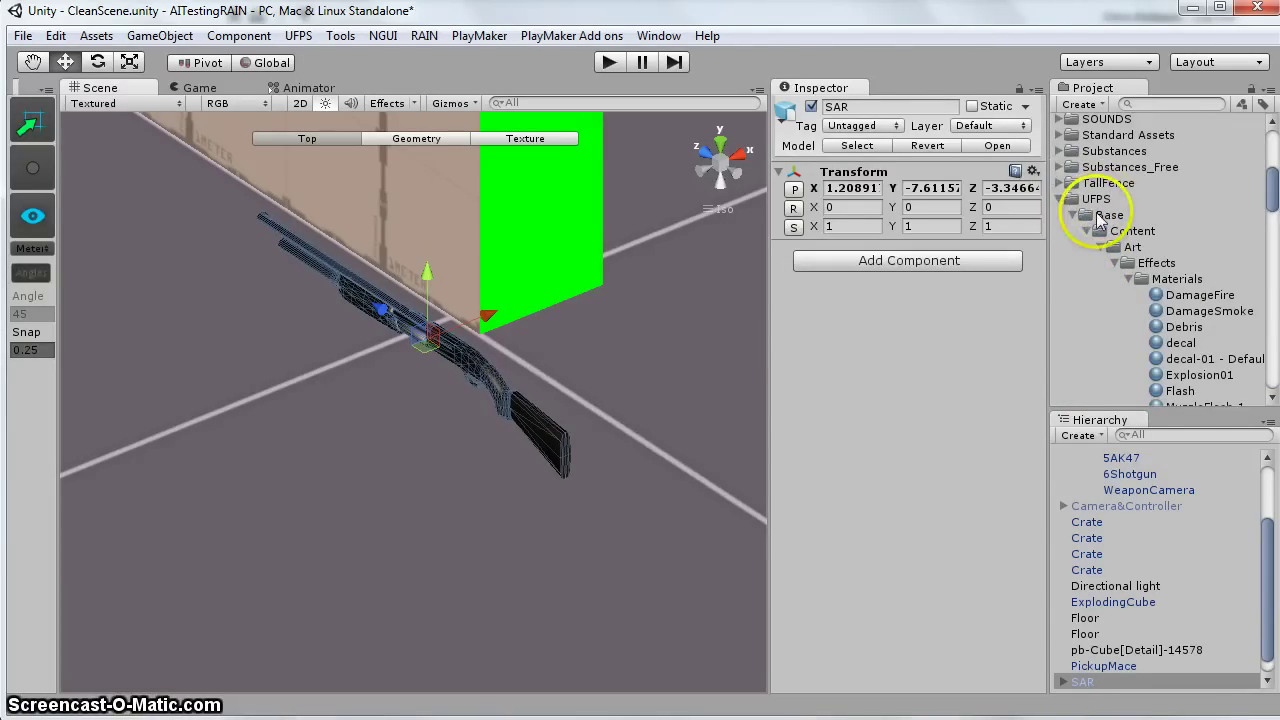
click(1131, 231)
scroll(1250, 280, down, 5)
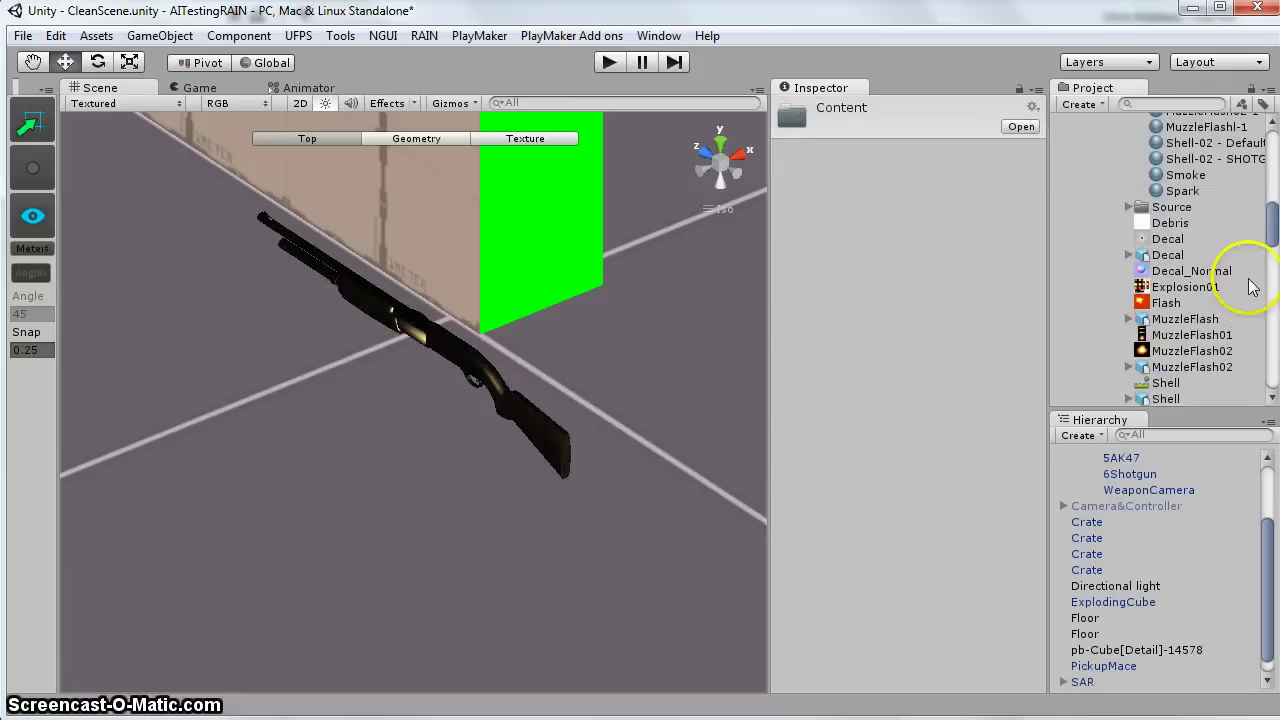
scroll(1250, 287, down, 5)
click(1145, 199)
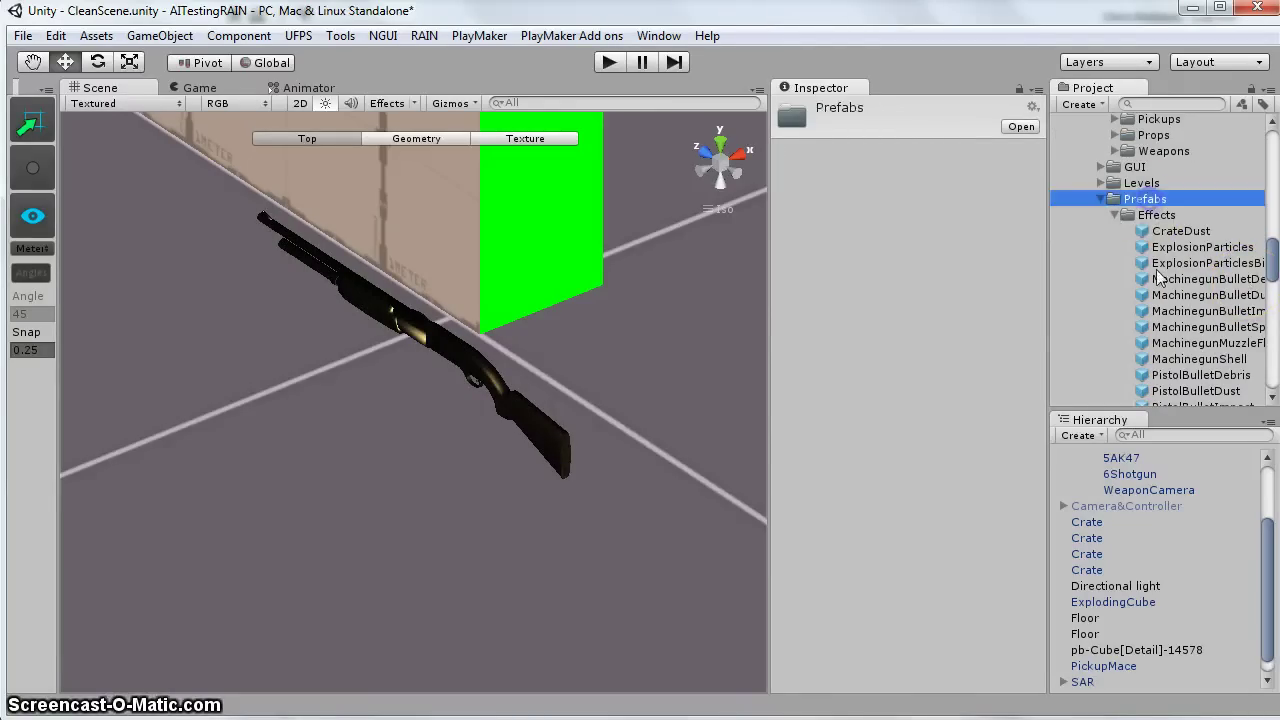
scroll(1165, 292, down, 5)
scroll(1172, 297, down, 5)
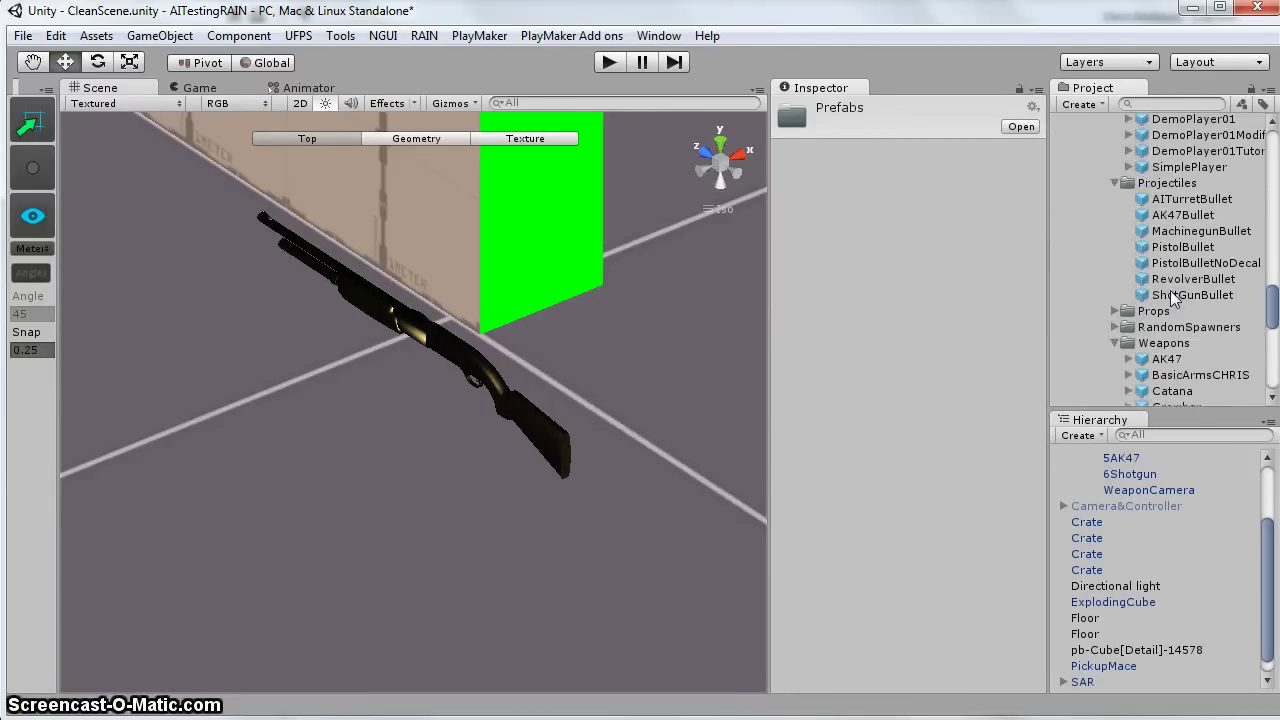
click(1168, 343)
scroll(1185, 340, down, 5)
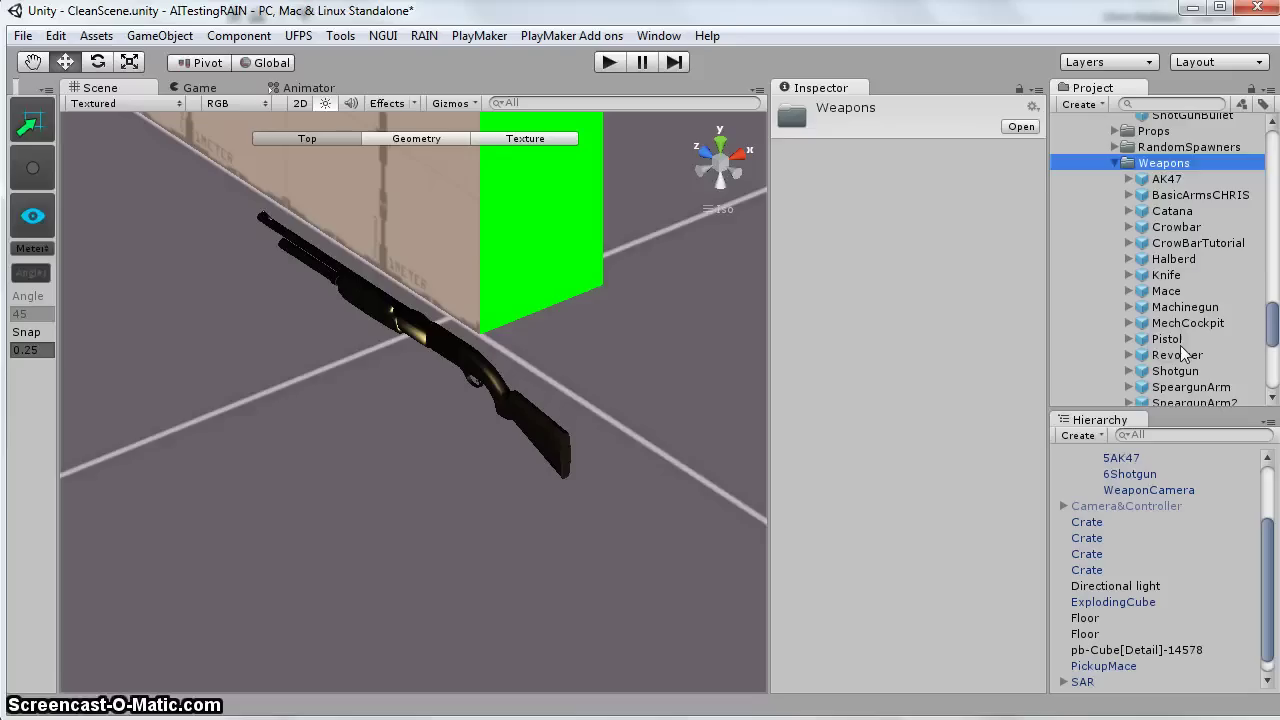
scroll(1195, 310, up, 3)
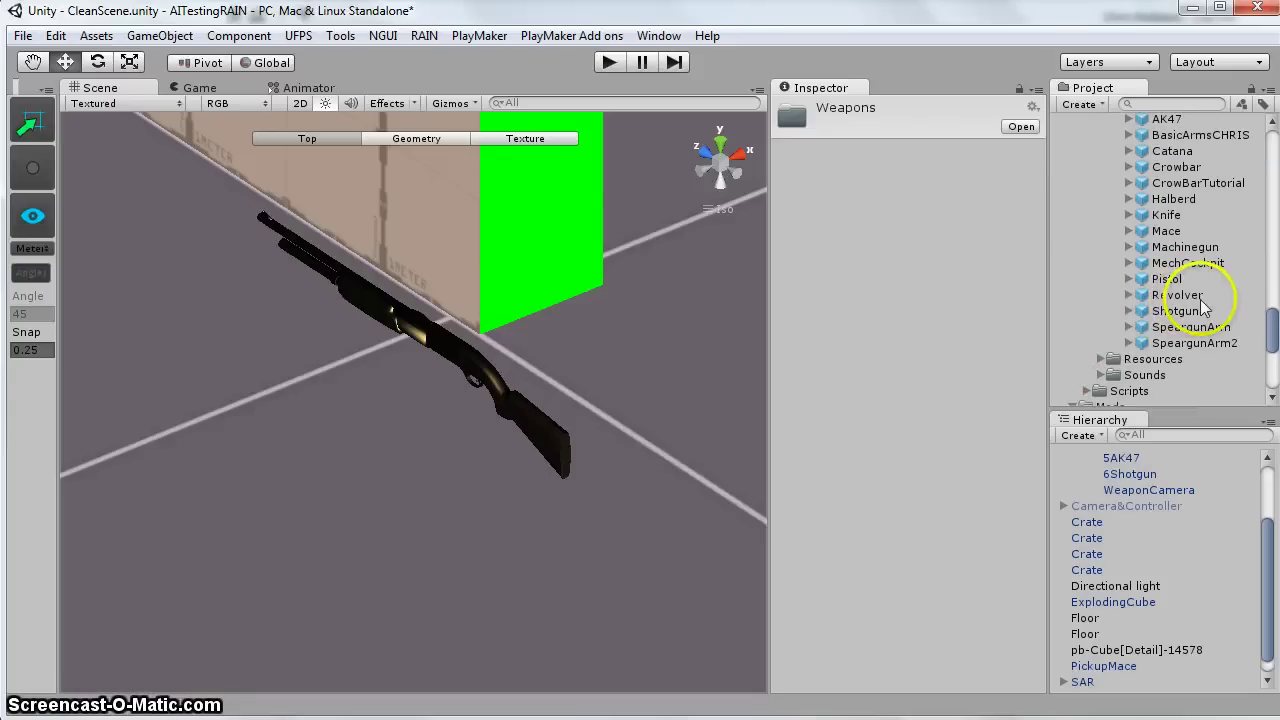
click(1180, 295)
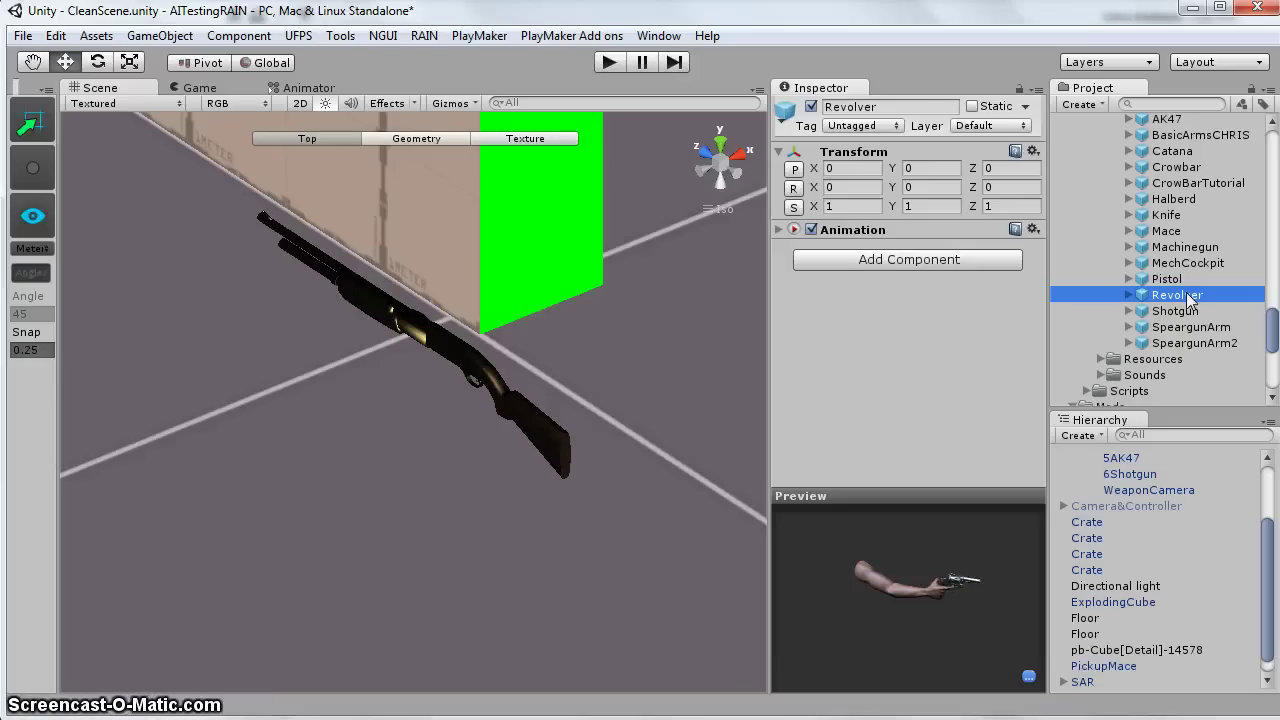
drag(737, 338, 380, 481)
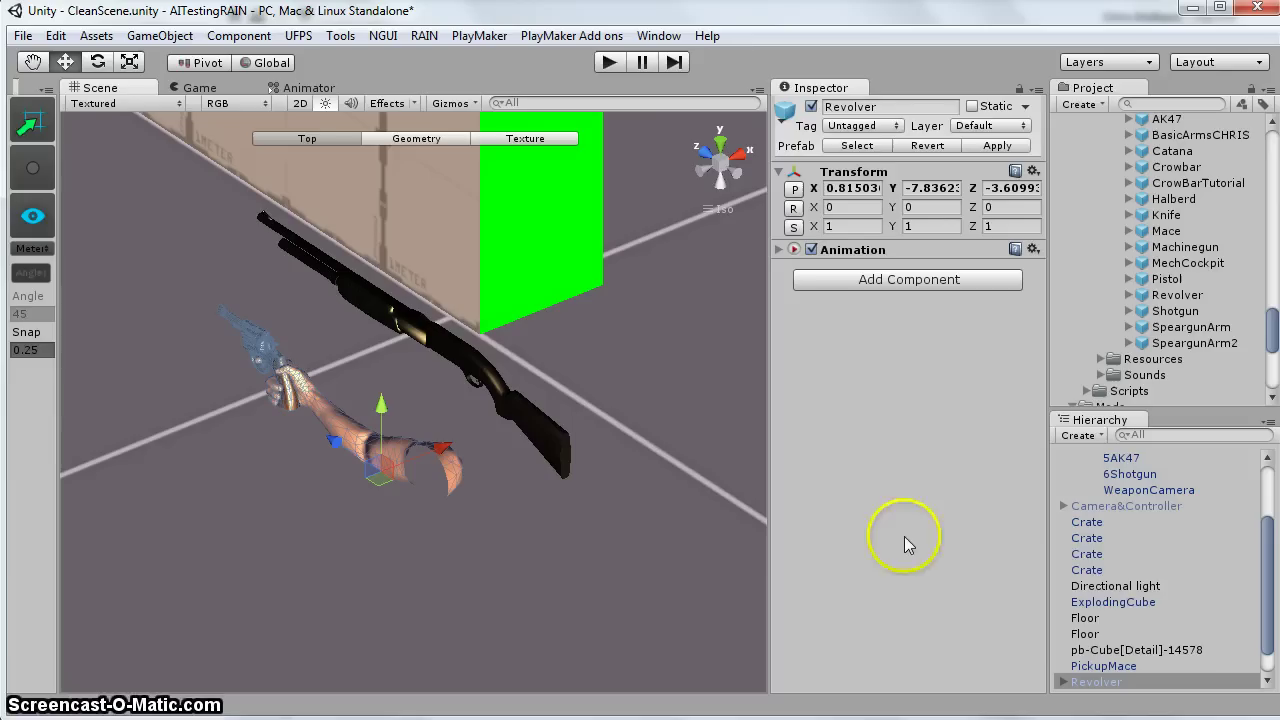
- Move the SAR rifle along X and Z into the revolver arm's hand and parent it under Revolver
scroll(1137, 620, down, 1)
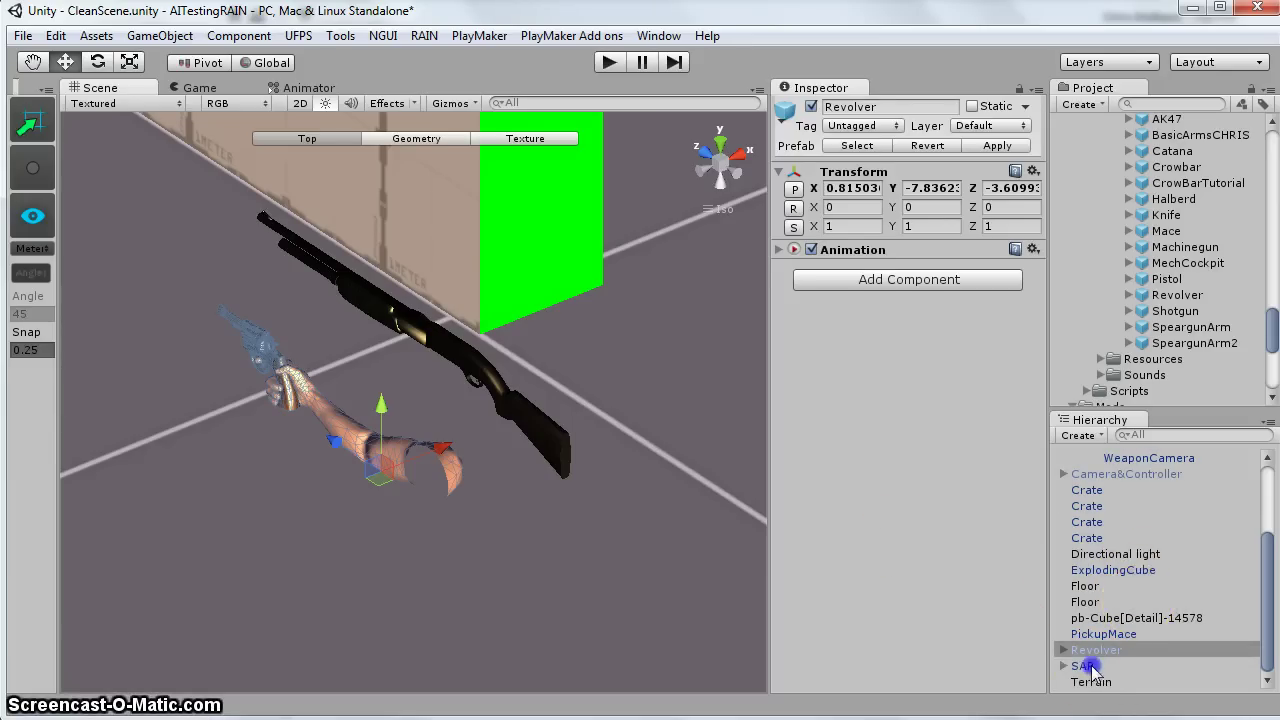
click(1083, 666)
drag(489, 315, 466, 371)
drag(343, 373, 167, 390)
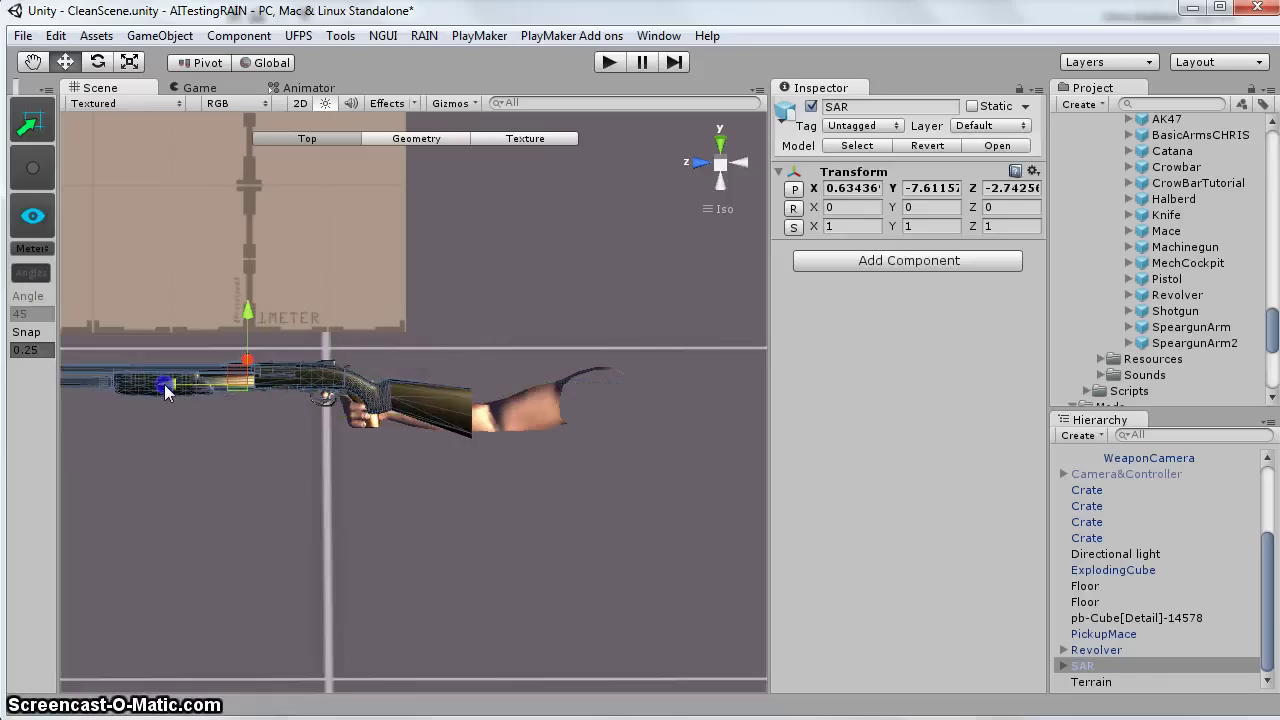
alt+drag(305, 408, 296, 268)
alt+drag(278, 460, 109, 514)
drag(207, 240, 190, 238)
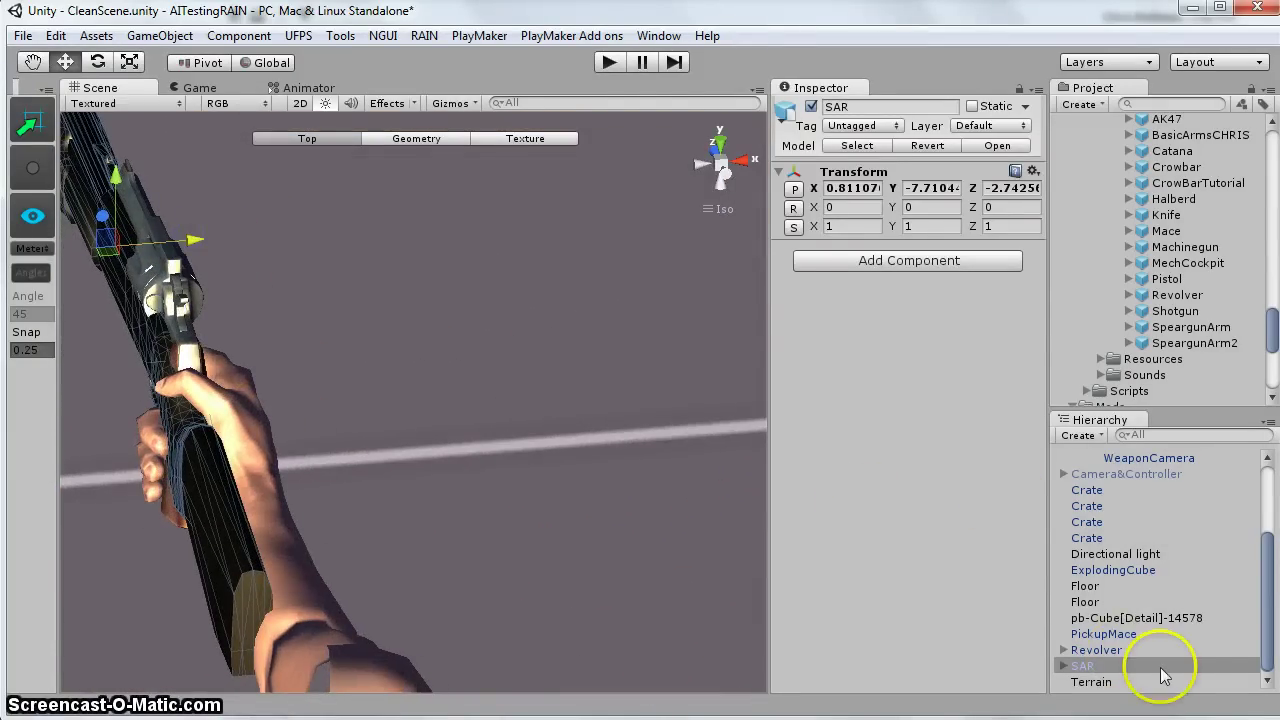
mouse_move(1088, 666)
mouse_down()
mouse_move(1098, 672)
mouse_move(1104, 651)
mouse_up()
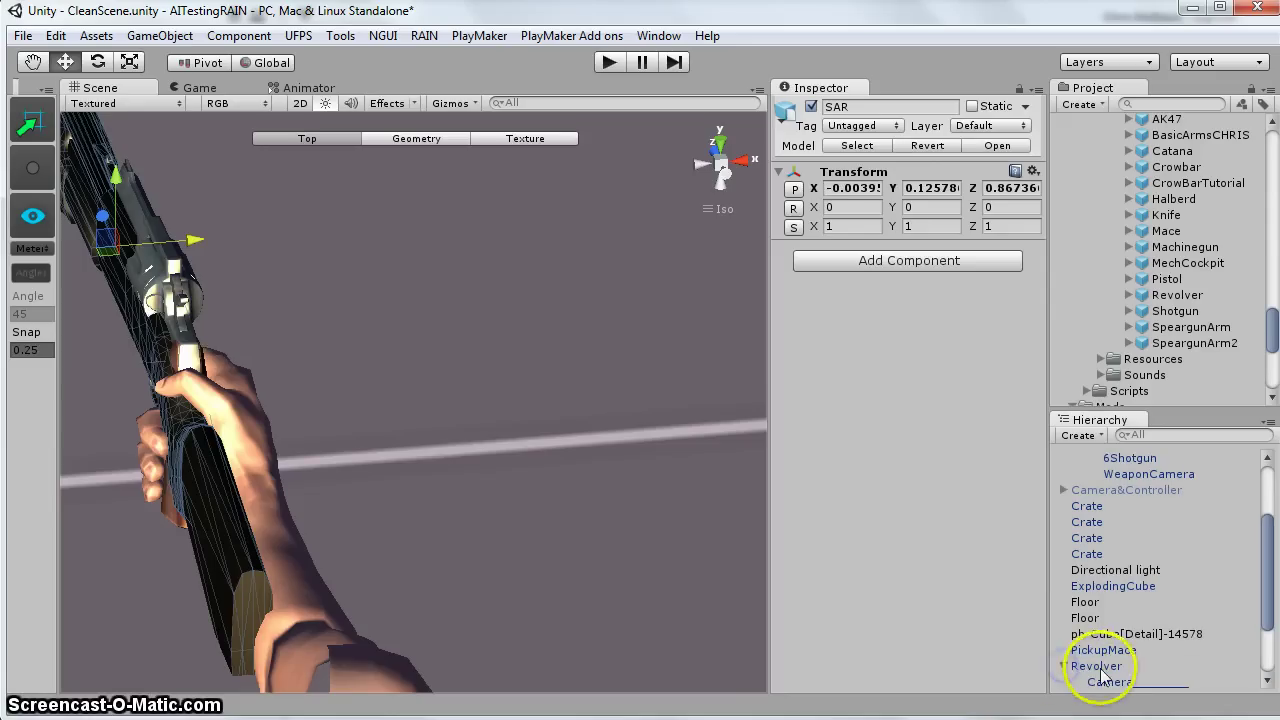
- Edit the Revolver mesh's materials field, then delete the Revolver object from the scene
scroll(1135, 665, down, 2)
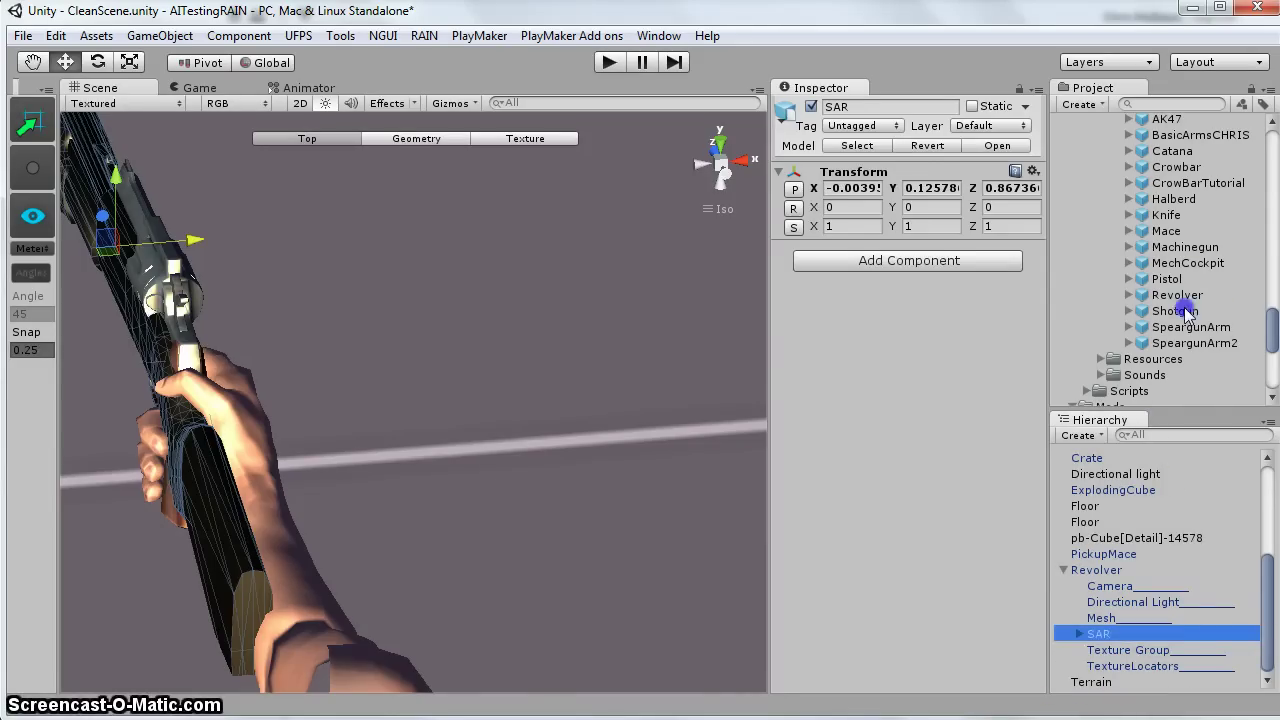
click(1175, 311)
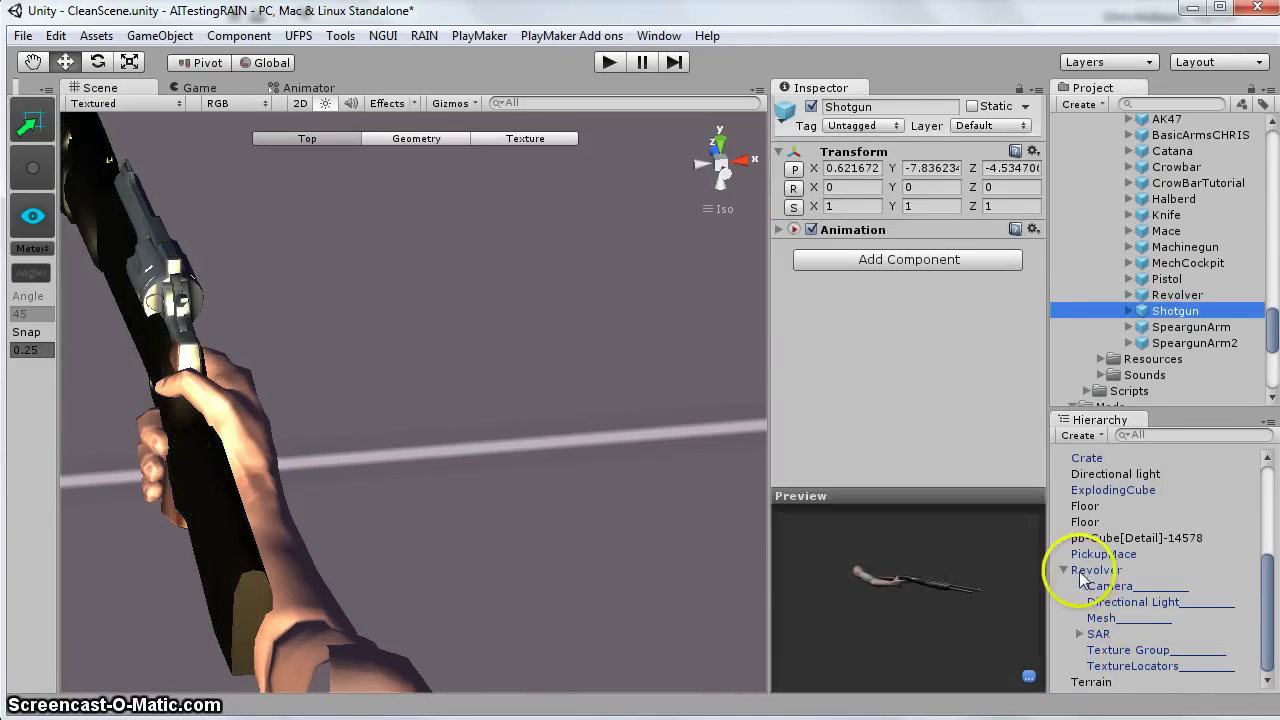
click(1090, 571)
click(1101, 618)
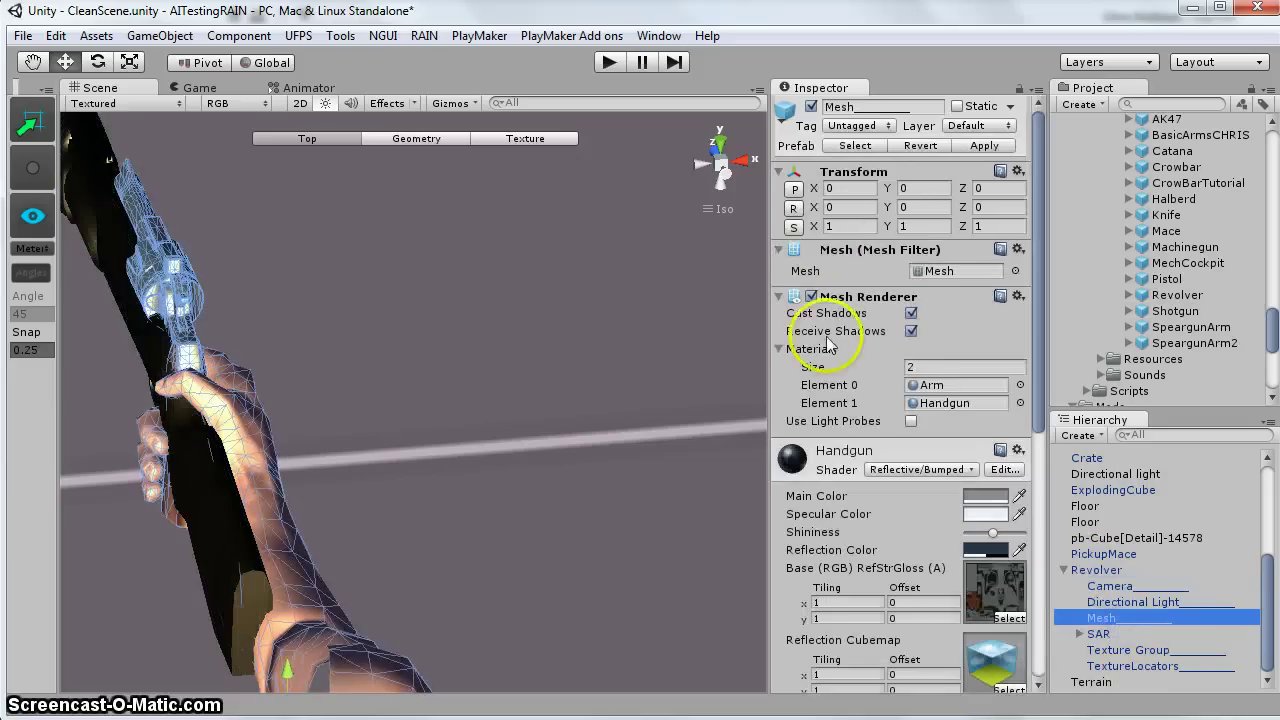
click(933, 368)
text(1)
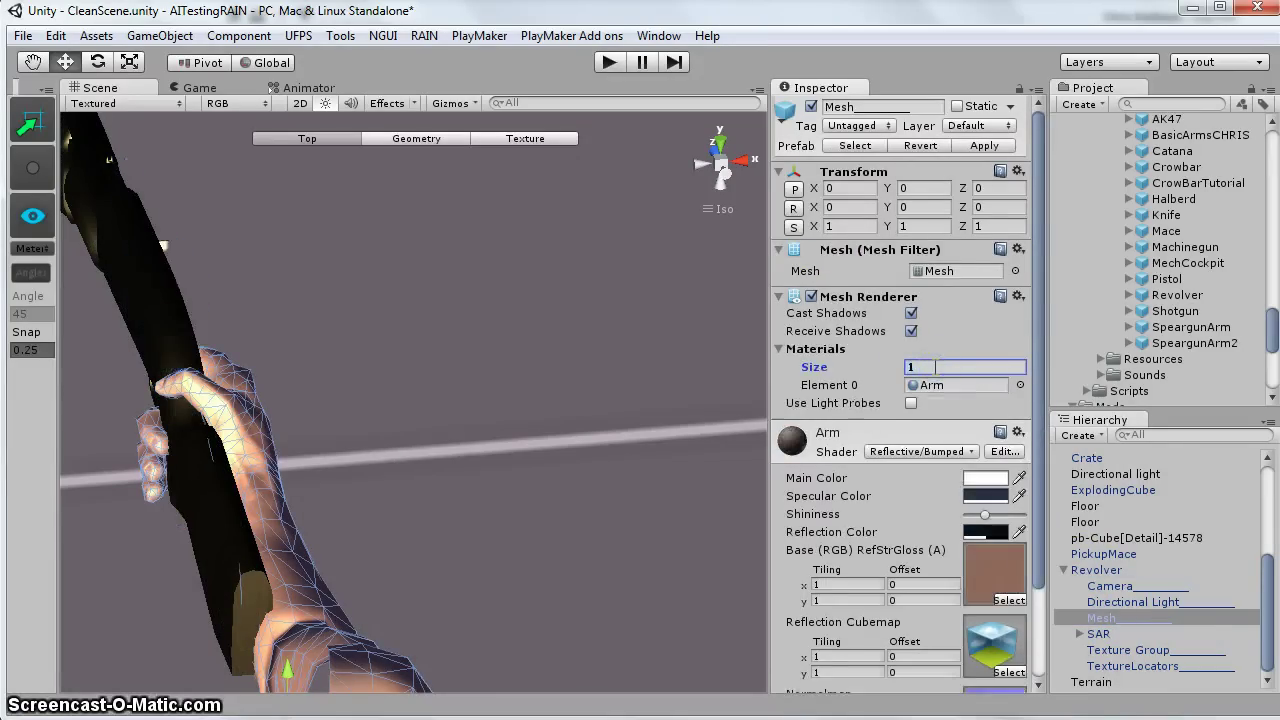
text(f)
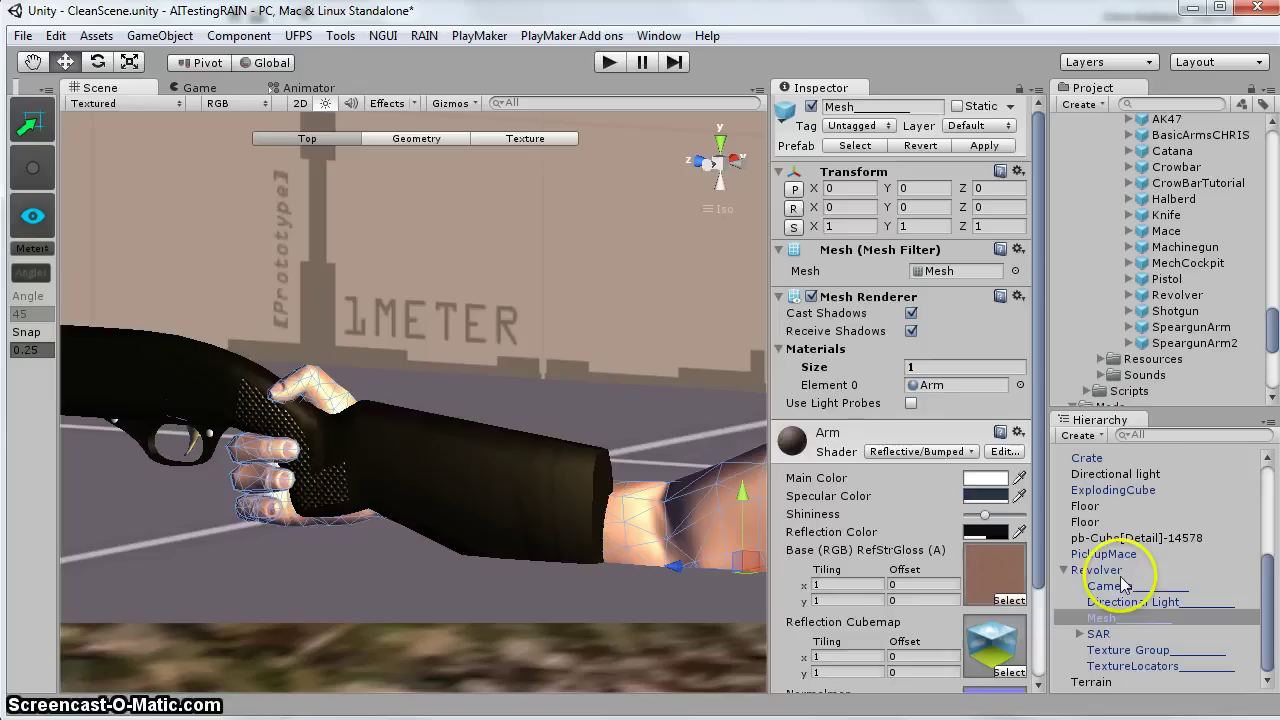
click(1116, 571)
key(Delete)
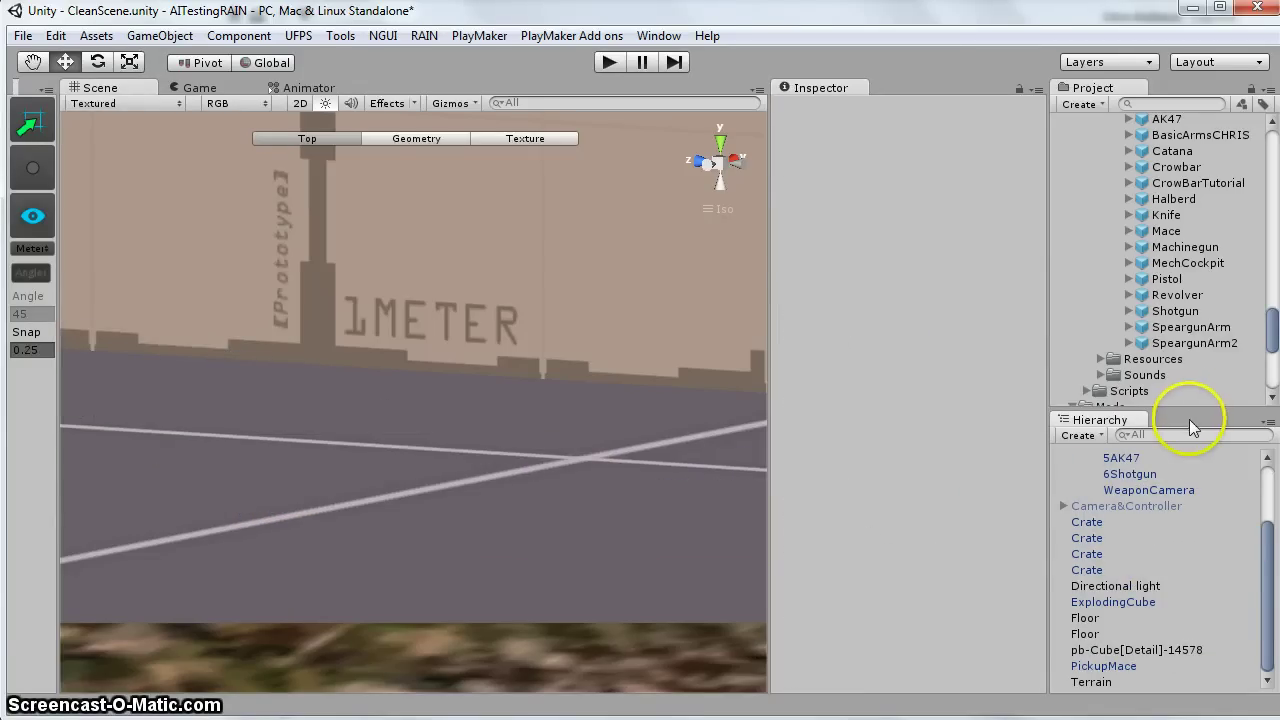
- Place the Shotgun prefab in the scene, look it over, then delete the loose Shotgun object
drag(1176, 311, 575, 523)
alt+drag(393, 368, 172, 319)
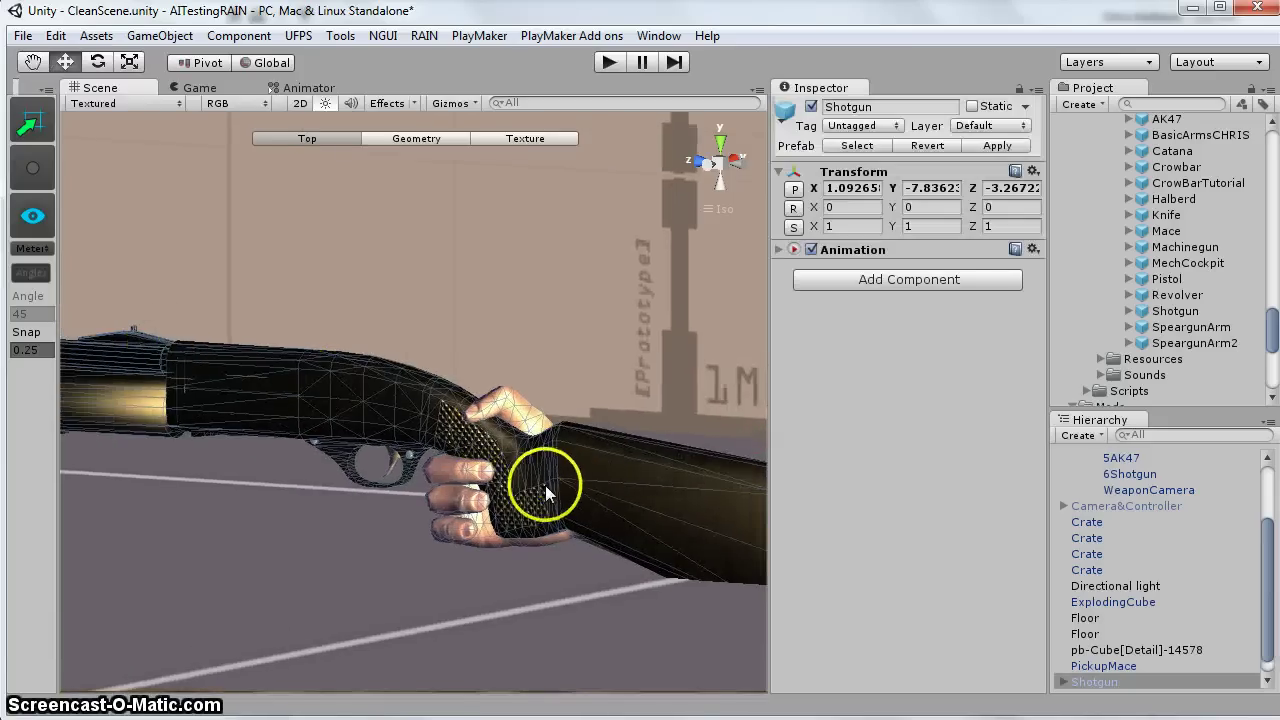
click(1100, 666)
click(1094, 682)
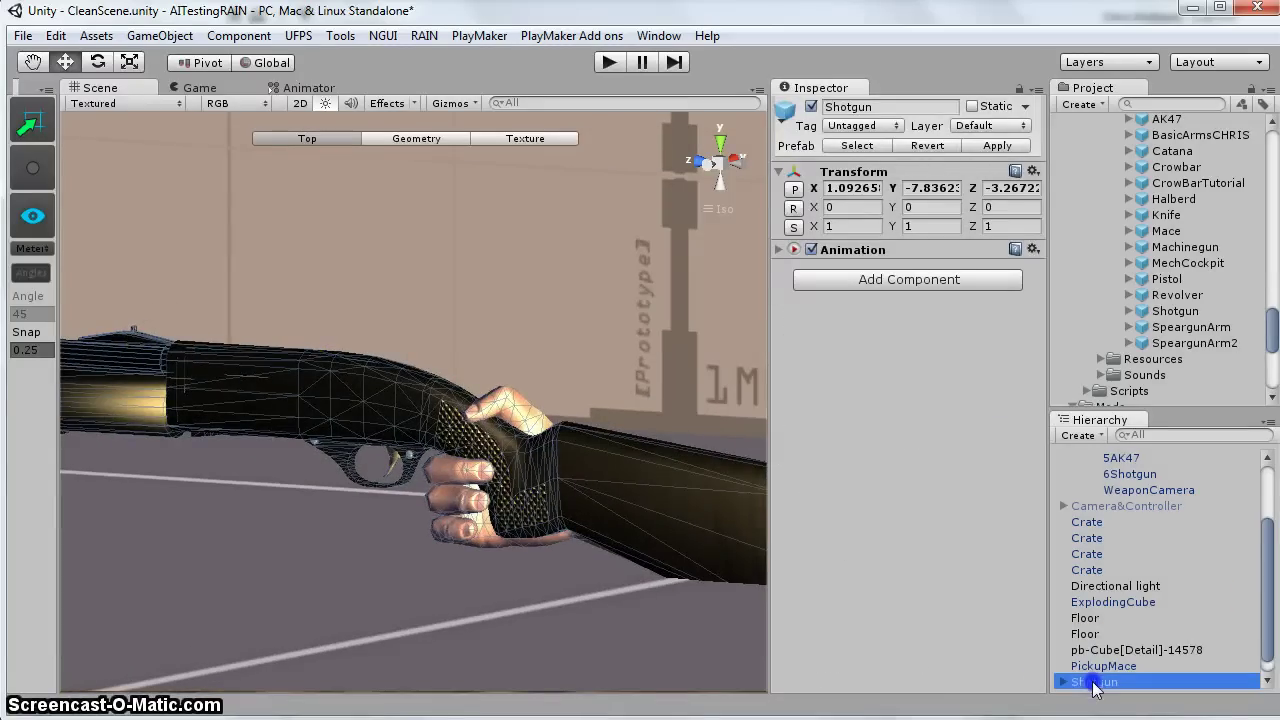
key(Delete)
- Compare the AdvancedPlayer and AdvancedPlayerTUTORIAL prefabs, then reselect the tutorial player in the scene
scroll(1210, 500, up, 3)
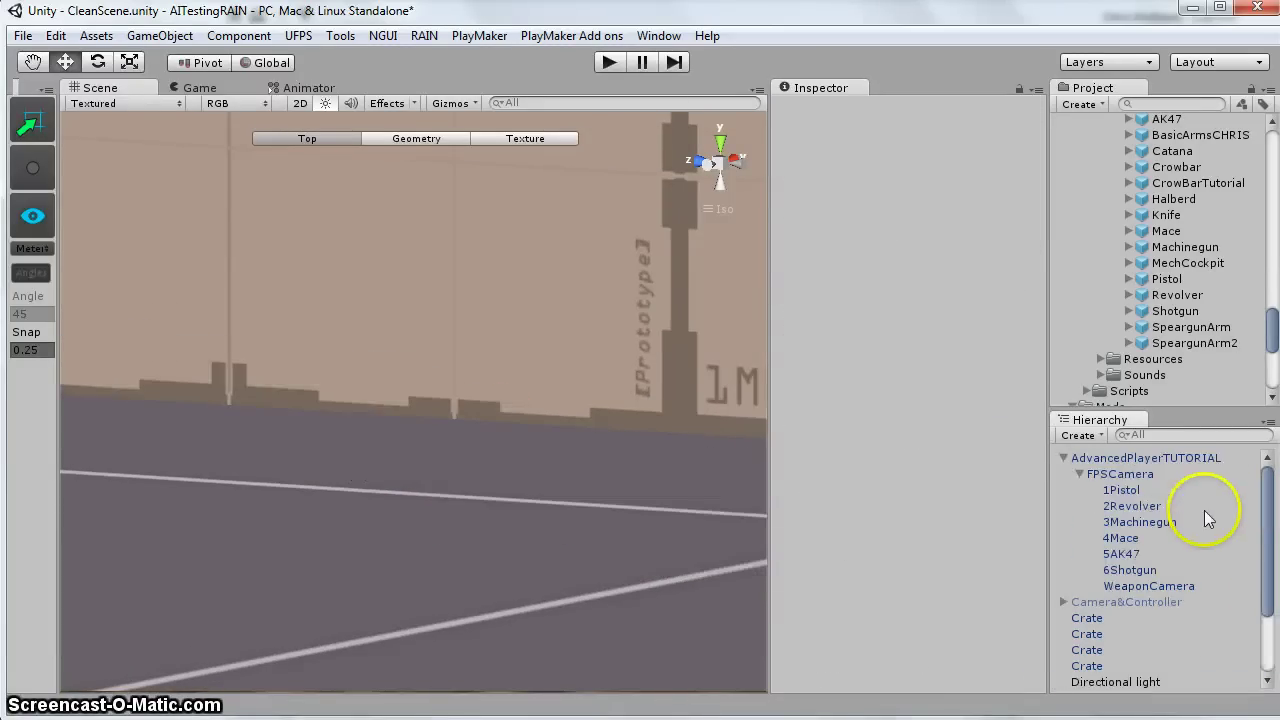
click(1169, 459)
click(1140, 473)
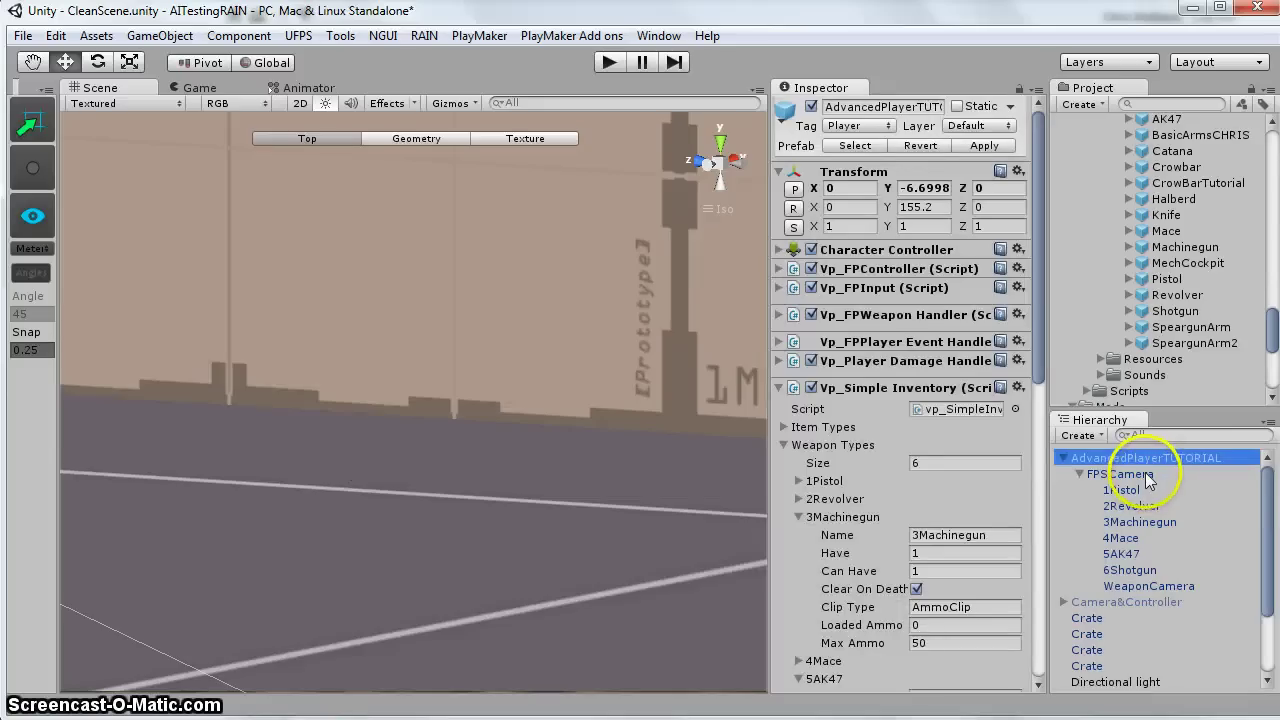
click(1090, 460)
scroll(1204, 283, up, 6)
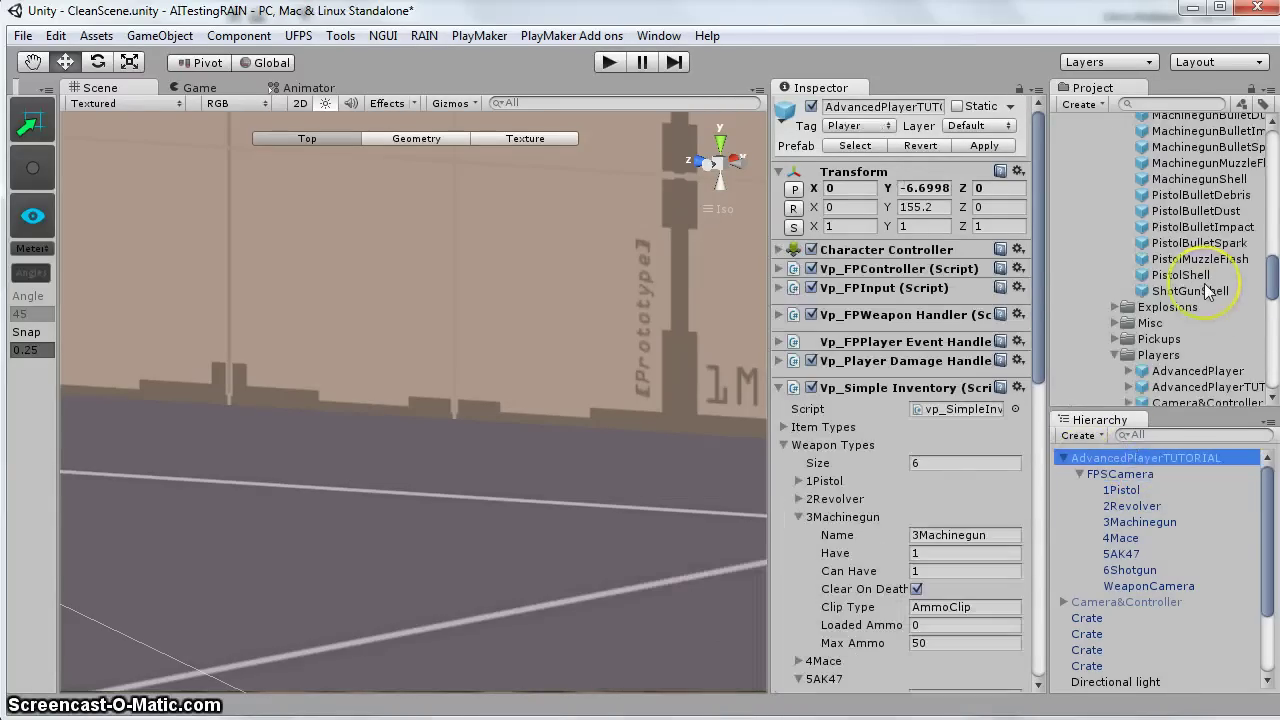
scroll(1204, 283, down, 10)
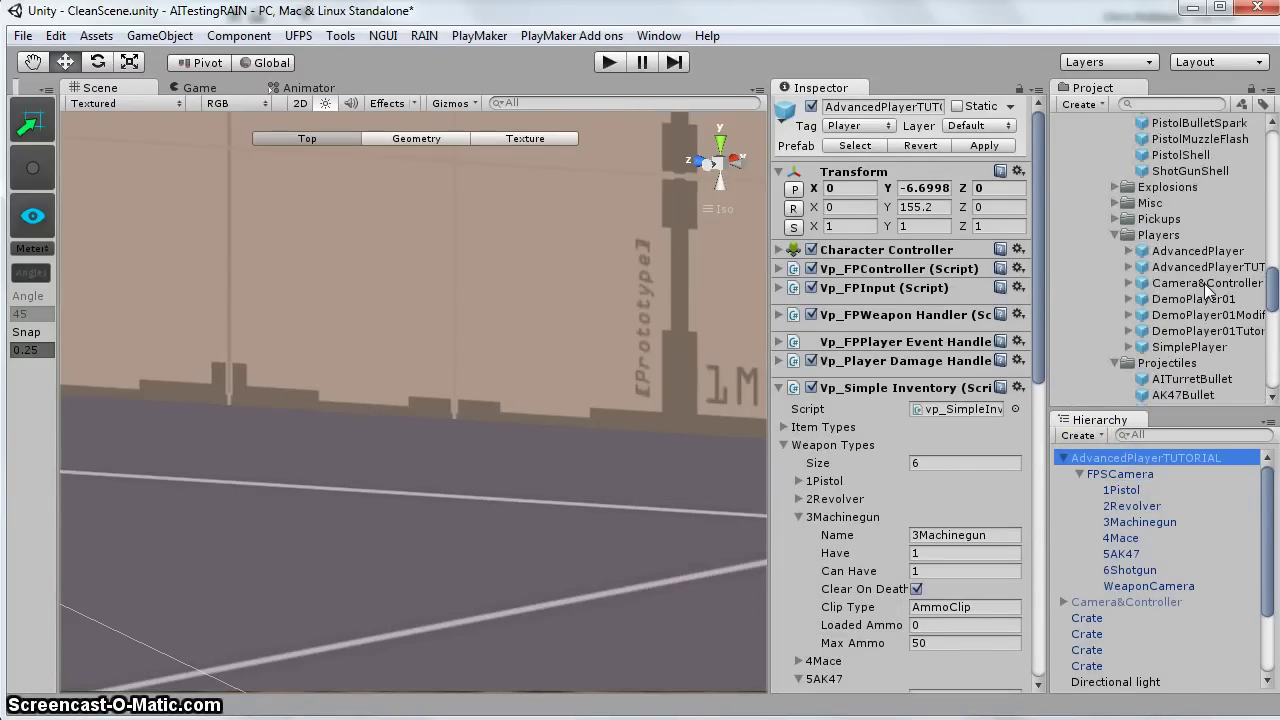
click(1200, 252)
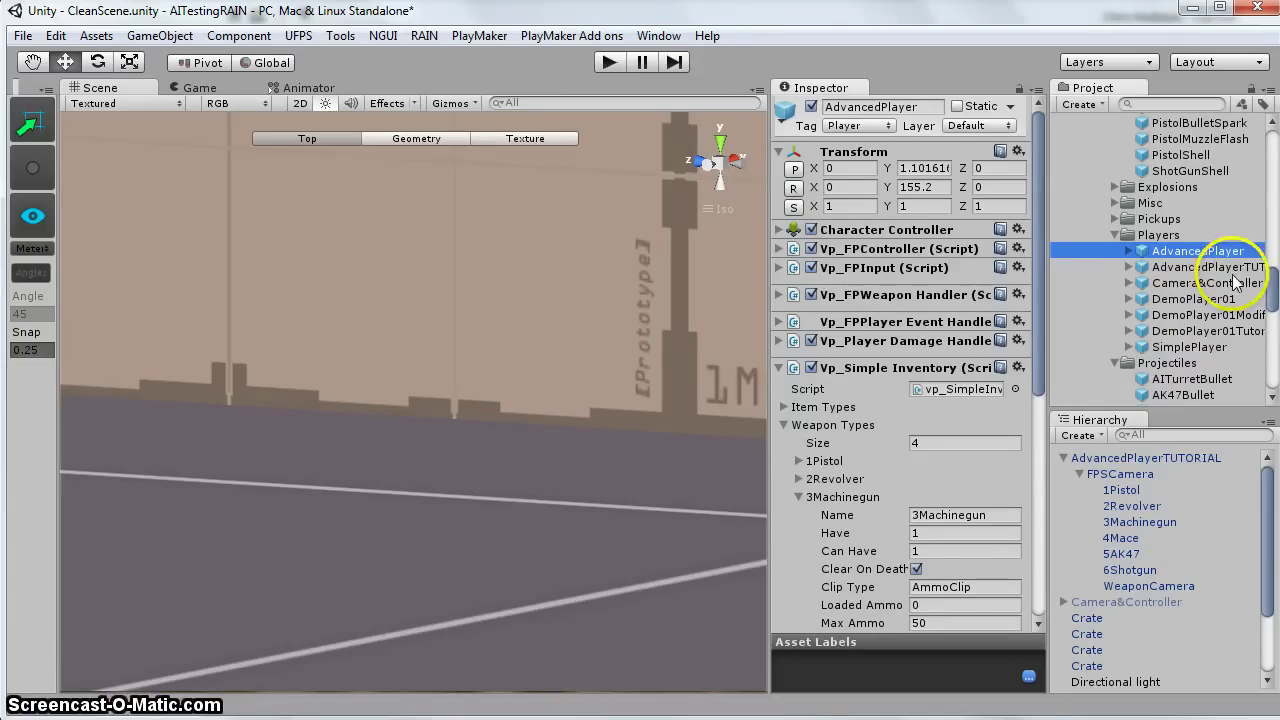
click(1250, 268)
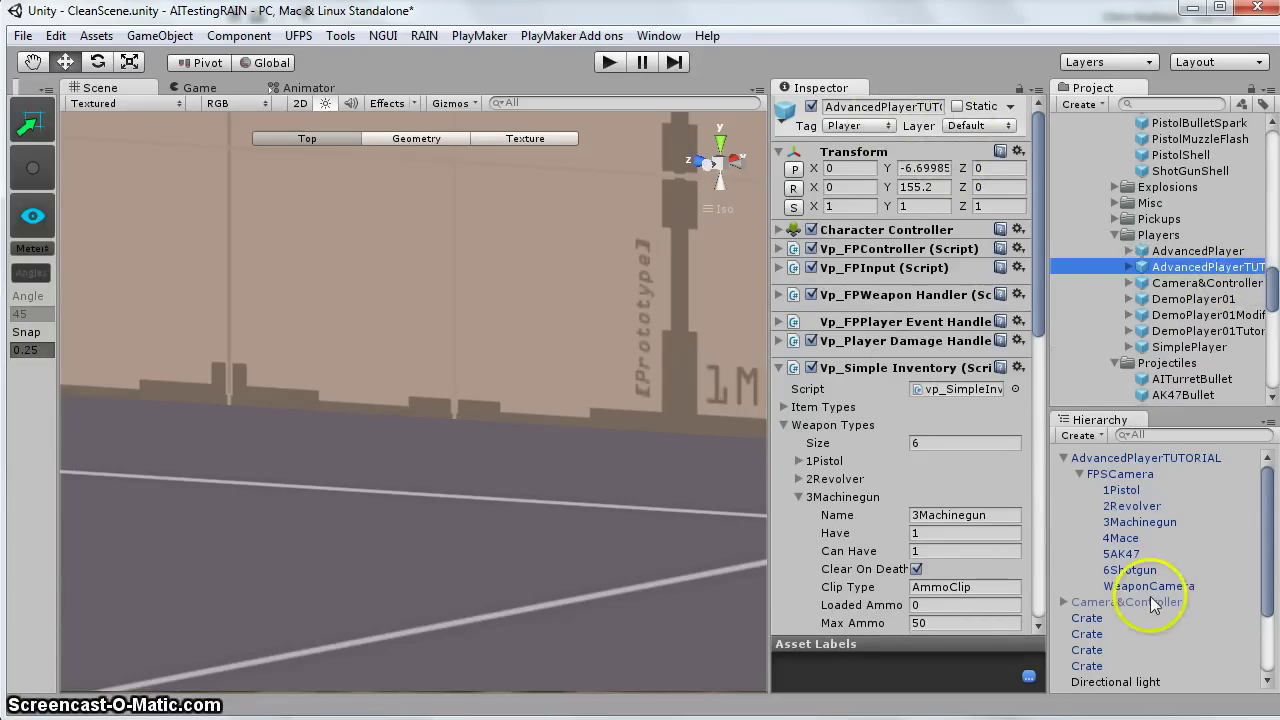
click(1152, 460)
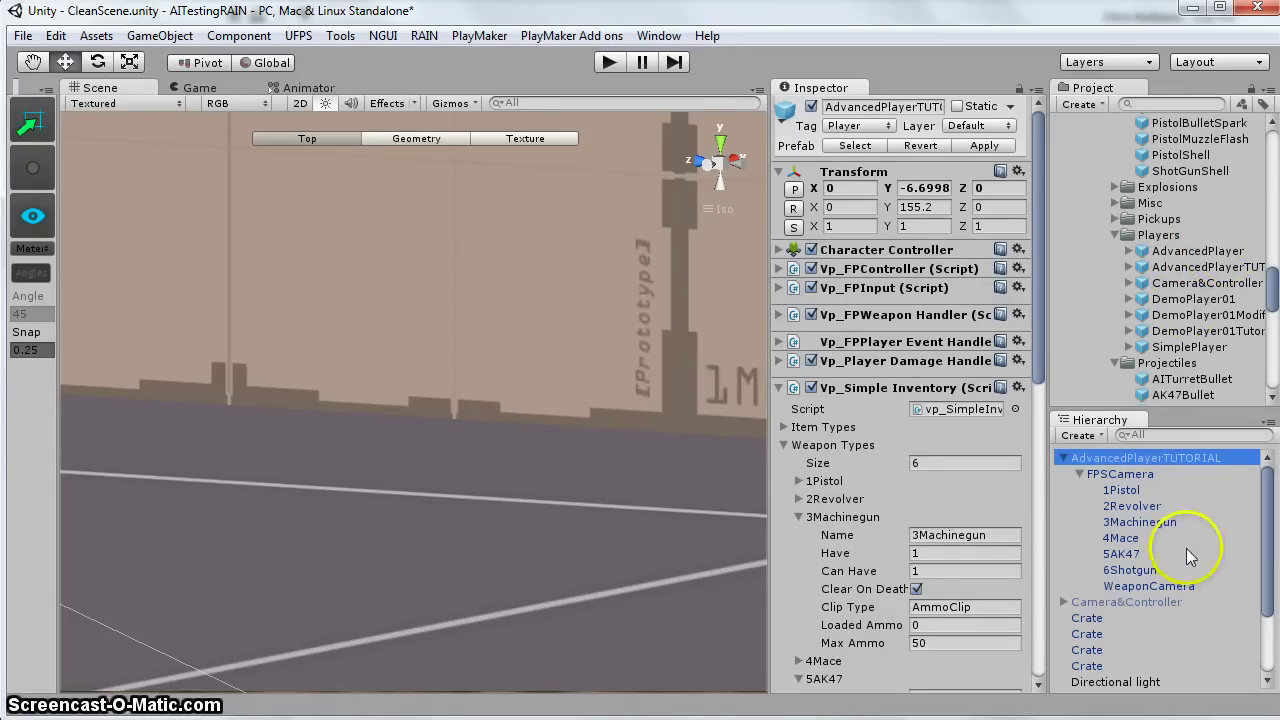
- Check 2Revolver and 3Machinegun, then expand 6Shotgun's Rendering foldout and widen the Inspector
click(1133, 505)
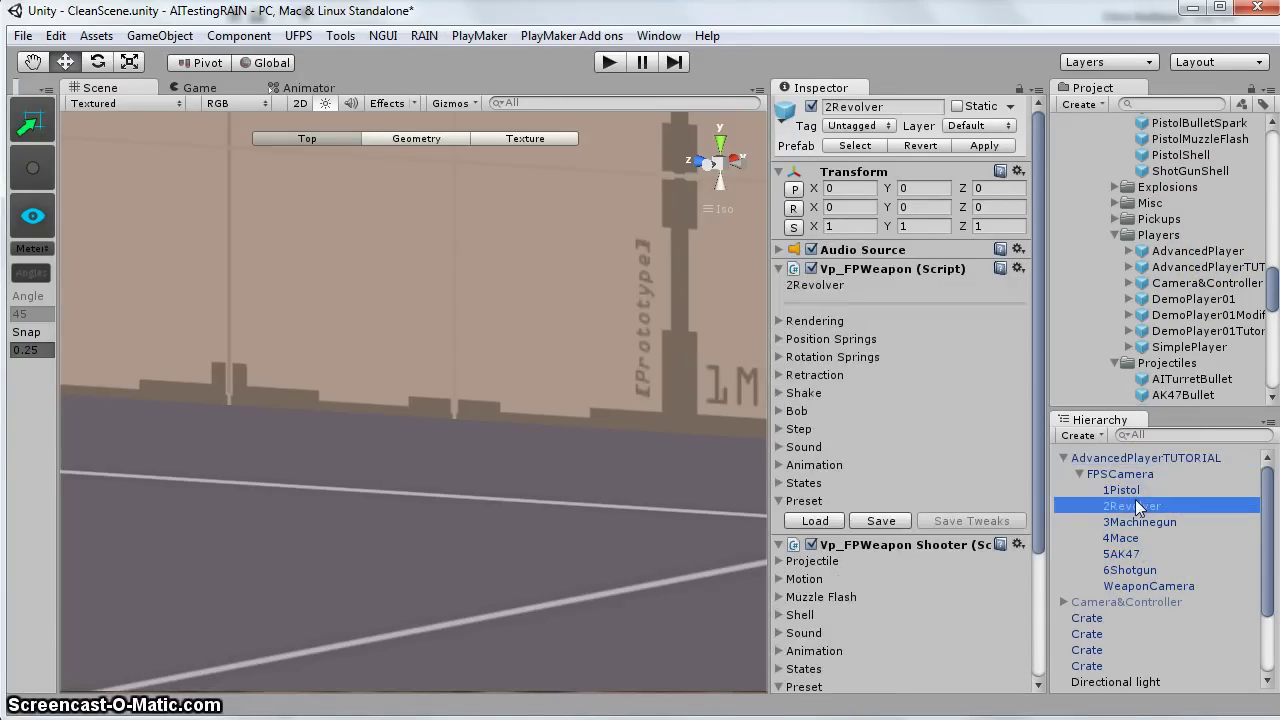
click(1156, 521)
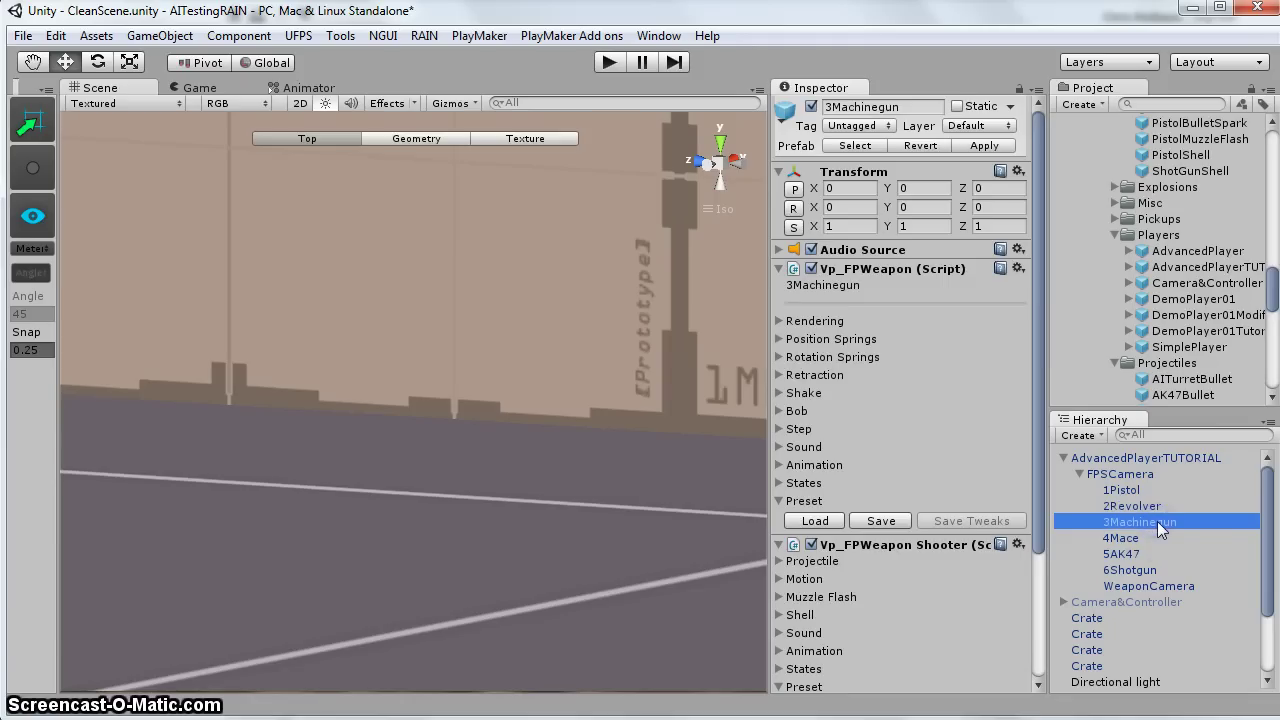
click(1138, 505)
click(1150, 508)
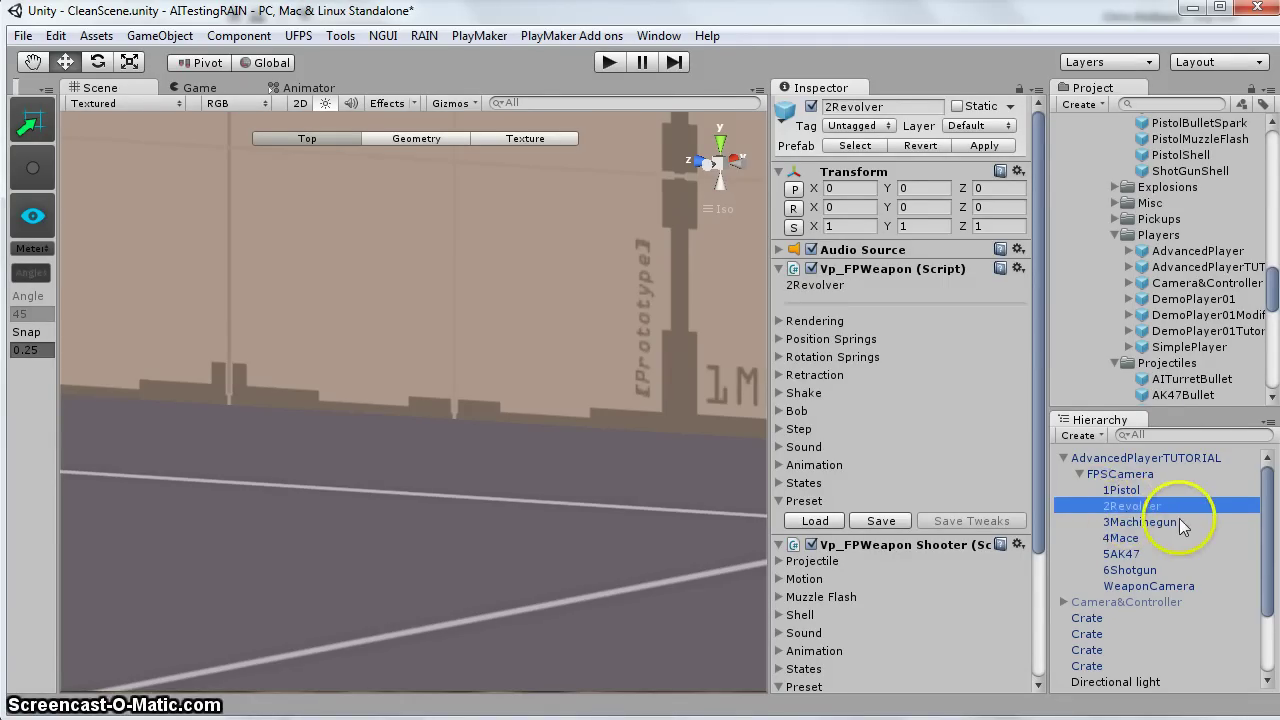
click(1135, 571)
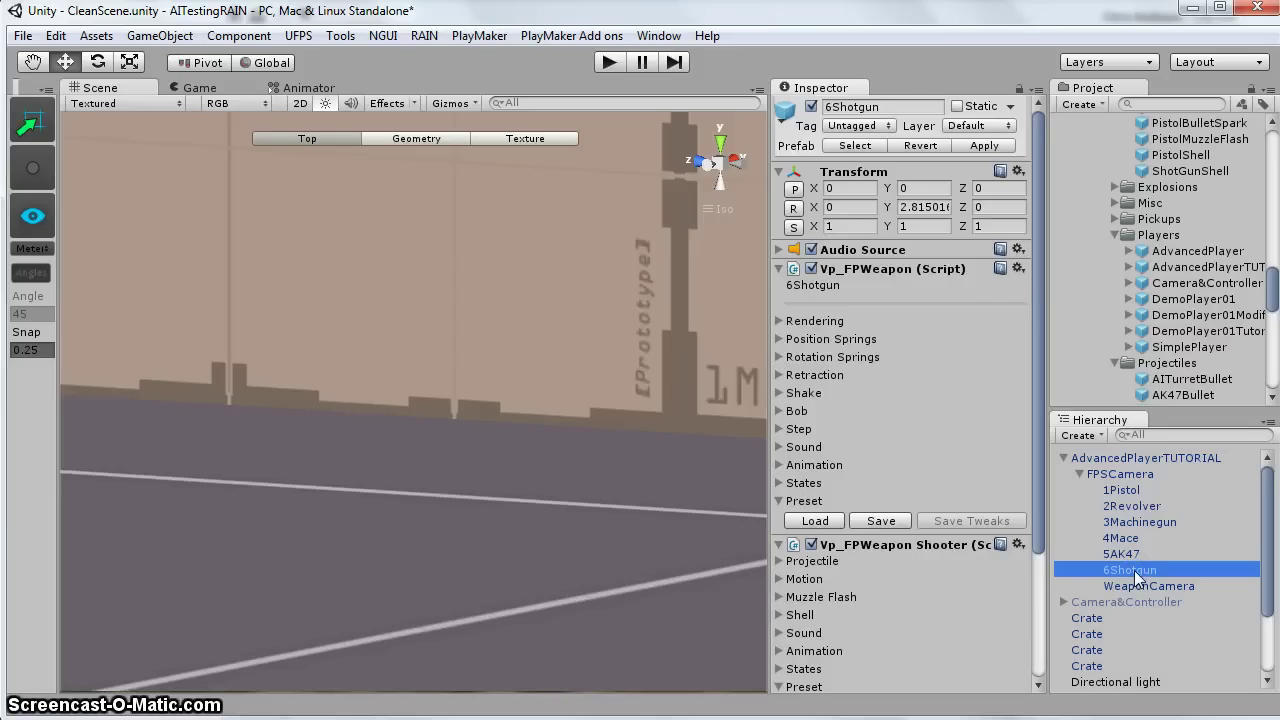
click(782, 321)
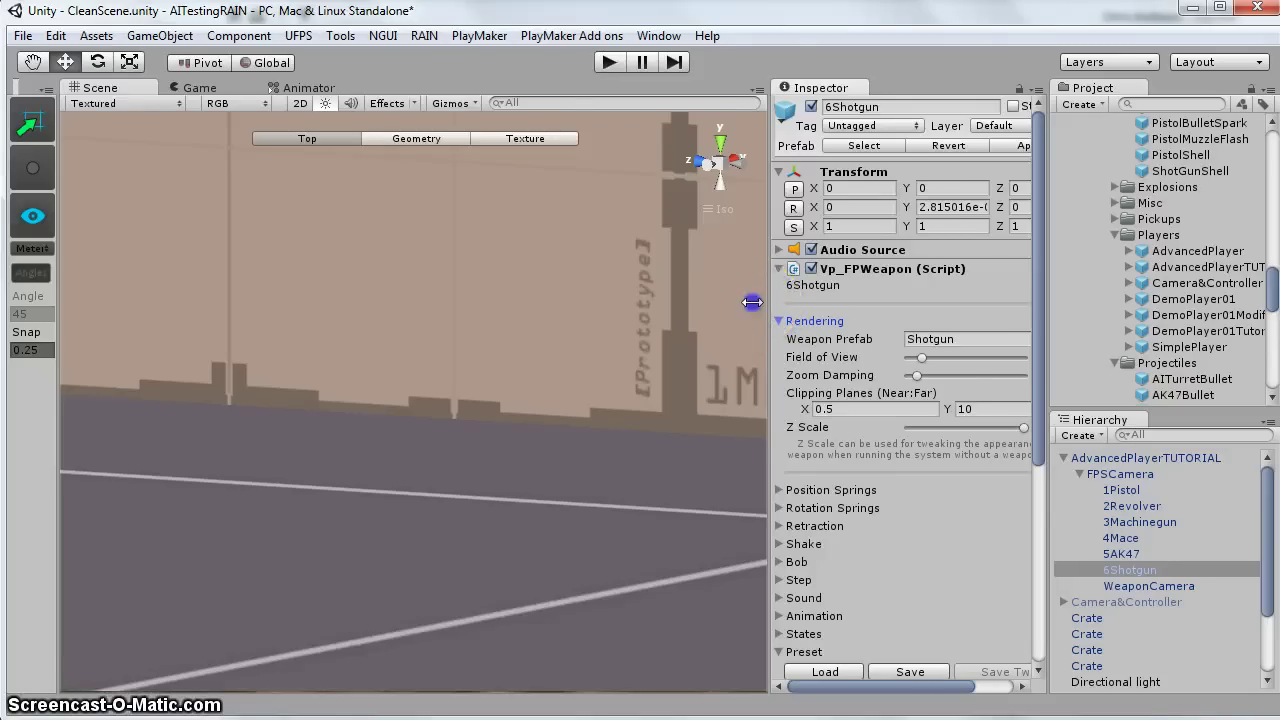
drag(768, 302, 446, 298)
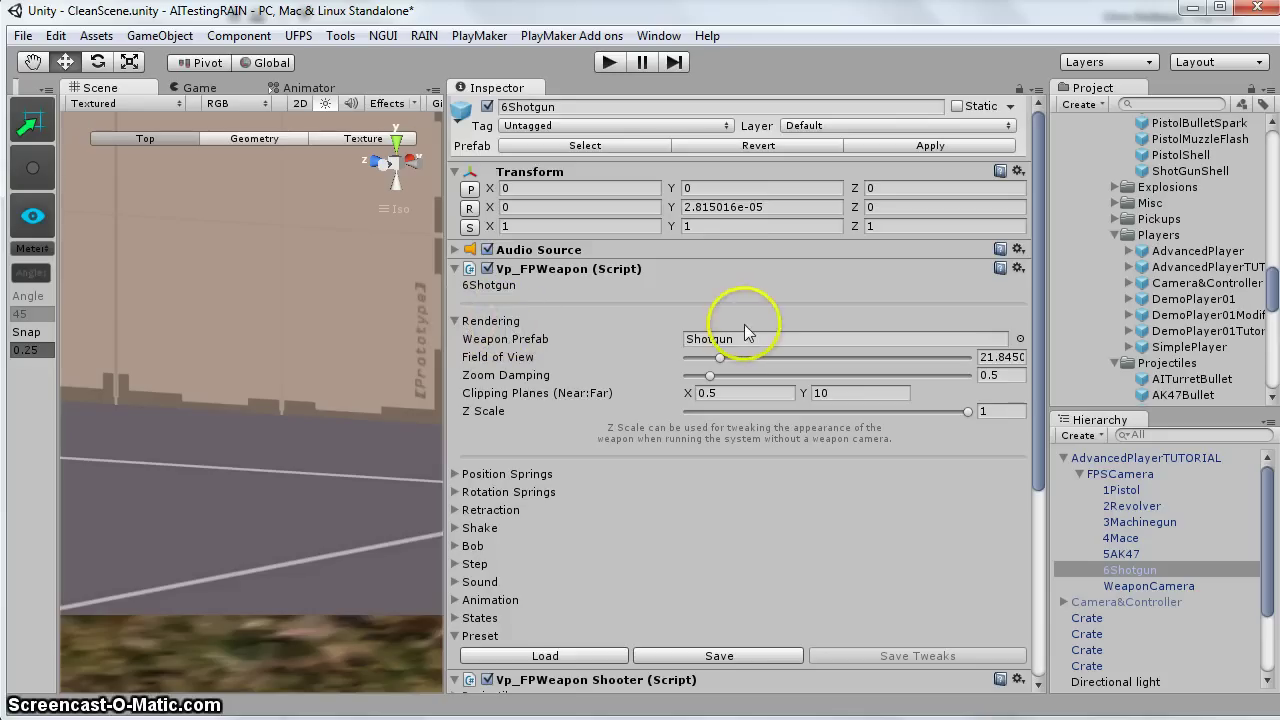
- Ping the Shotgun weapon prefab and review Position Springs (stiffness 0.01, damping 0.25)
click(809, 338)
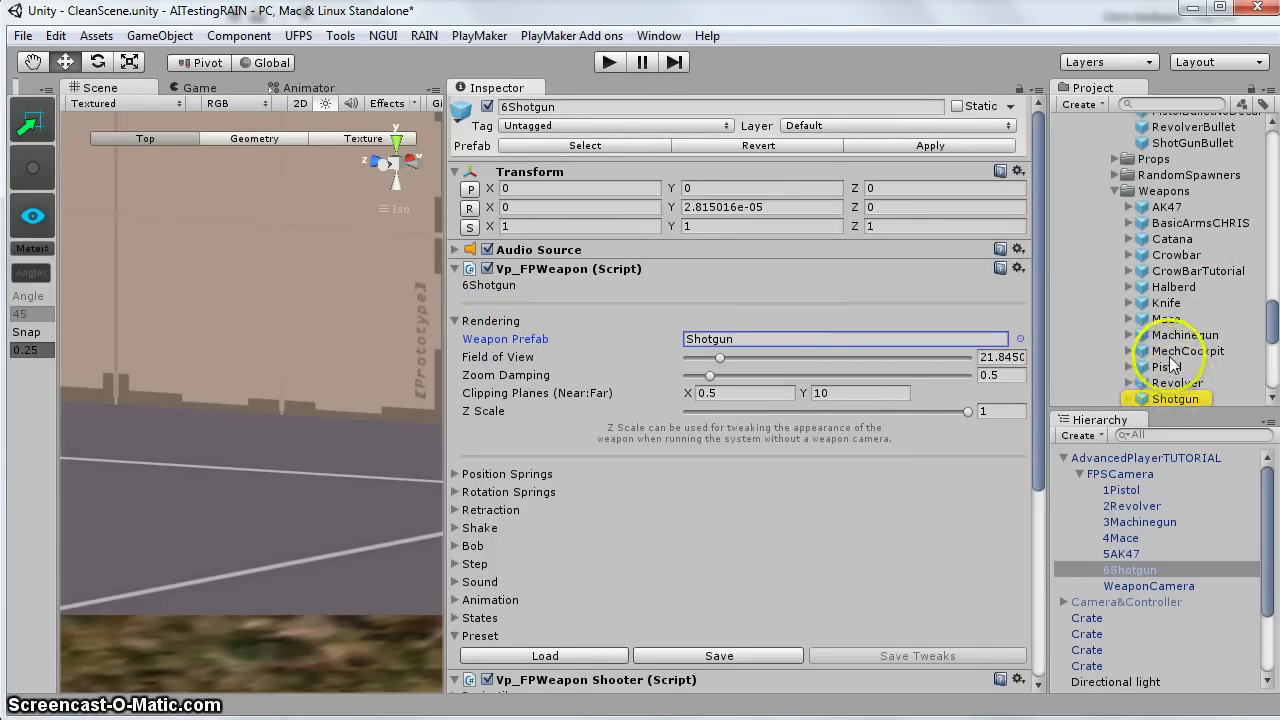
scroll(1175, 365, down, 3)
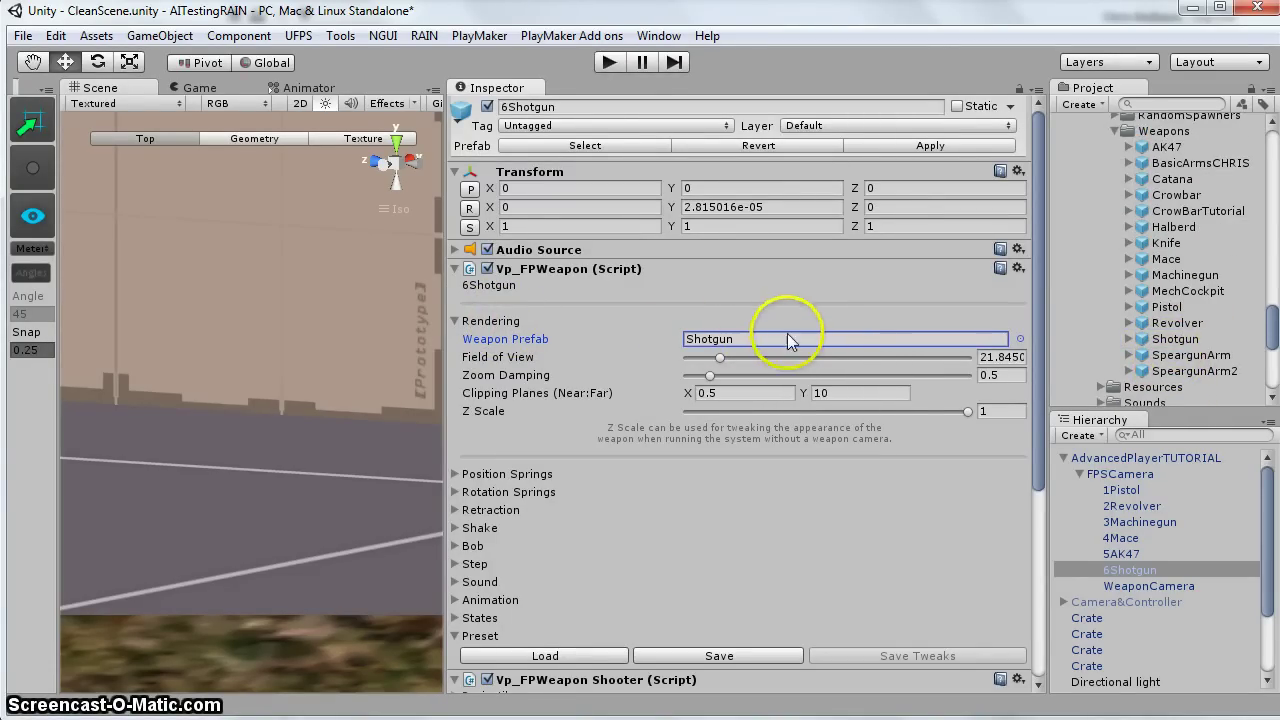
click(461, 476)
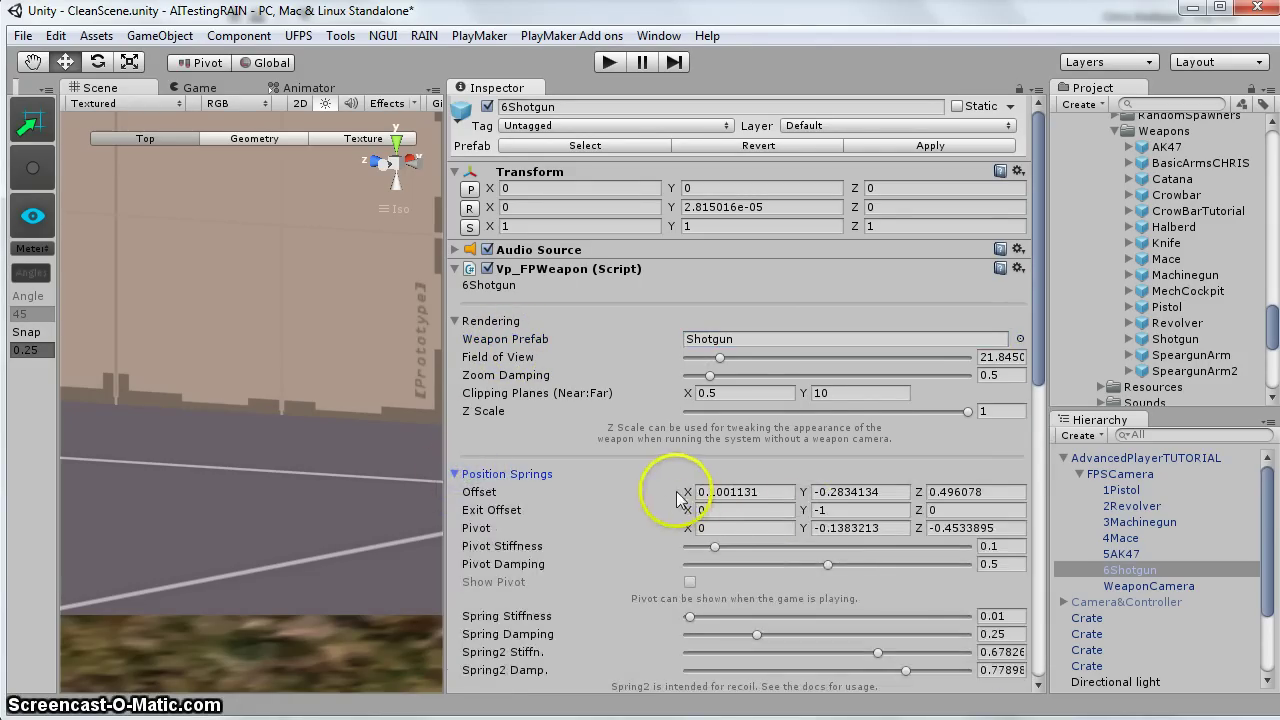
scroll(800, 570, down, 4)
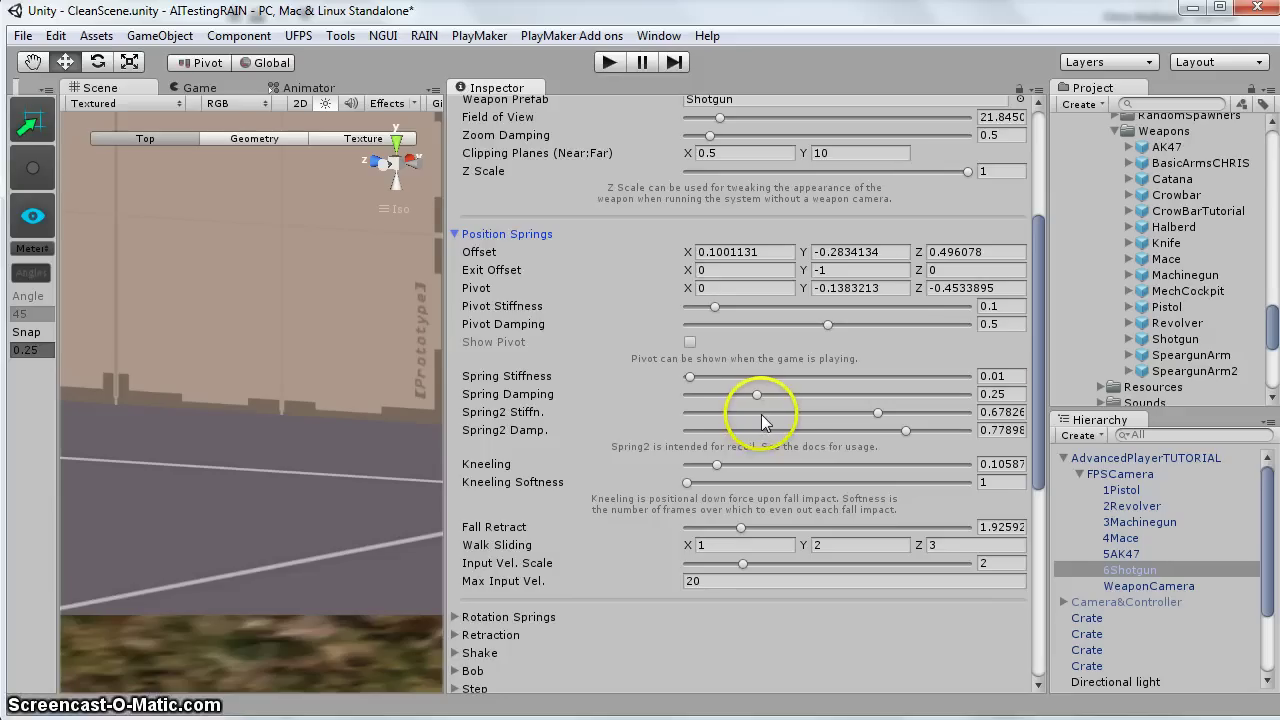
- Collapse Position Springs, peek at States, and expand Projectile: ShotGunBullet, count 12, spread 20
click(455, 234)
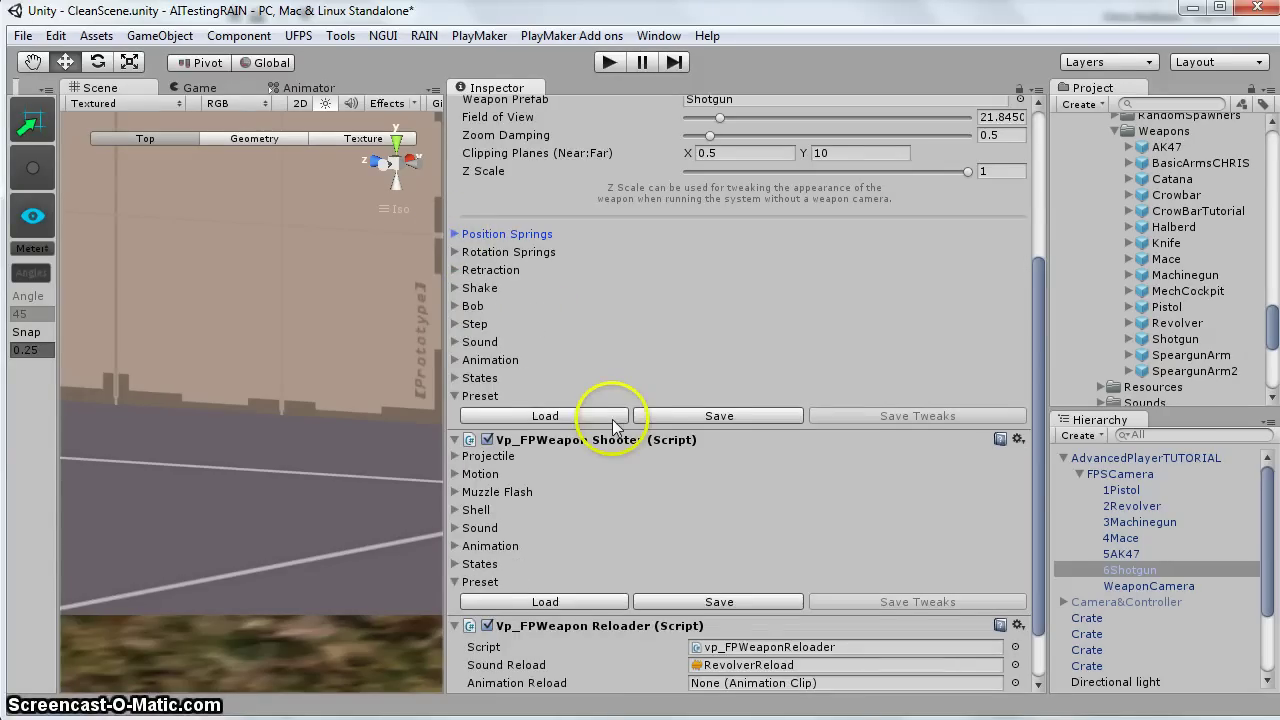
click(456, 378)
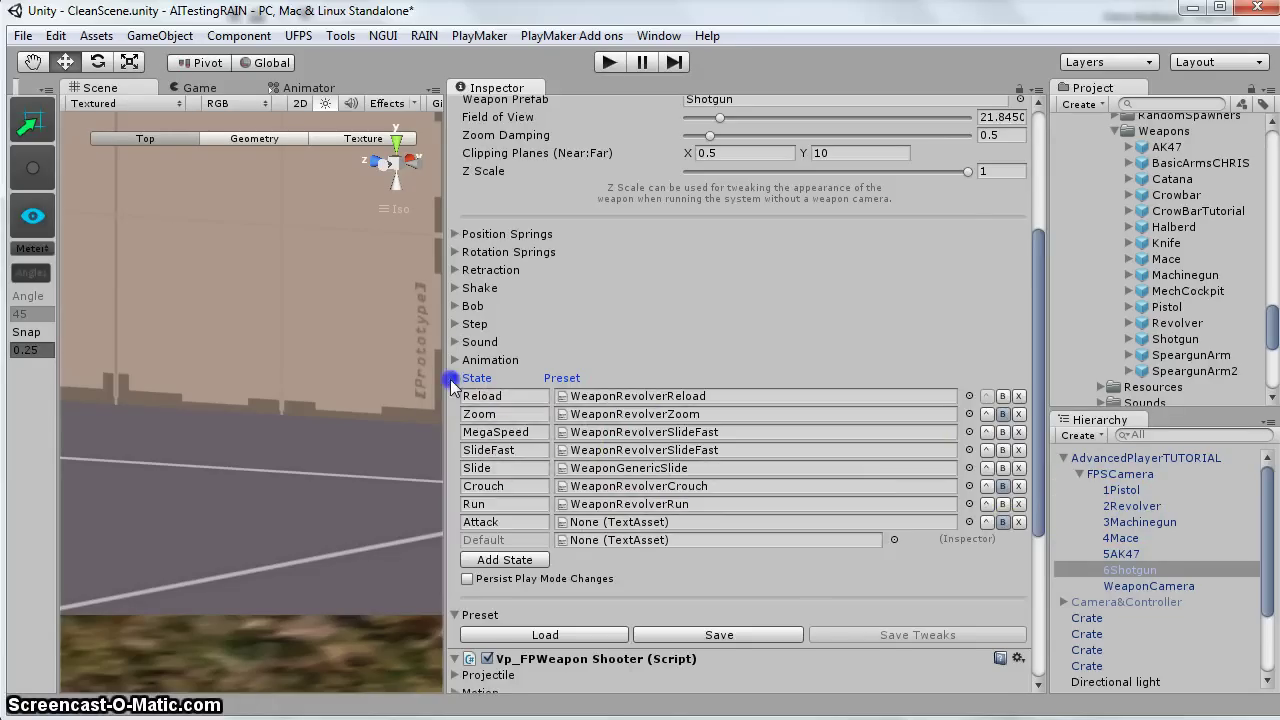
click(470, 378)
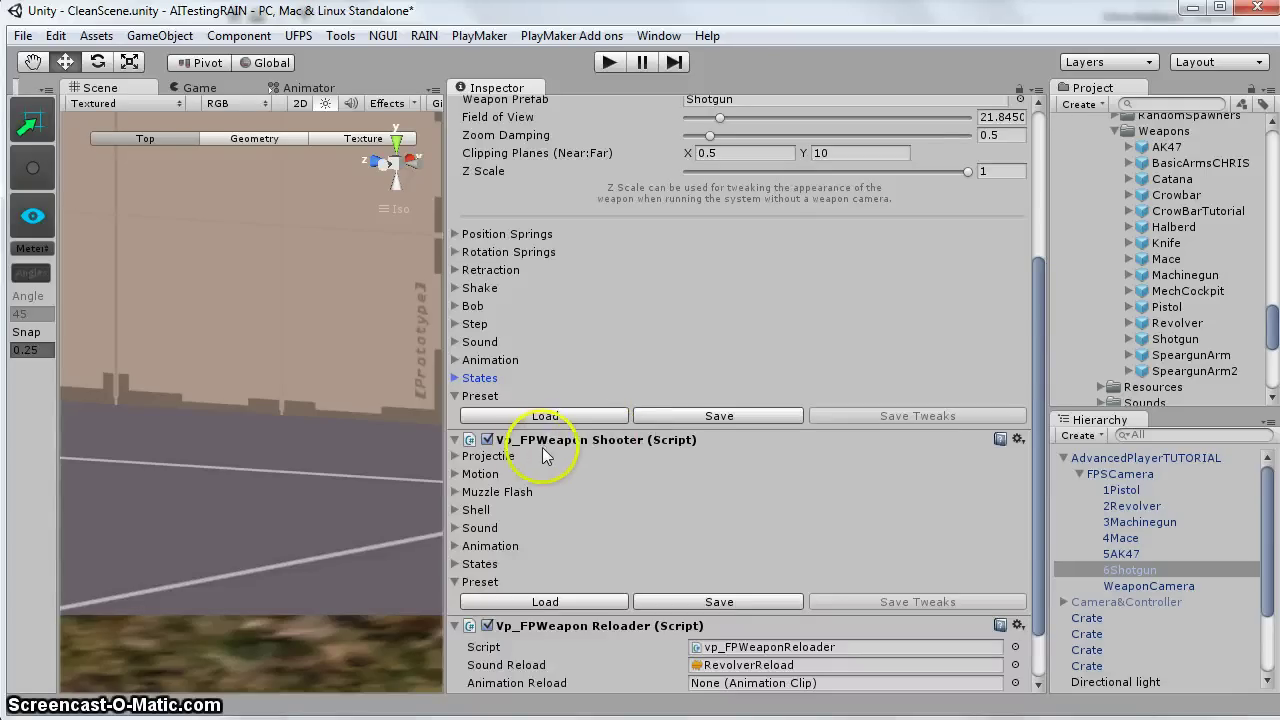
click(458, 457)
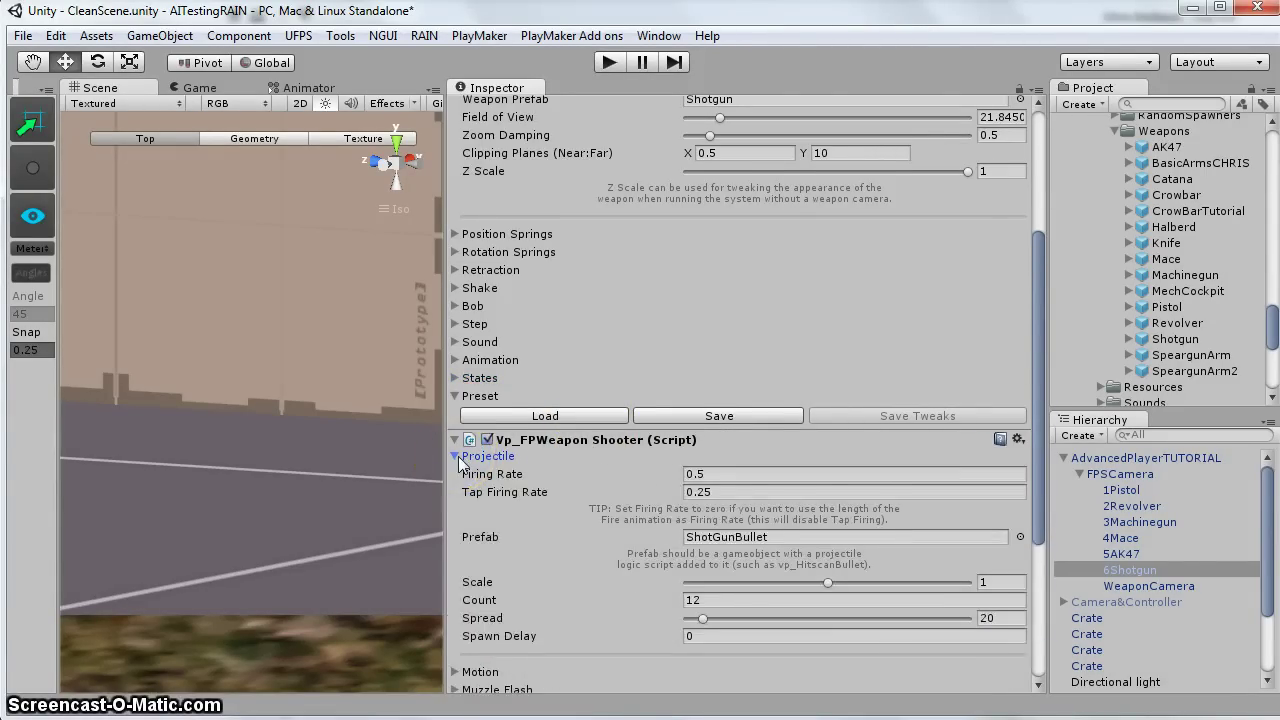
scroll(460, 464, down, 2)
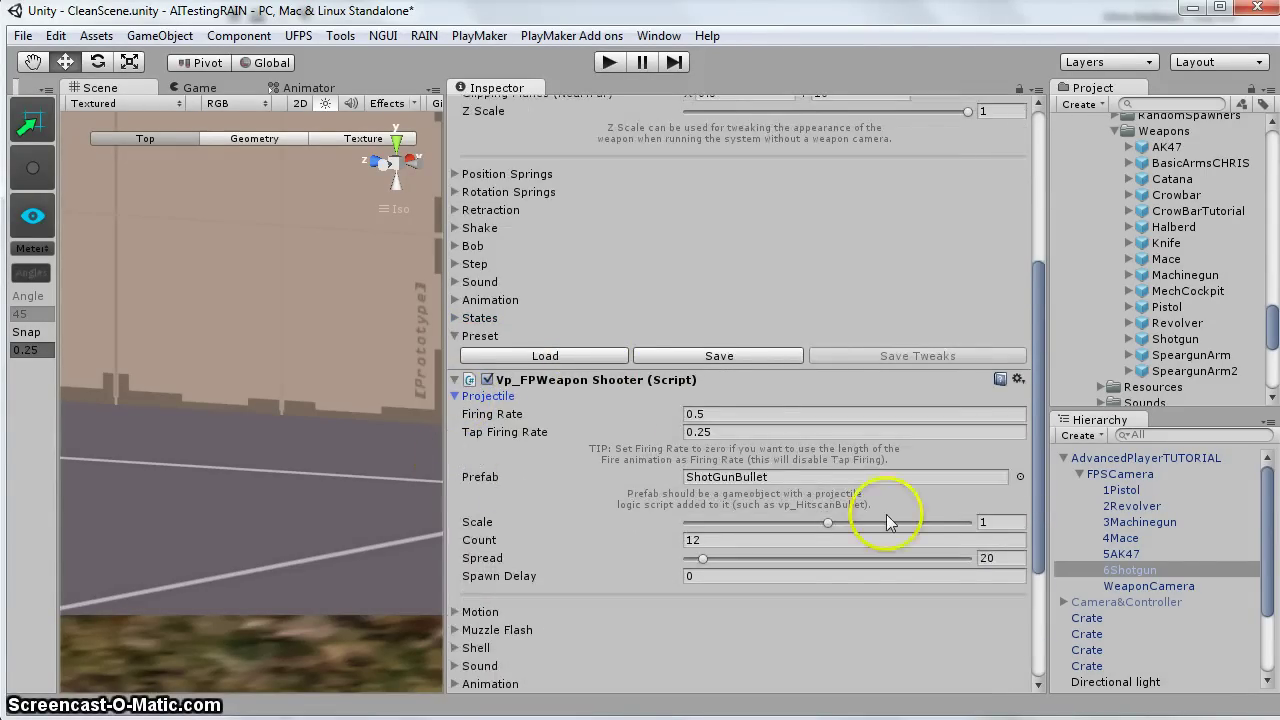
click(1128, 506)
click(797, 484)
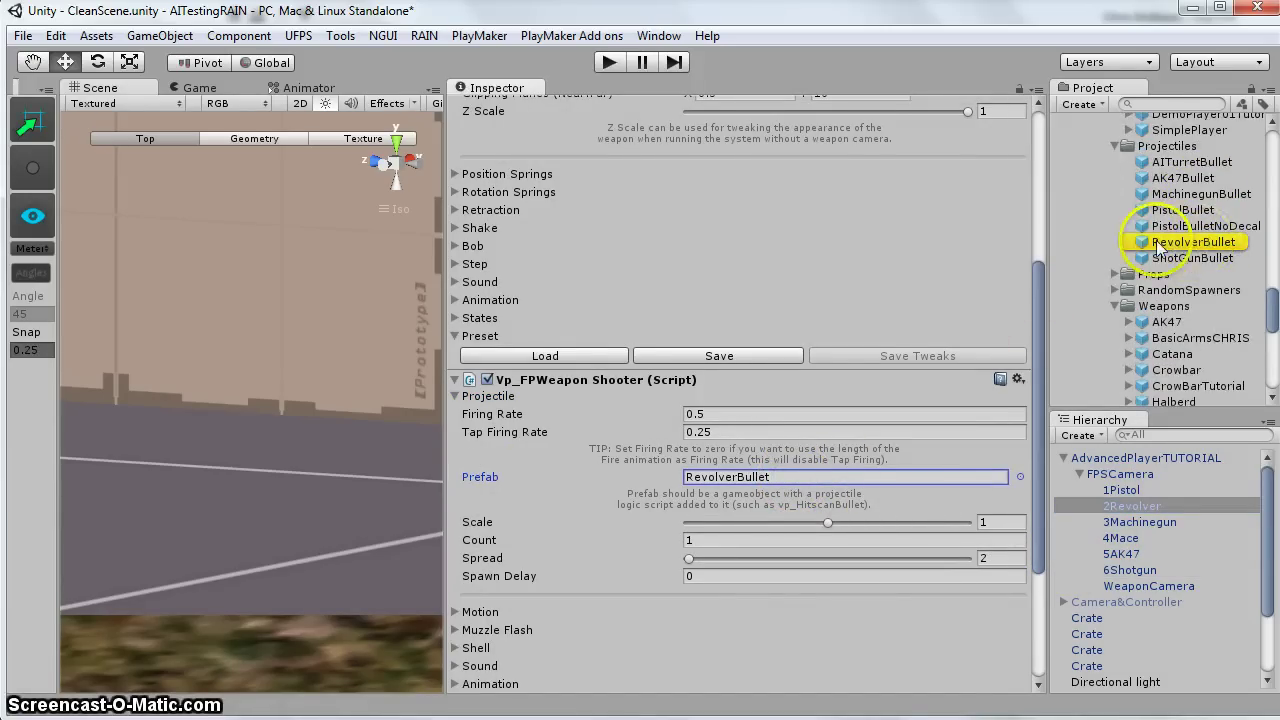
scroll(1177, 247, up, 5)
scroll(1177, 247, down, 6)
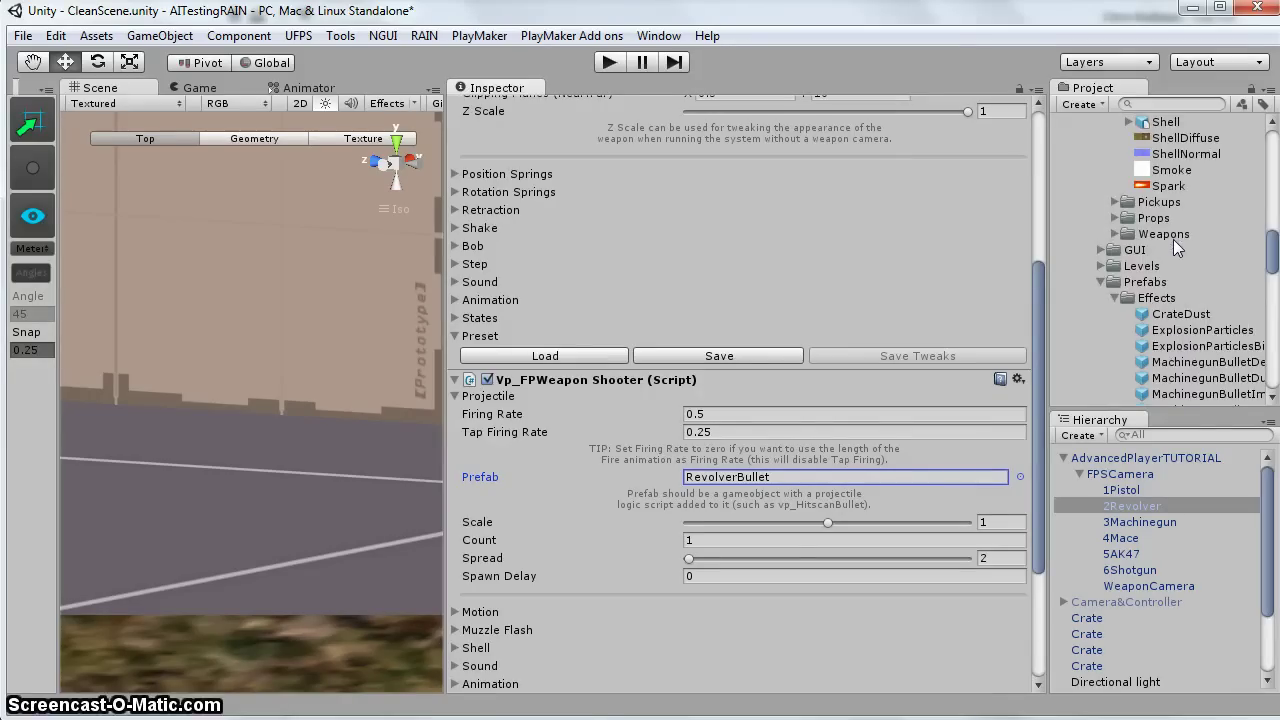
click(812, 484)
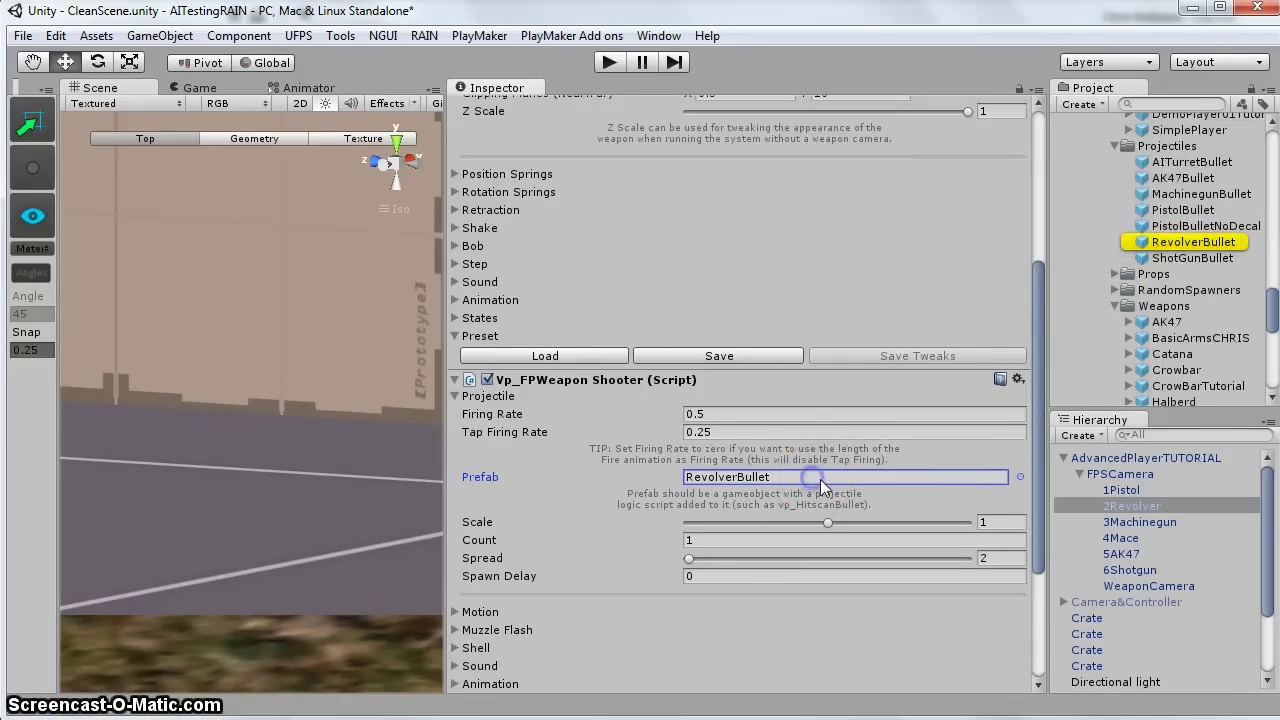
click(1218, 259)
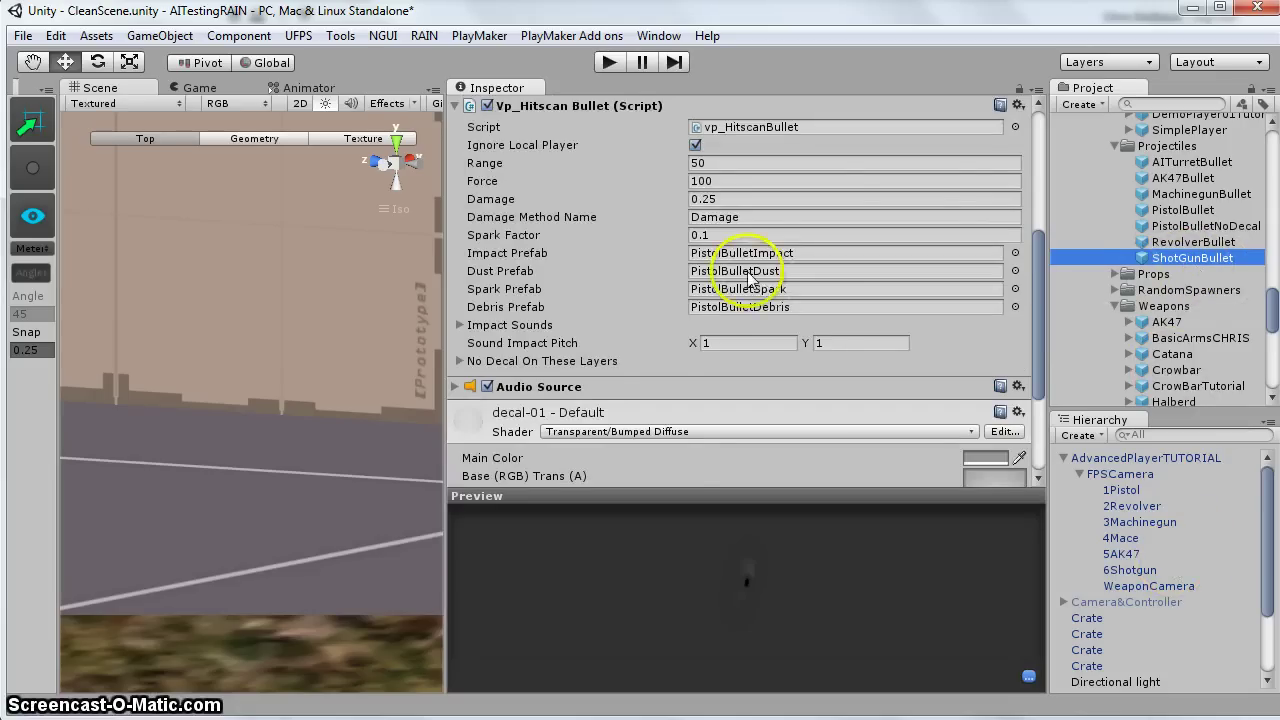
scroll(748, 280, up, 5)
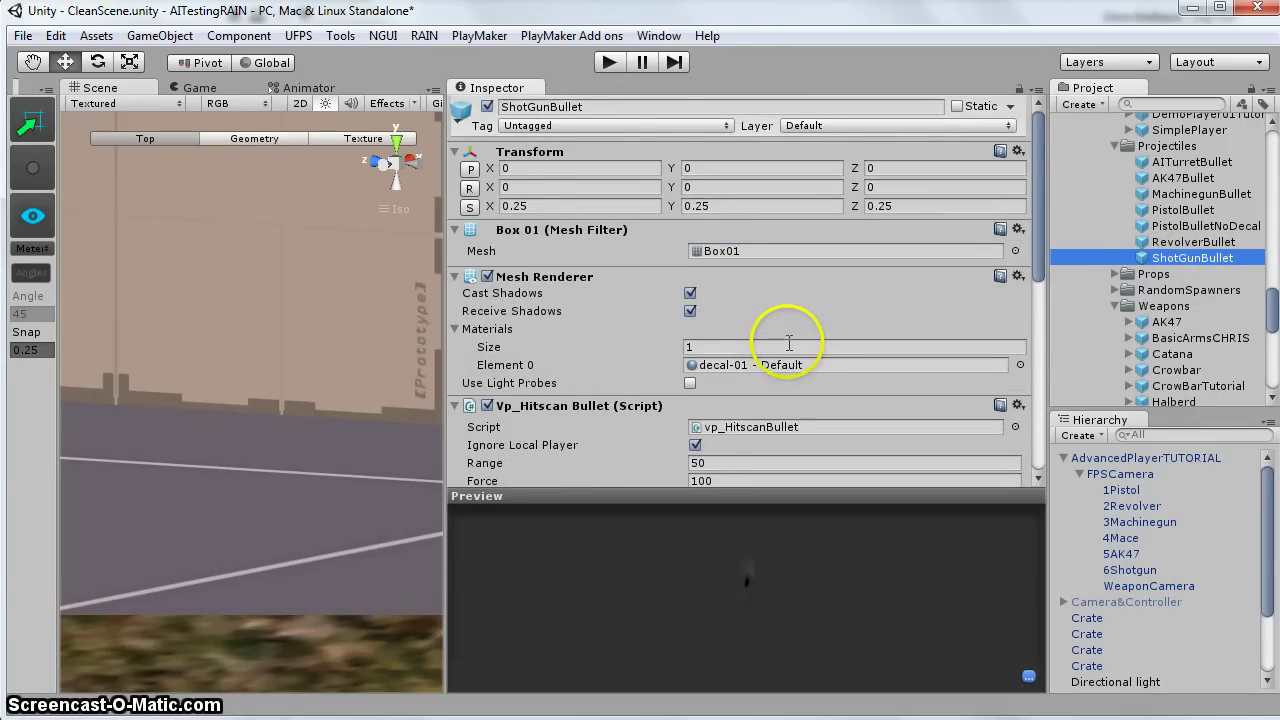
scroll(789, 344, down, 4)
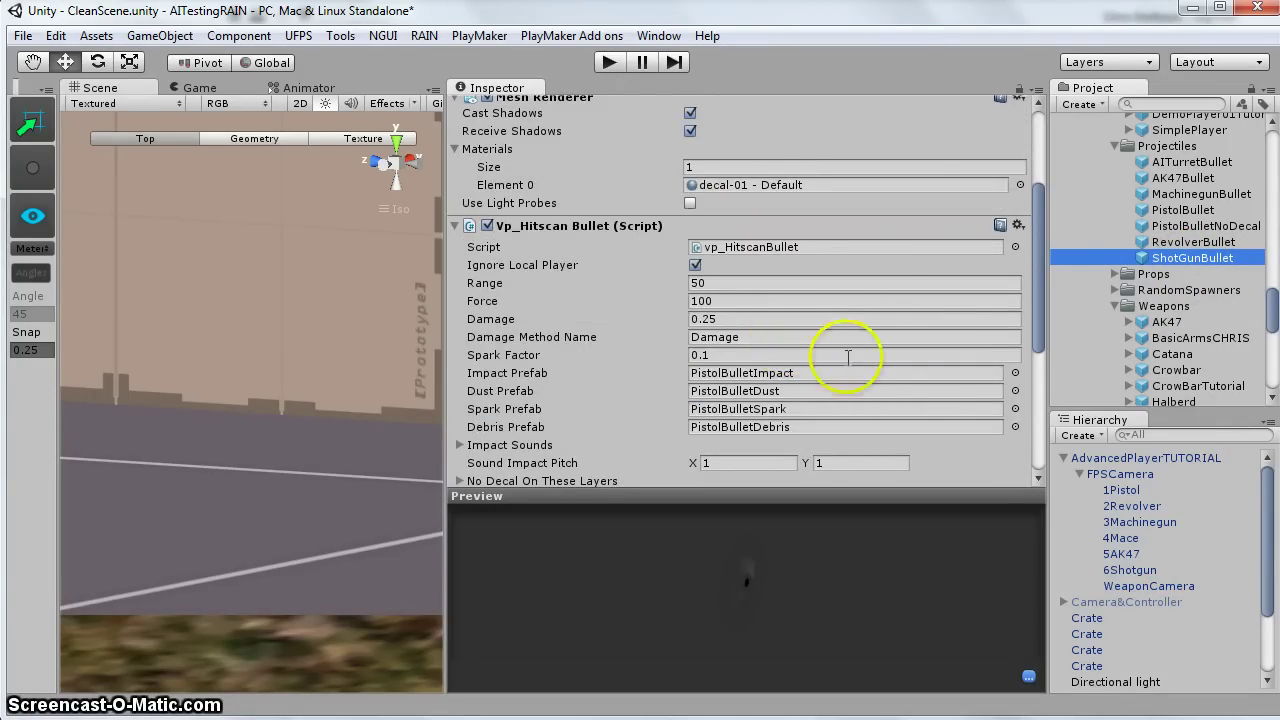
click(1147, 572)
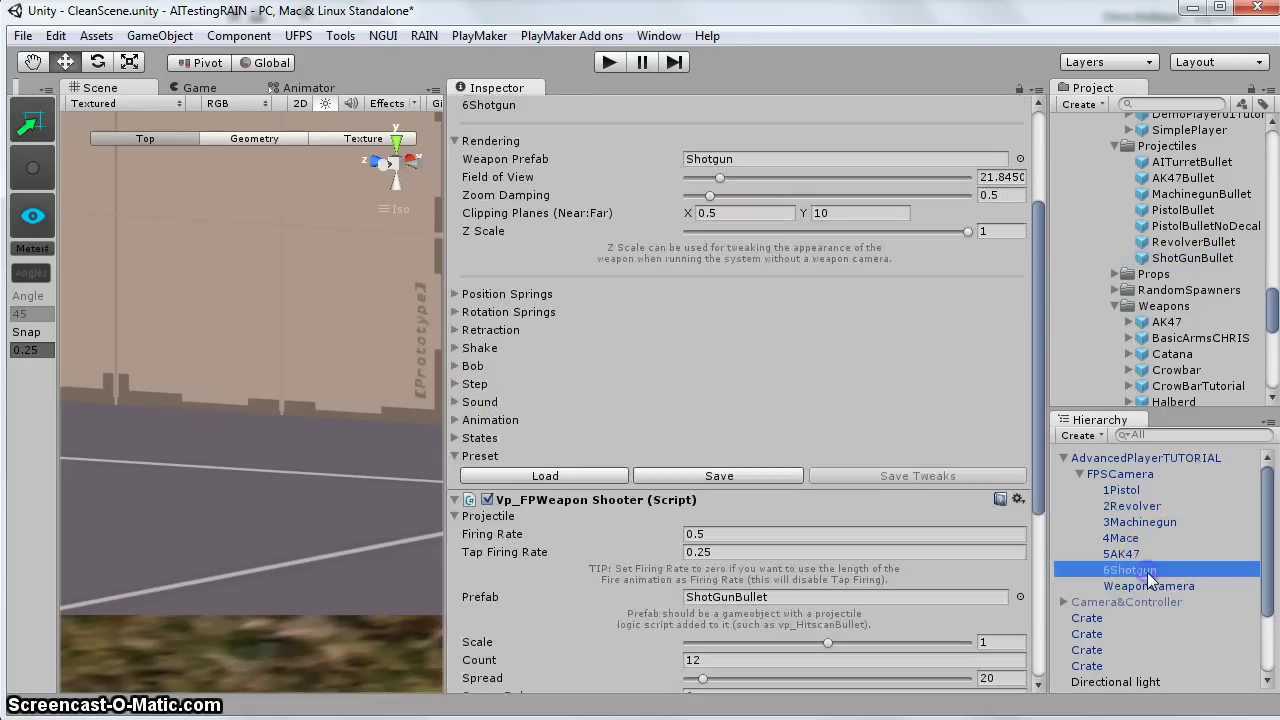
- Recheck the ShotGunBullet prefab, then bring up 6Shotgun's shooter: 12 projectiles, spread 20, scale 1
click(1212, 259)
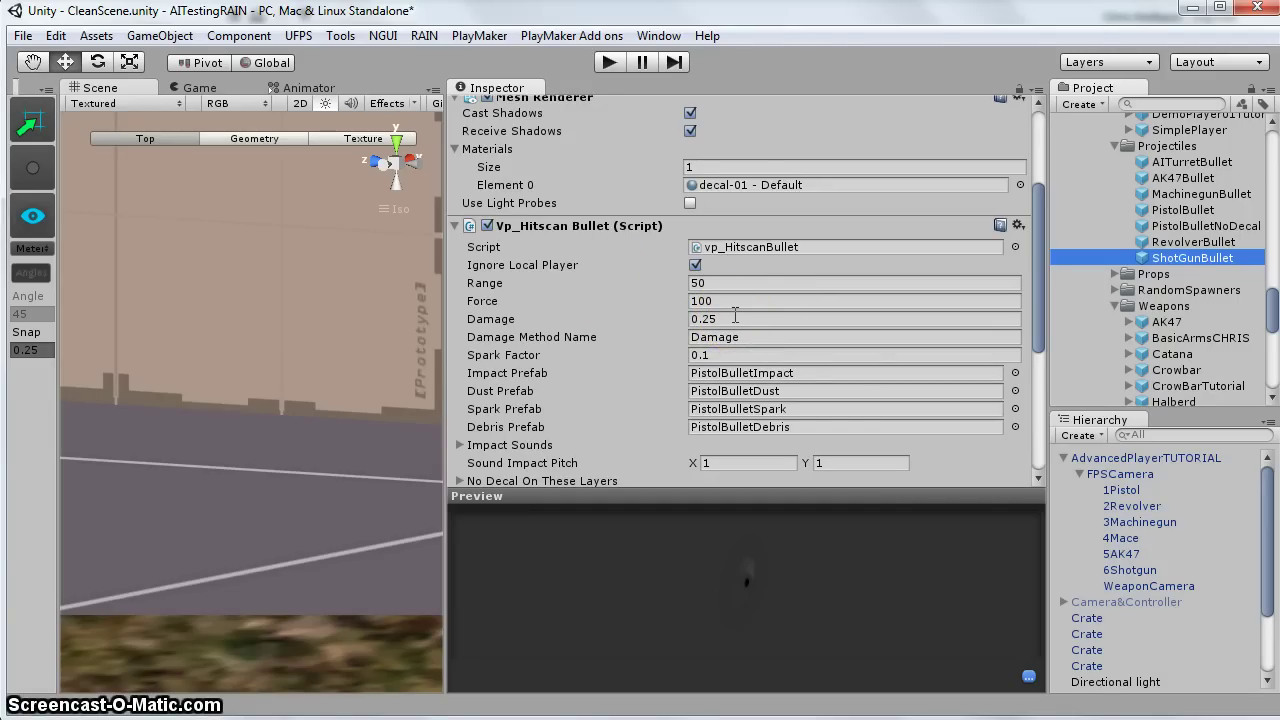
click(1148, 570)
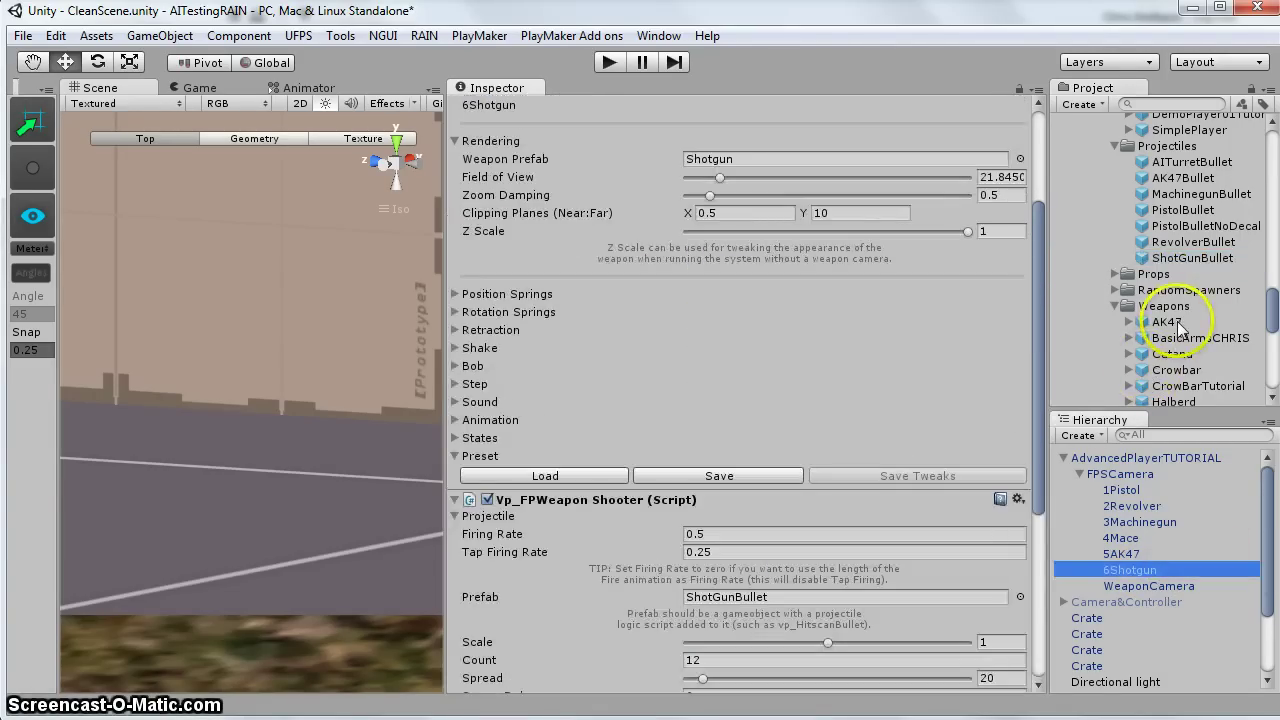
scroll(760, 600, down, 5)
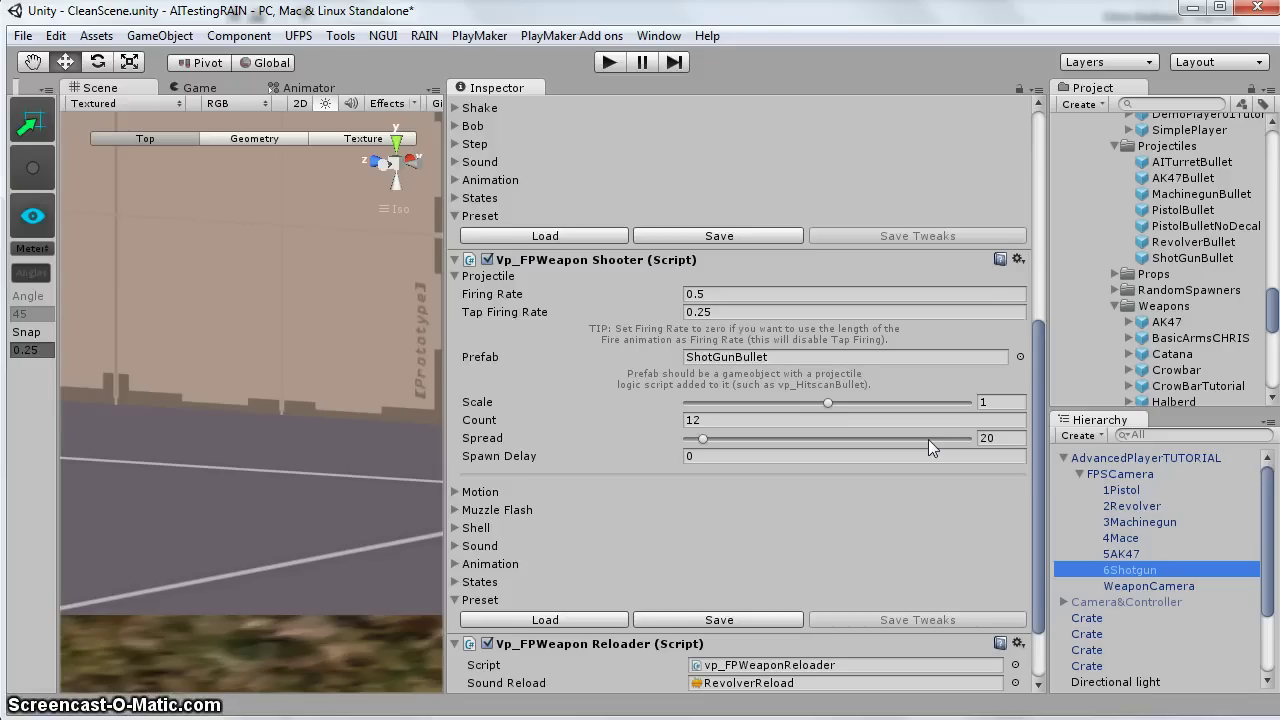
- Expand the shotgun's Shell settings and compare them with the 2Revolver and 1Pistol weapons
click(453, 527)
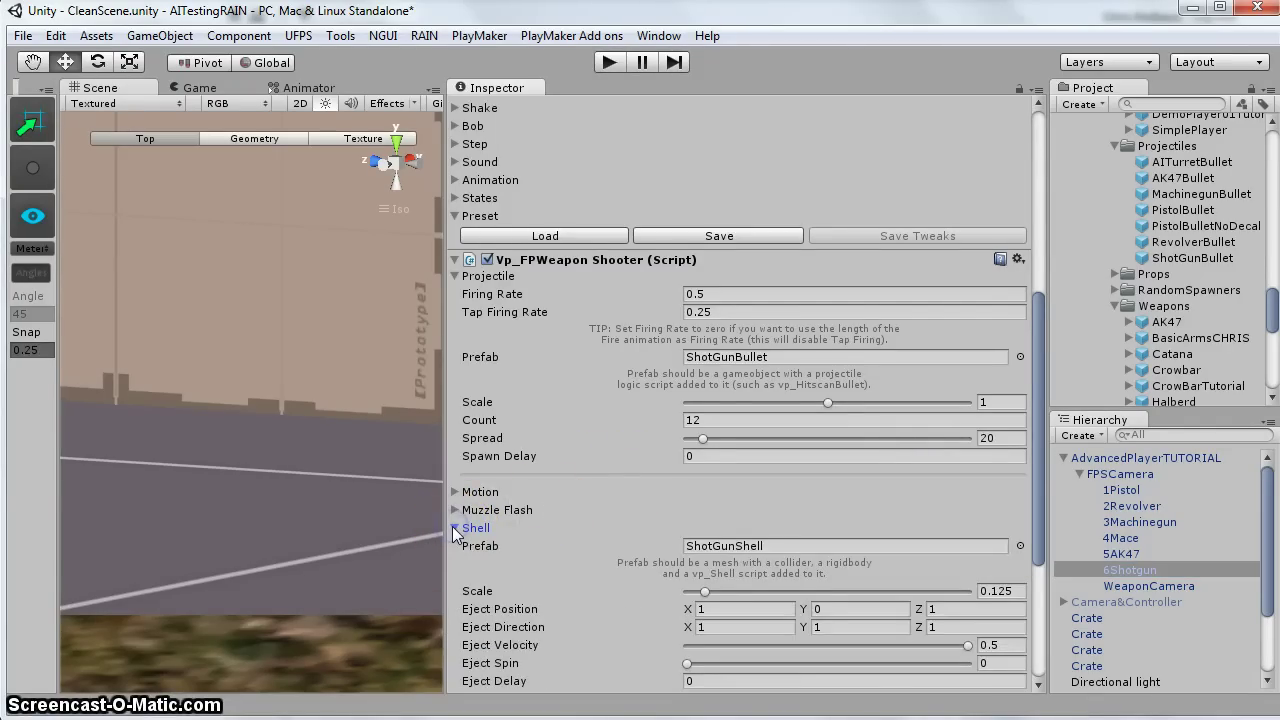
scroll(454, 532, down, 3)
click(1130, 506)
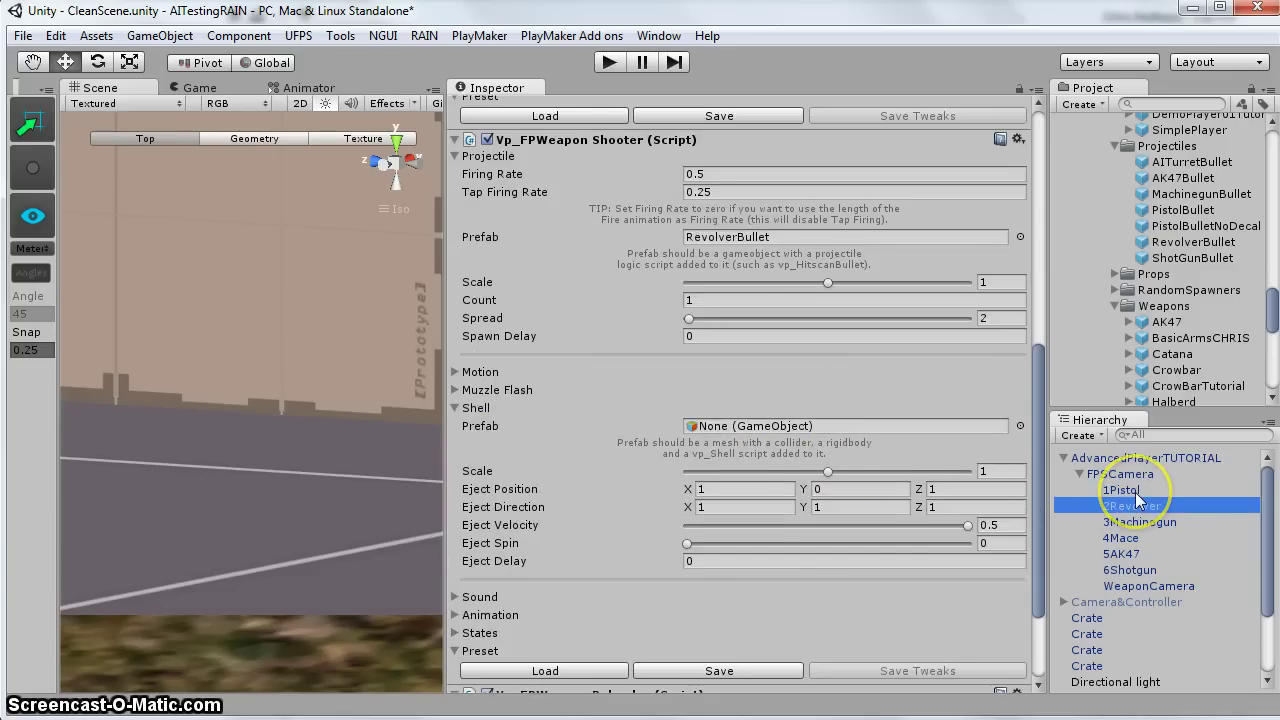
click(1128, 490)
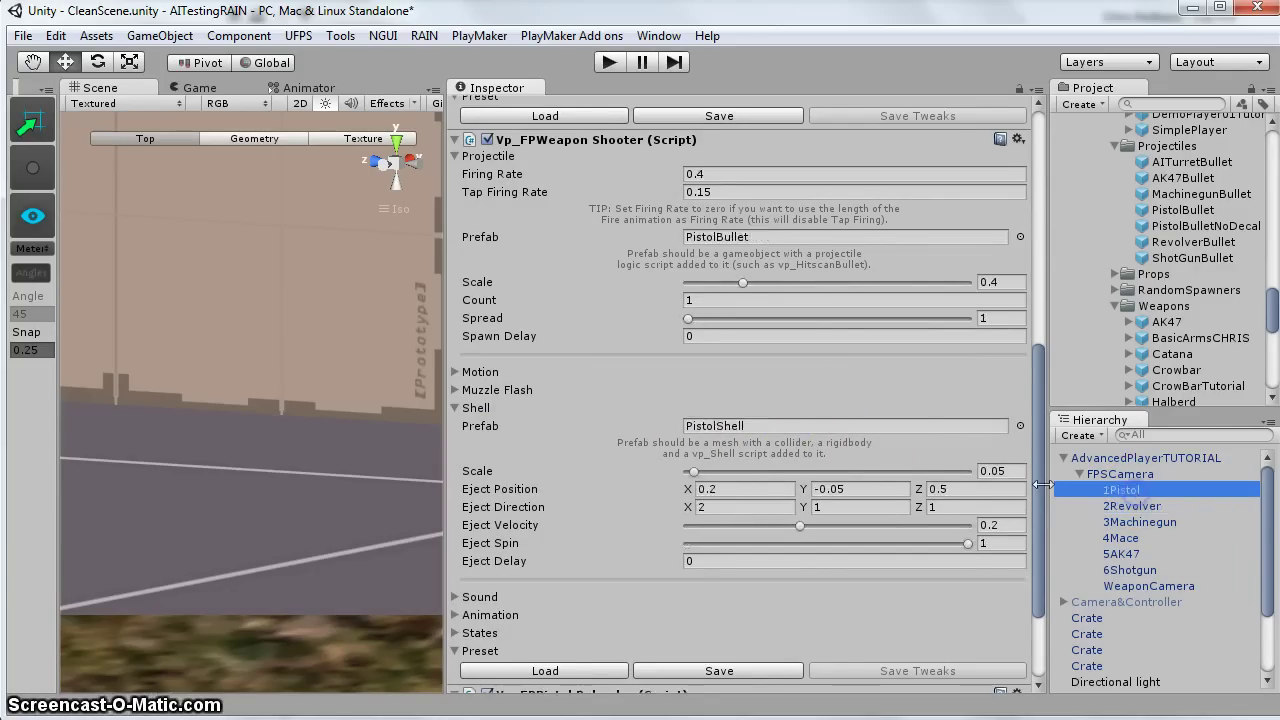
- Compare the PistolShell and ShotGunShell prefabs, ending on PistolShell's Shell-02 - Default material
click(773, 420)
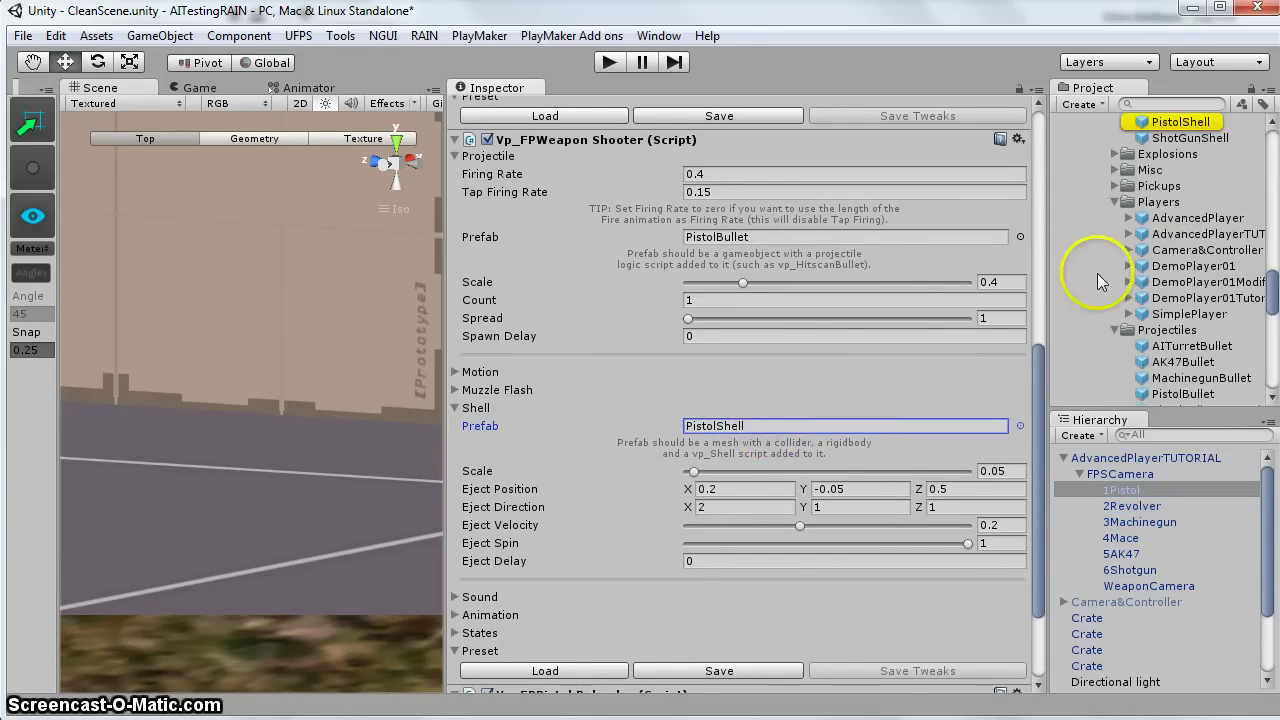
scroll(1150, 245, up, 3)
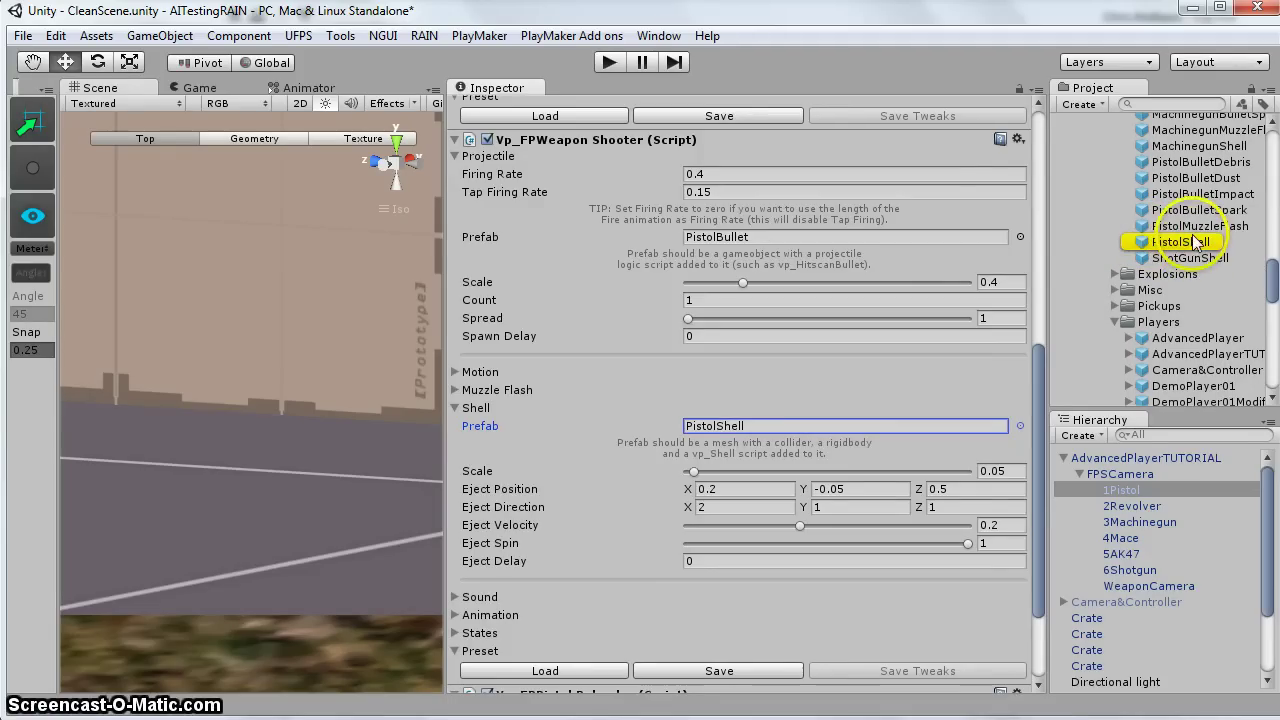
click(1196, 244)
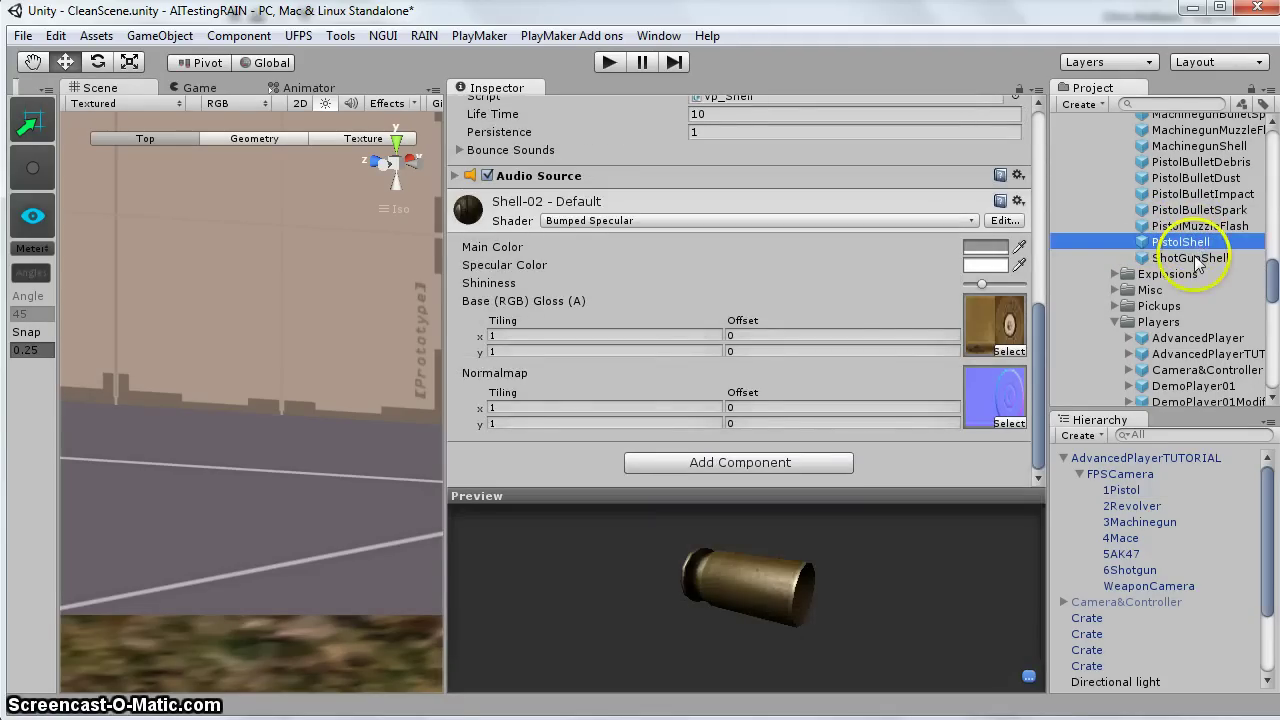
click(1197, 258)
scroll(858, 318, up, 10)
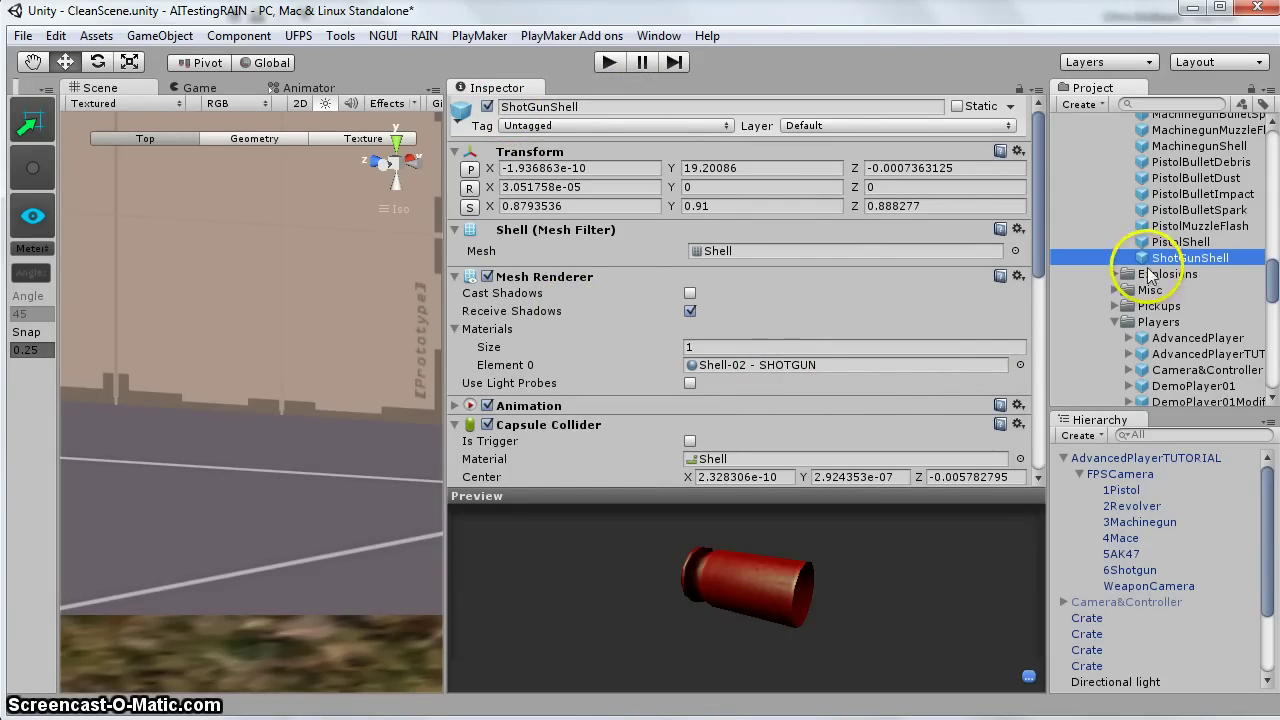
click(1180, 241)
- Inspect the red Shell-02 - SHOTGUN material, then reselect the 6Shotgun weapon
click(790, 365)
scroll(1190, 200, up, 3)
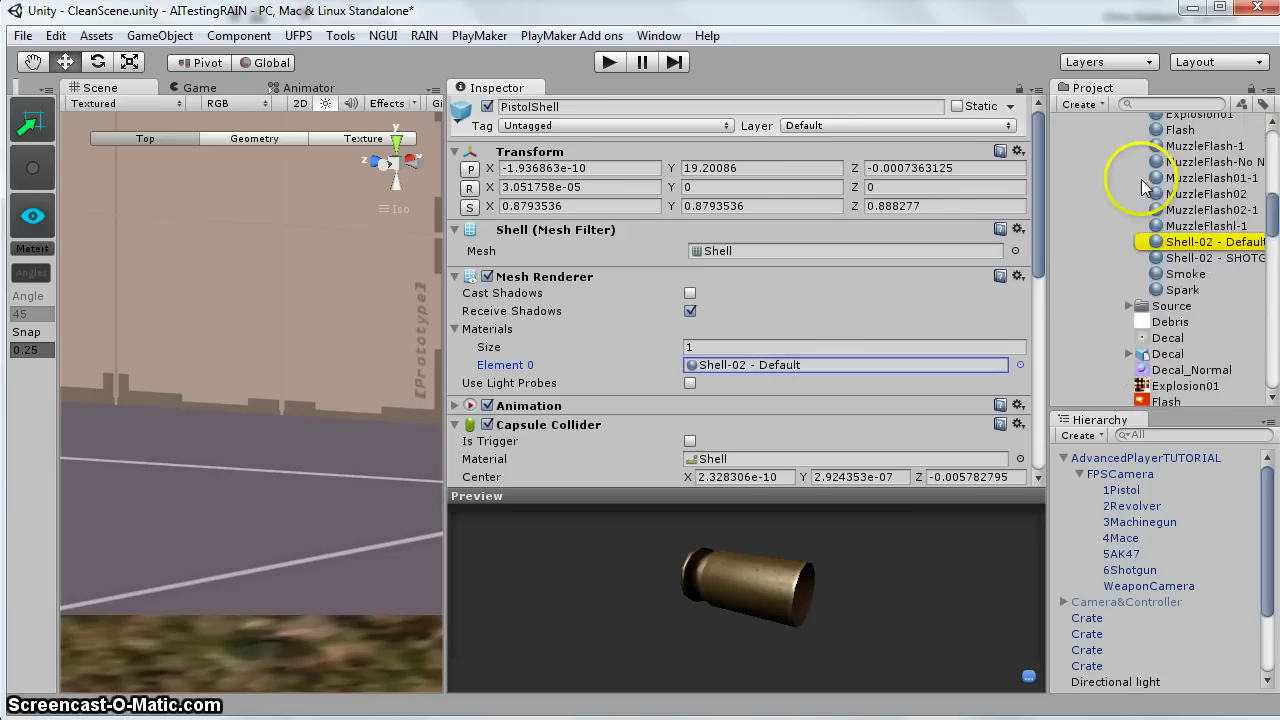
scroll(1175, 220, up, 5)
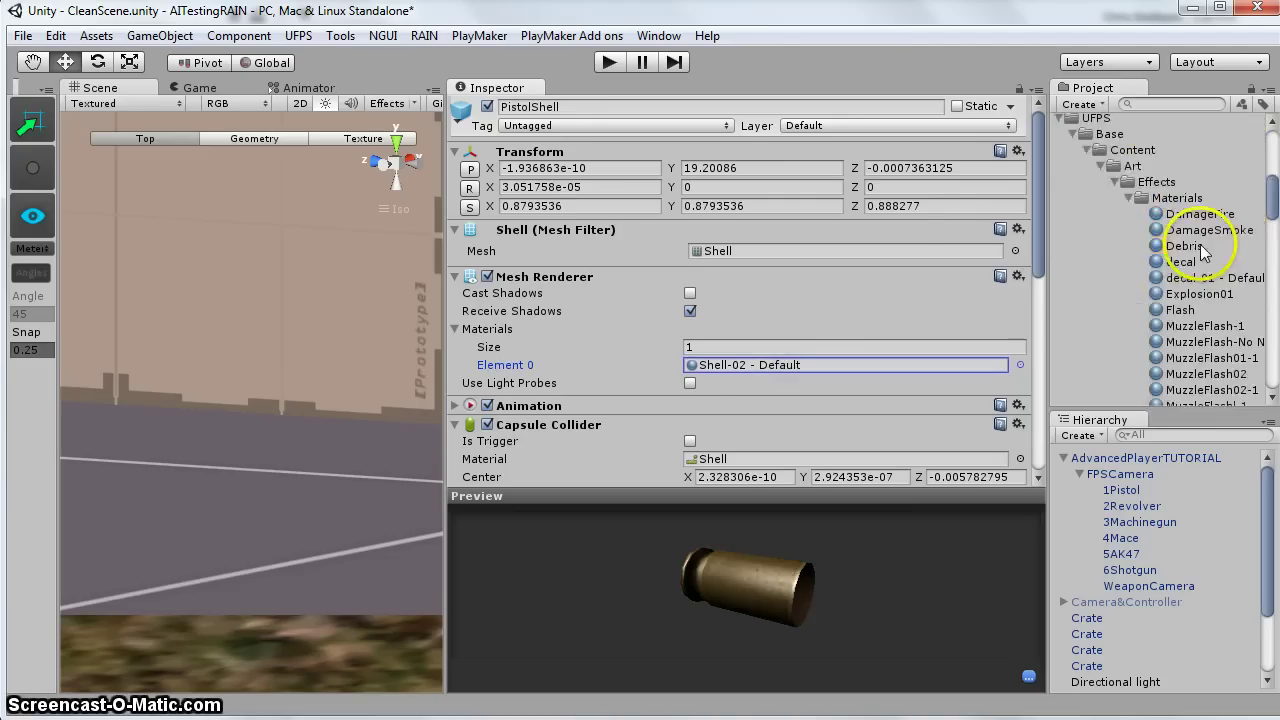
scroll(1200, 290, down, 5)
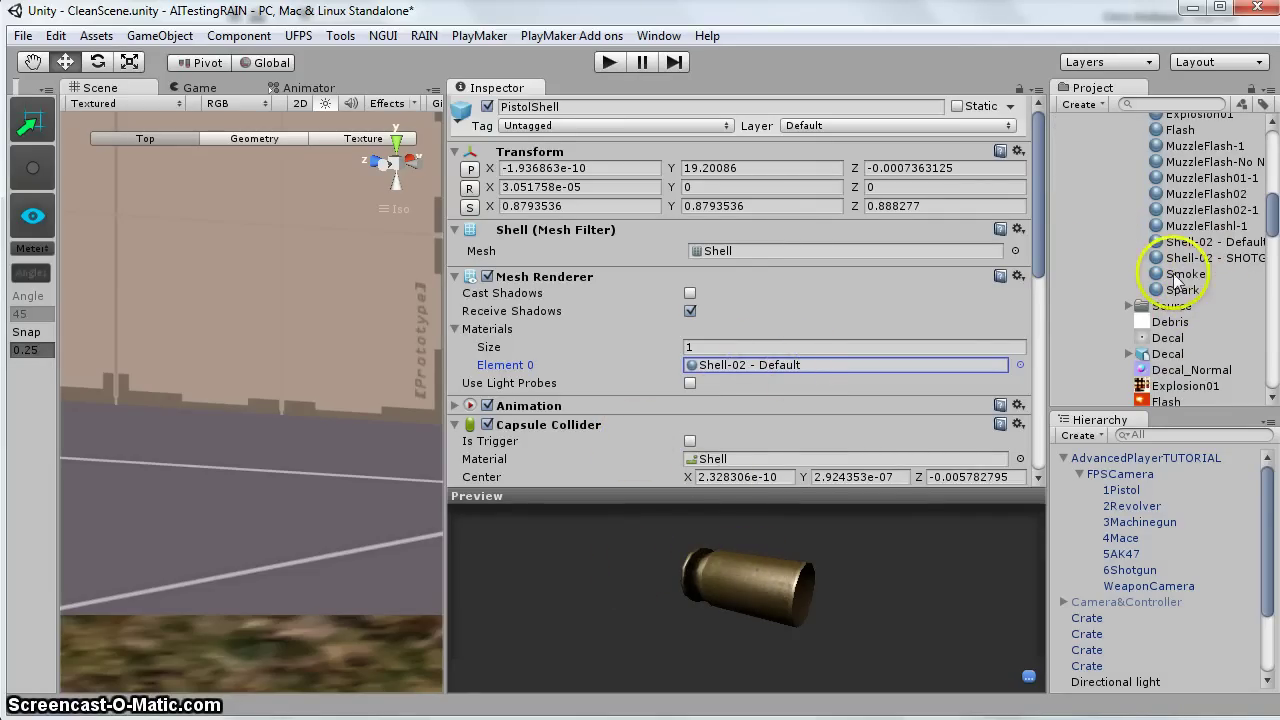
click(1232, 260)
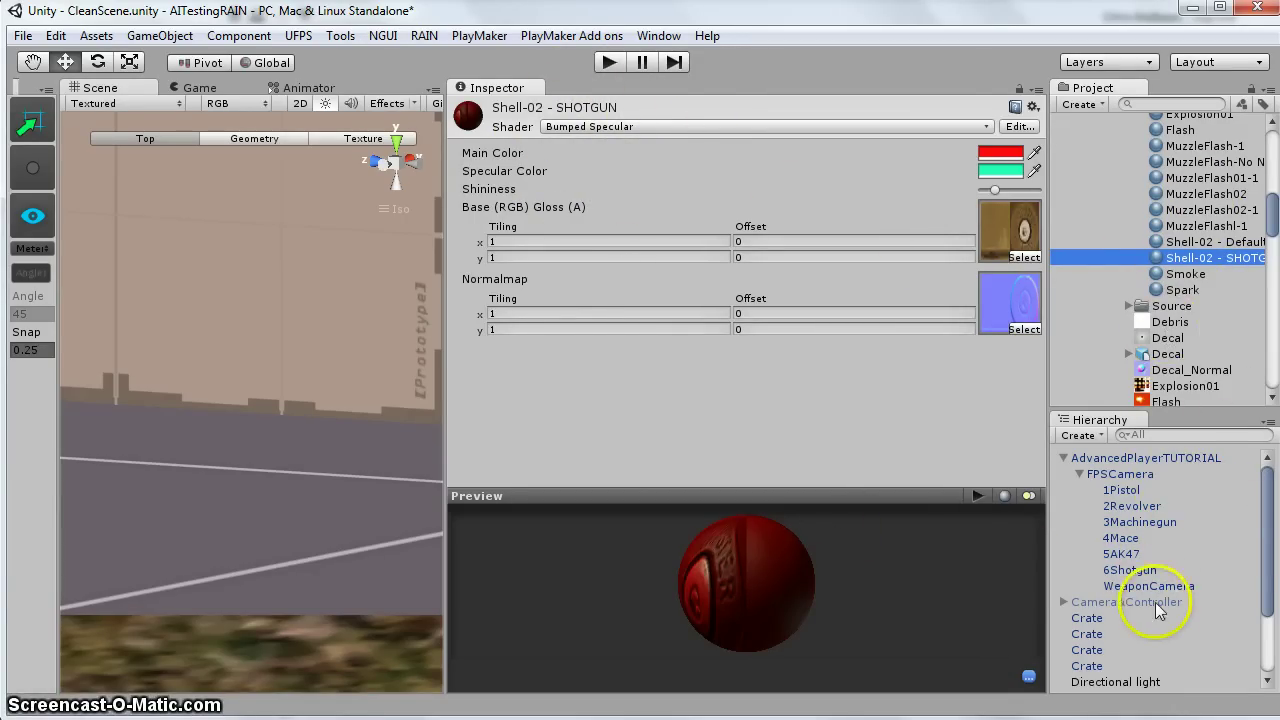
click(1133, 571)
- Ping ShotGunShell from 6Shotgun's Shell Prefab field and inspect it
scroll(743, 390, down, 5)
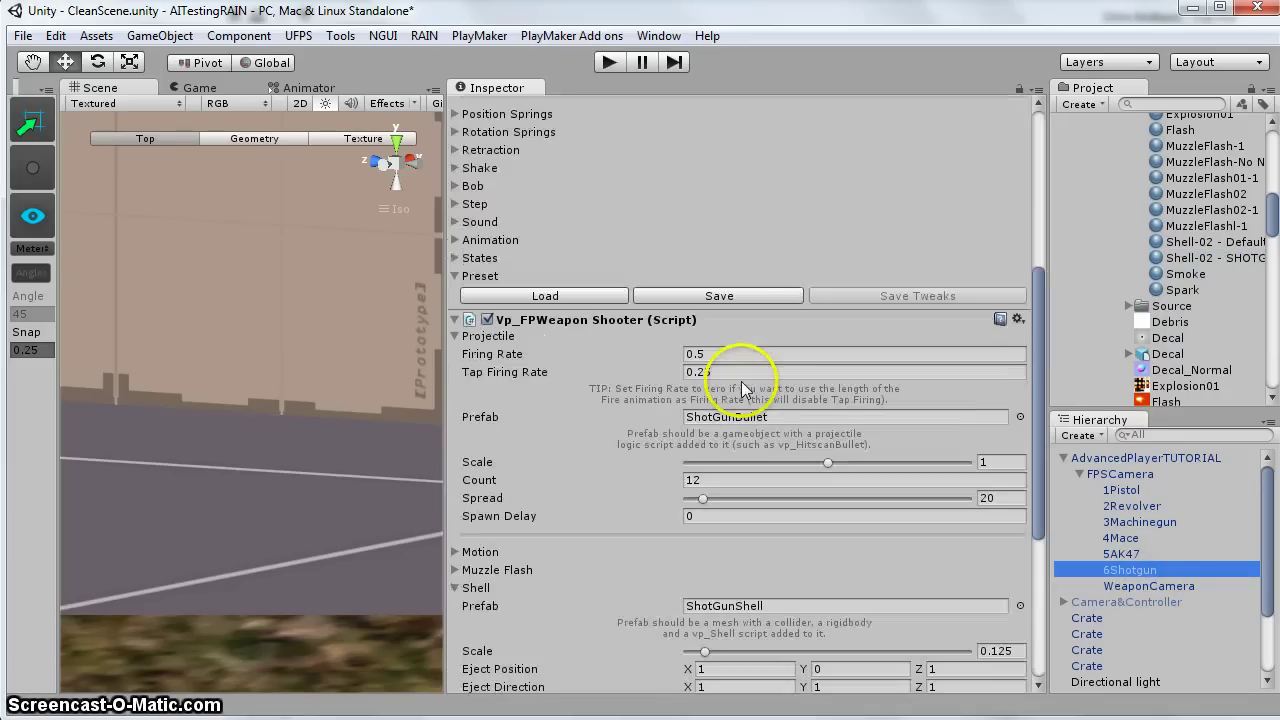
scroll(768, 430, down, 2)
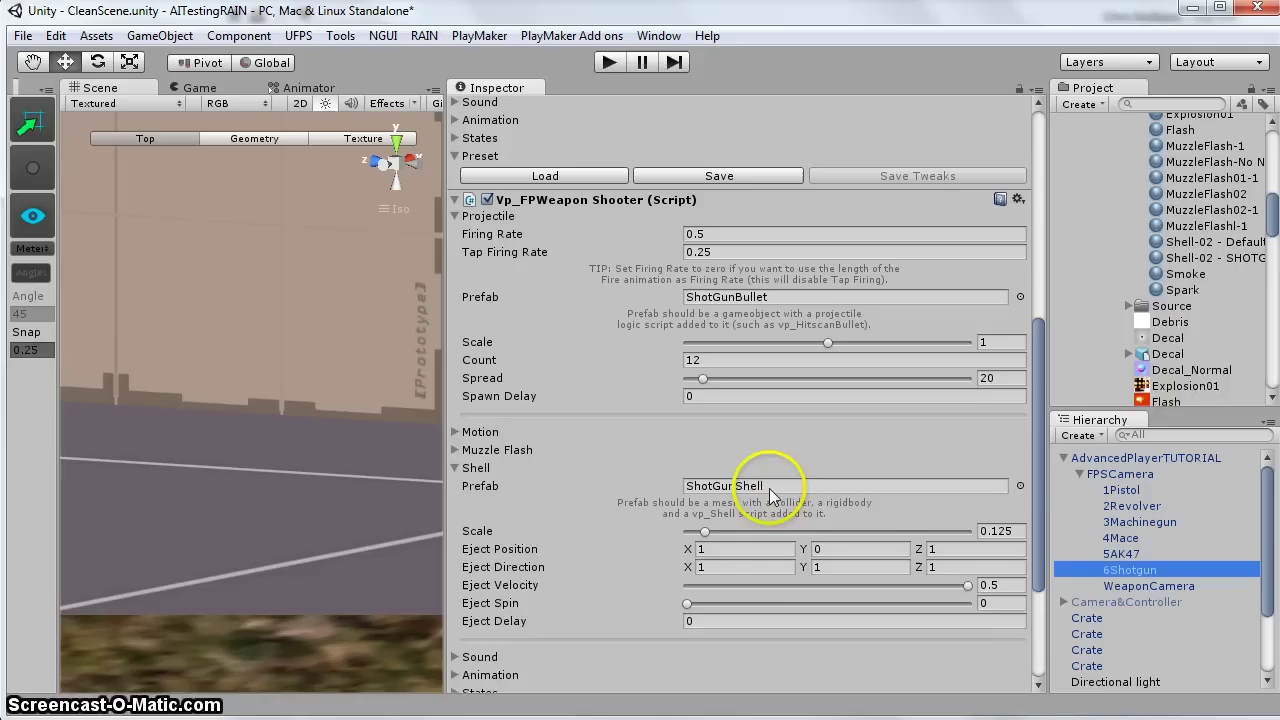
click(768, 486)
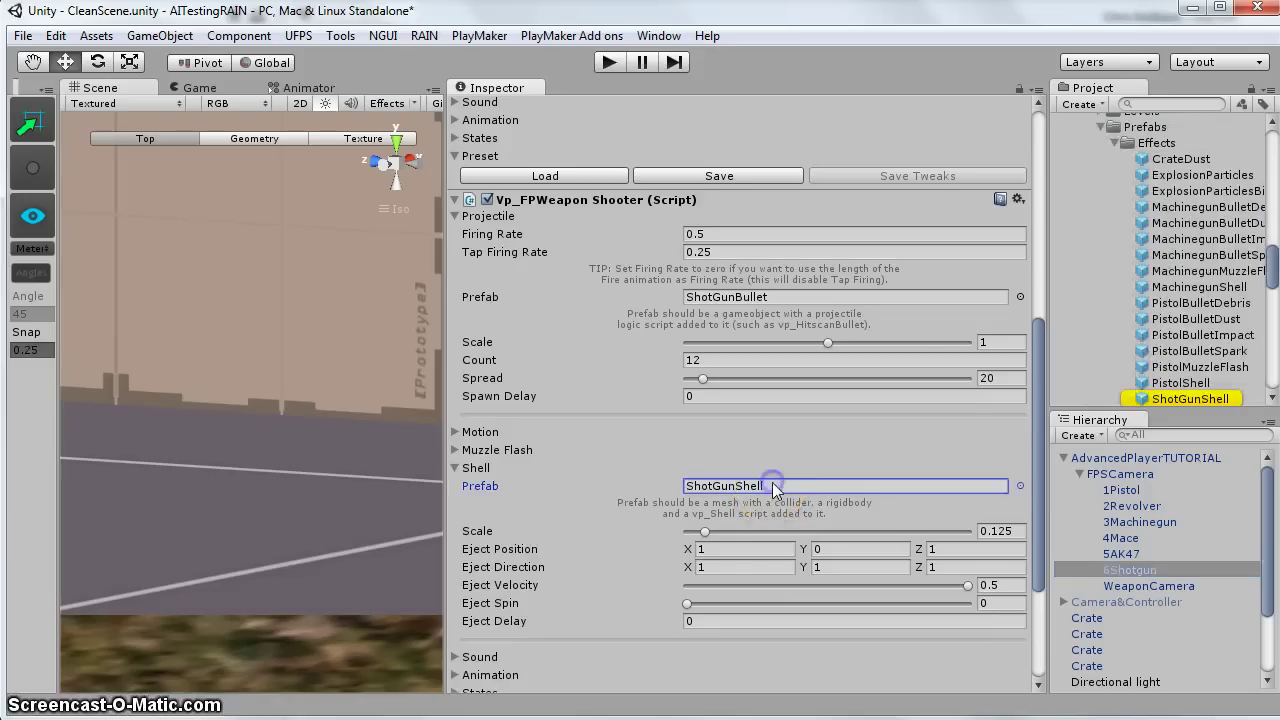
click(1207, 399)
- Browse the Project folders to Prefabs/Effects and select the ShotGunShell prefab
scroll(668, 251, up, 3)
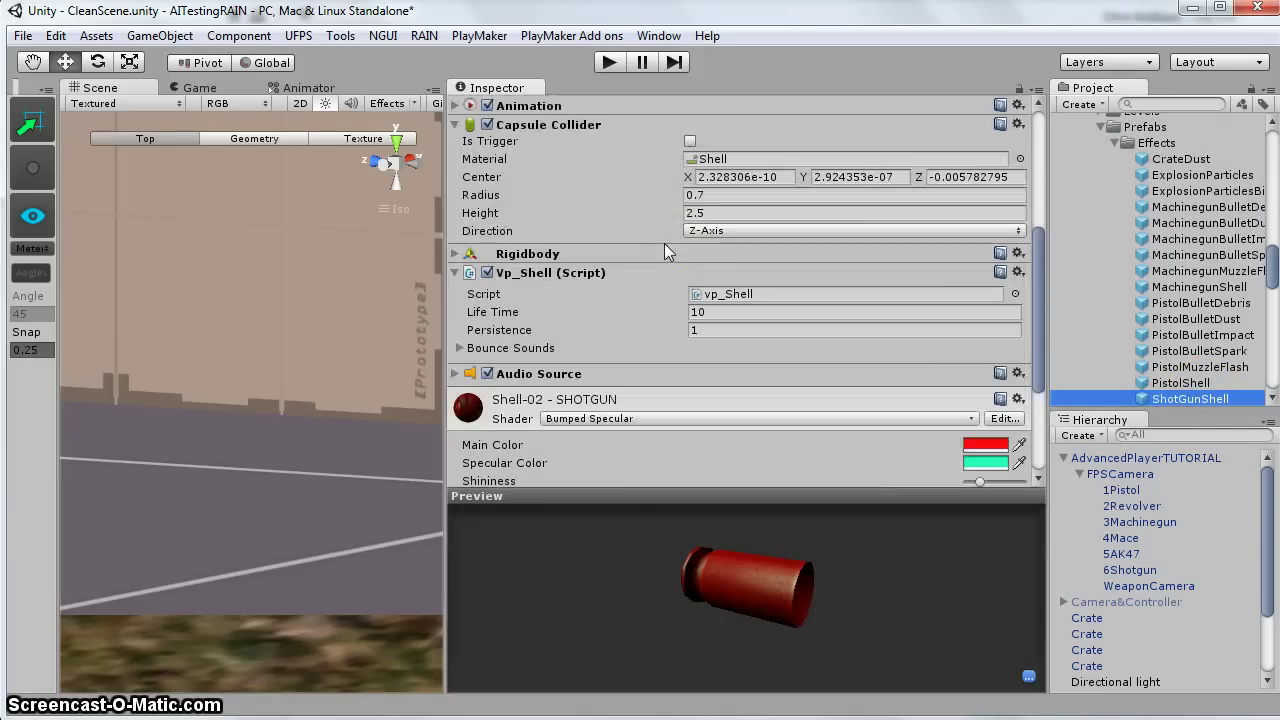
scroll(666, 247, up, 3)
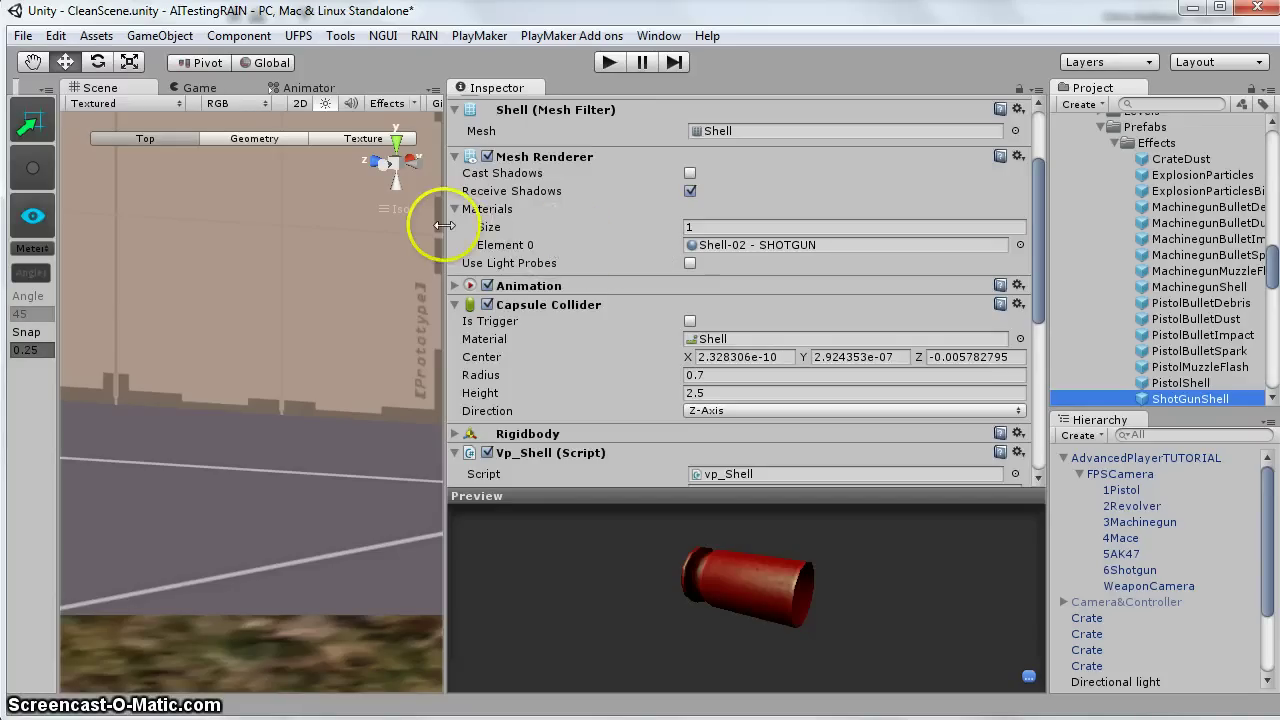
scroll(527, 236, up, 2)
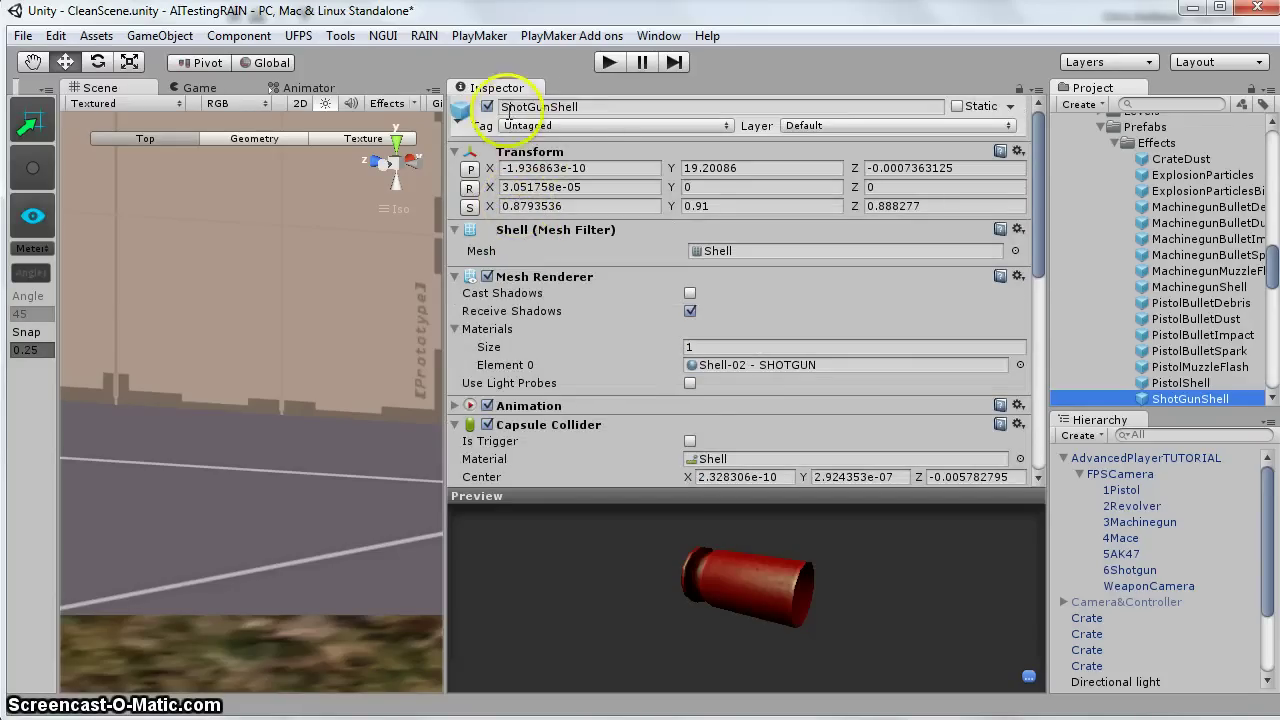
scroll(1078, 297, up, 5)
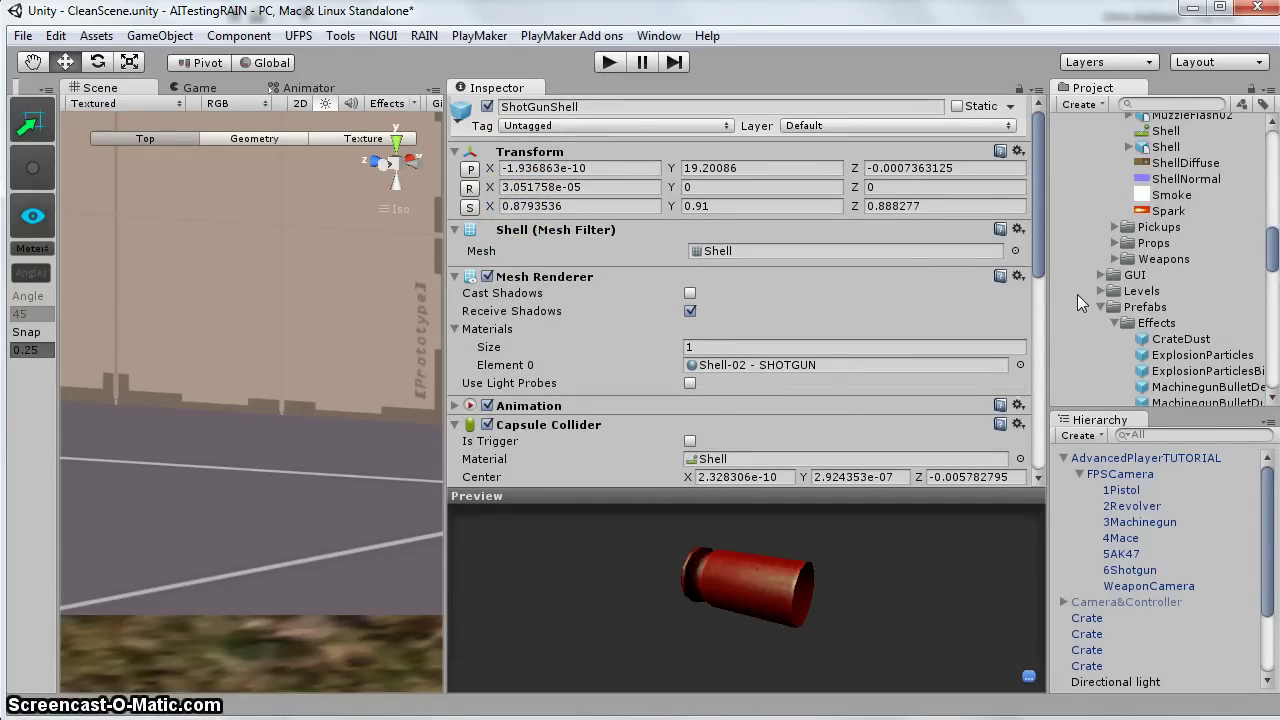
scroll(1077, 294, up, 6)
click(1113, 191)
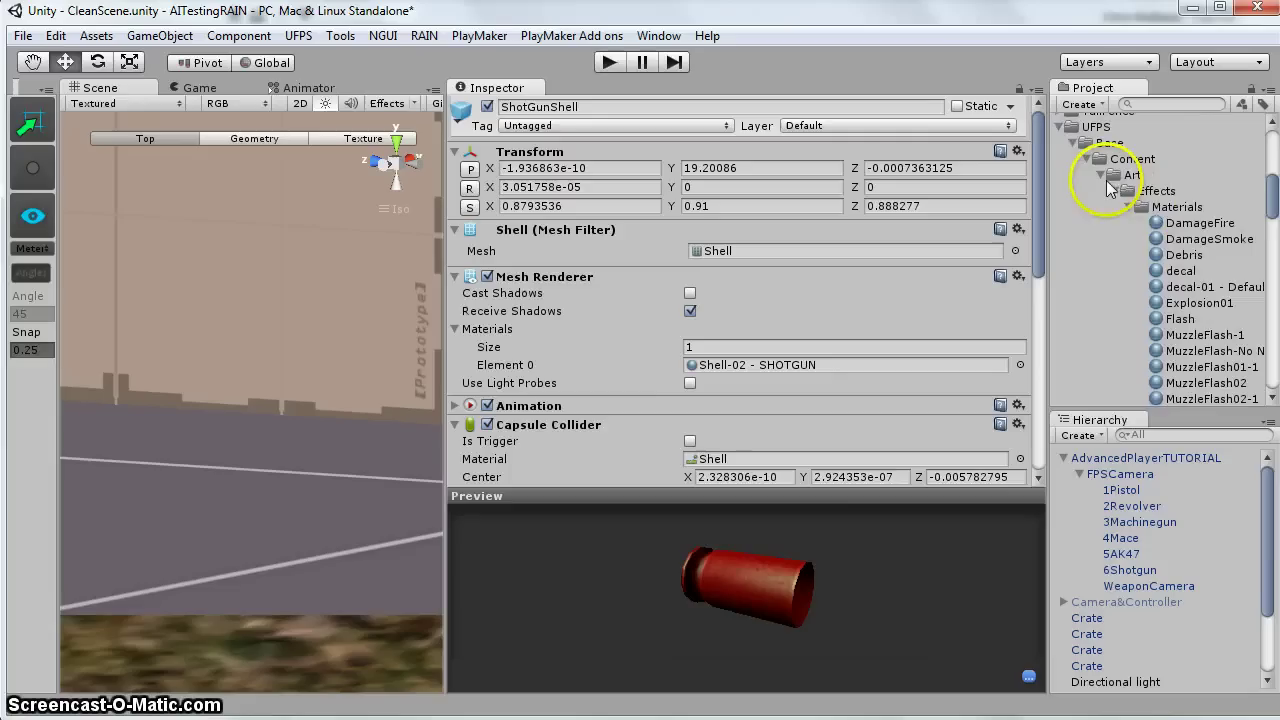
click(1114, 191)
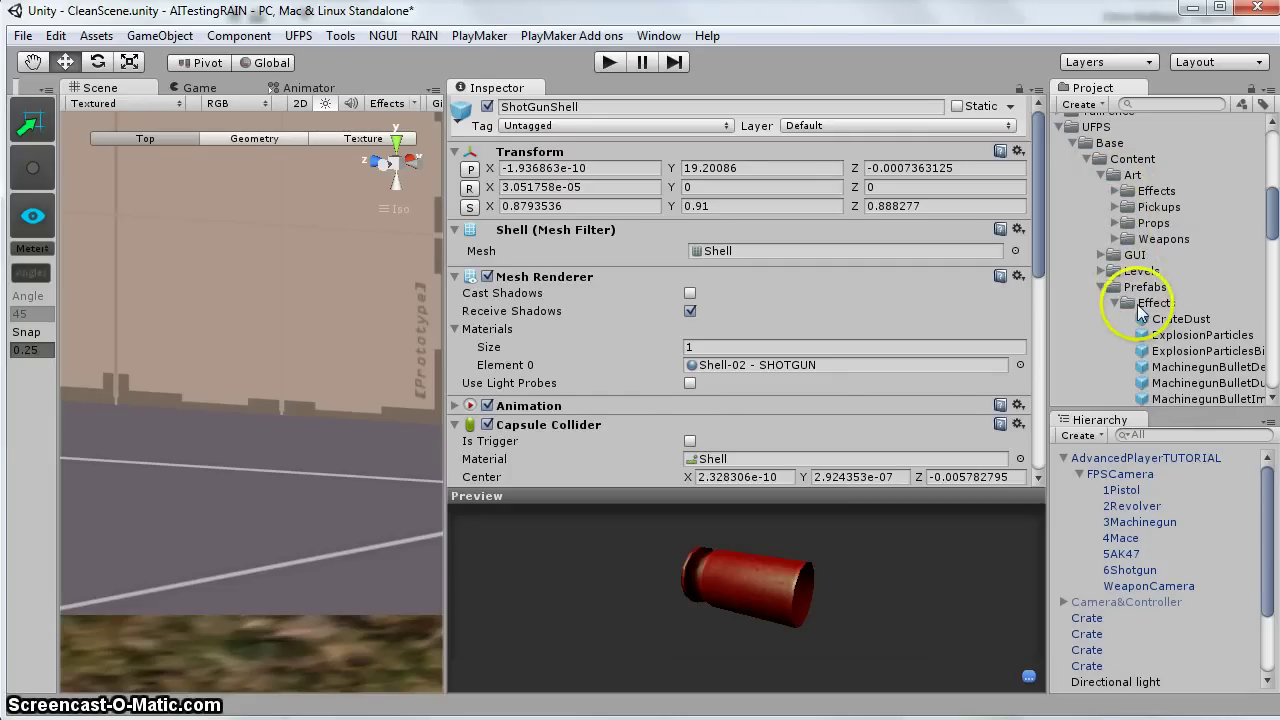
click(1087, 159)
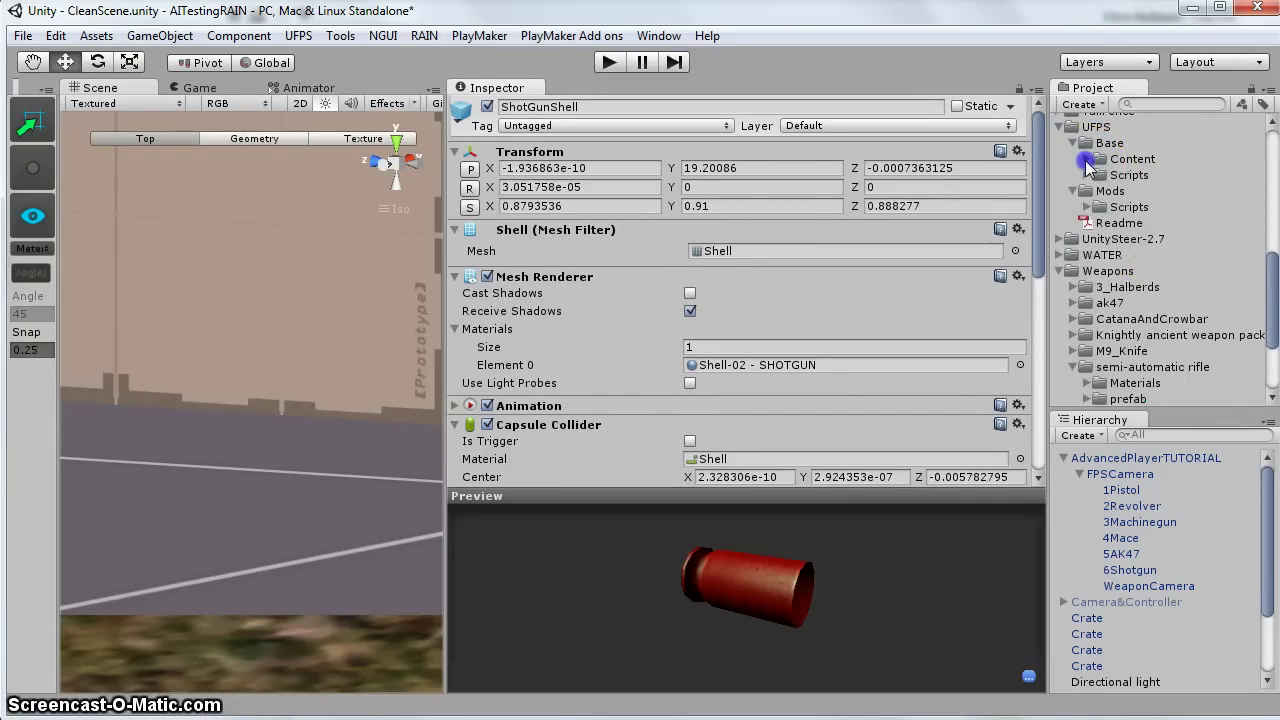
click(1087, 159)
click(1108, 175)
click(1101, 175)
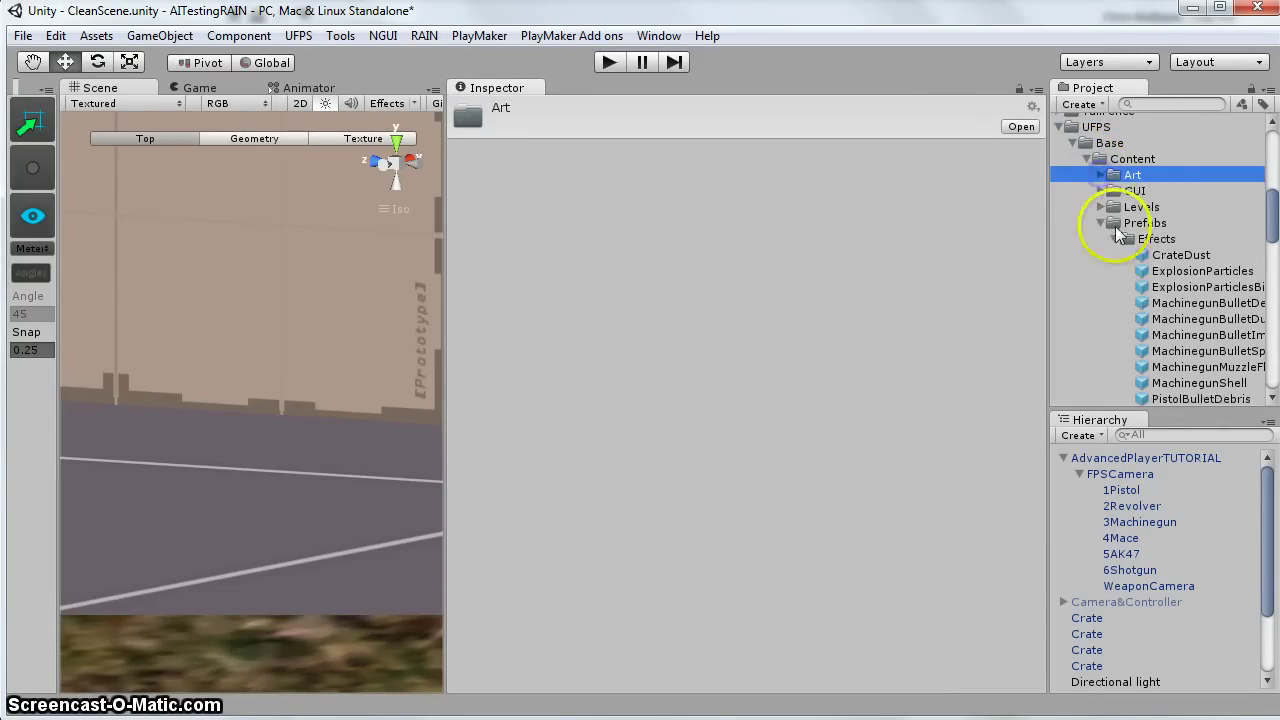
click(1117, 224)
click(1125, 239)
scroll(1203, 316, down, 3)
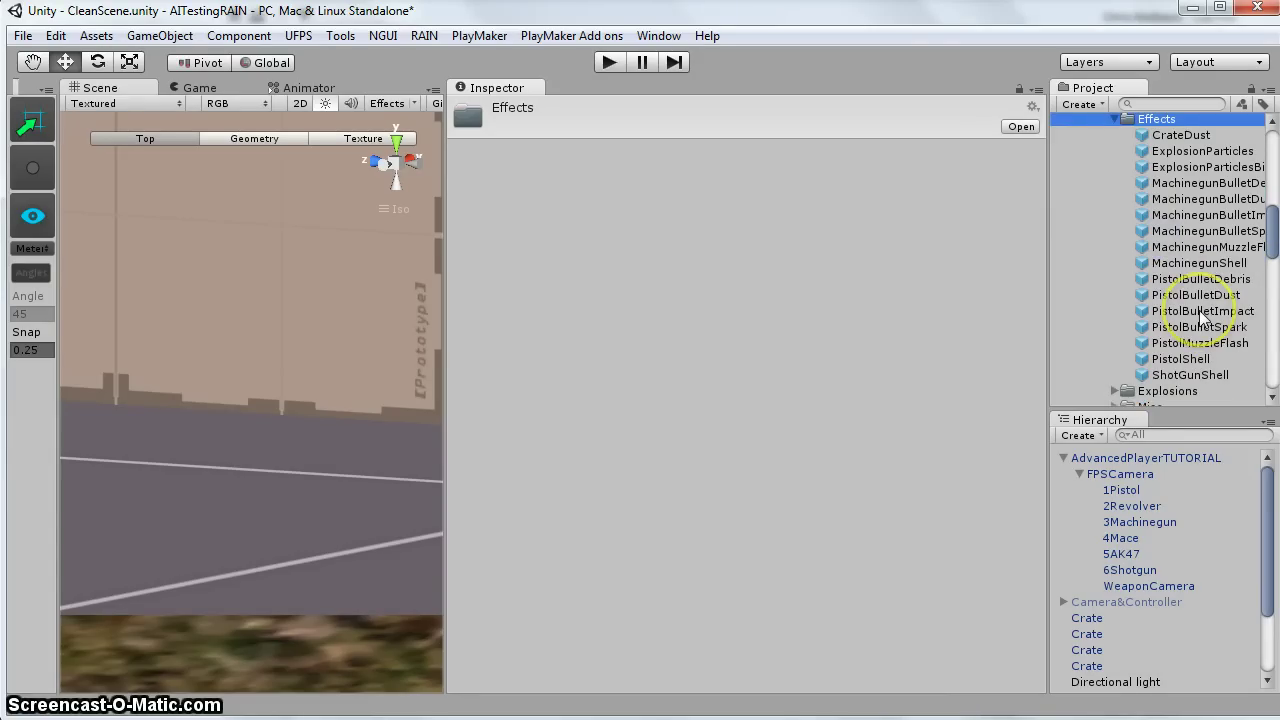
click(1206, 375)
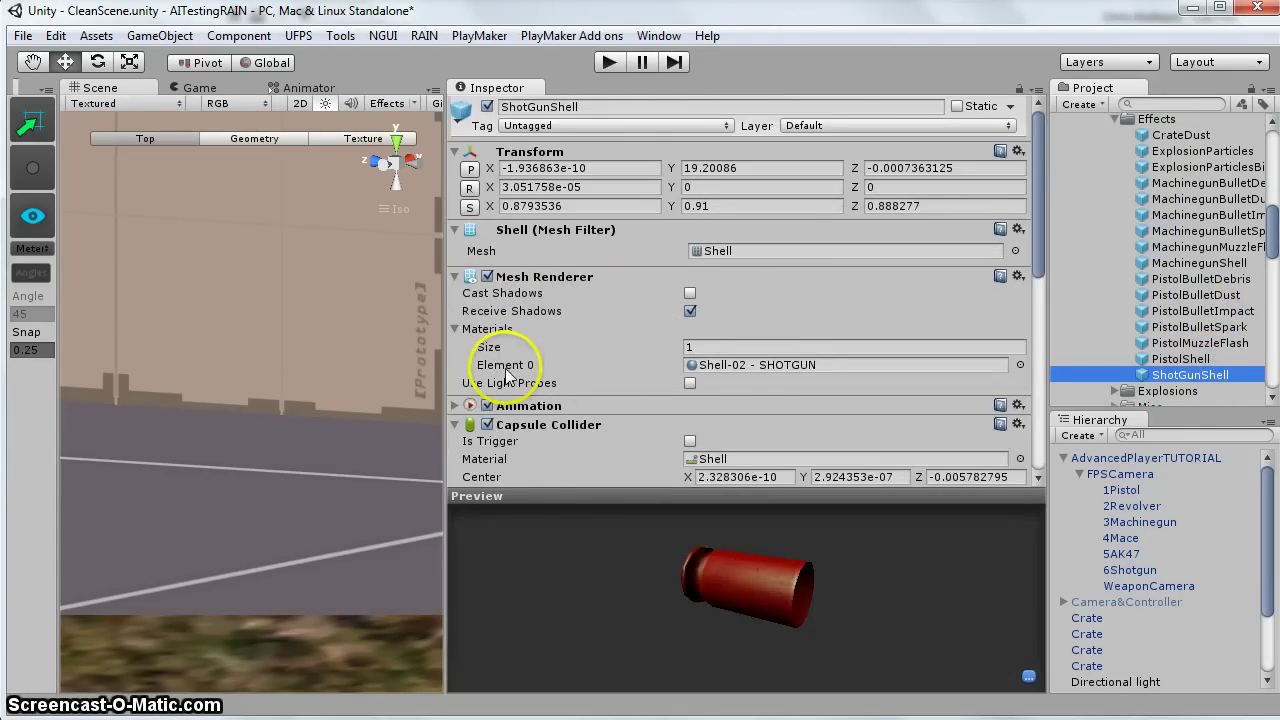
- Select the Shell-02 - SHOTGUN material and check its red main colour
click(789, 374)
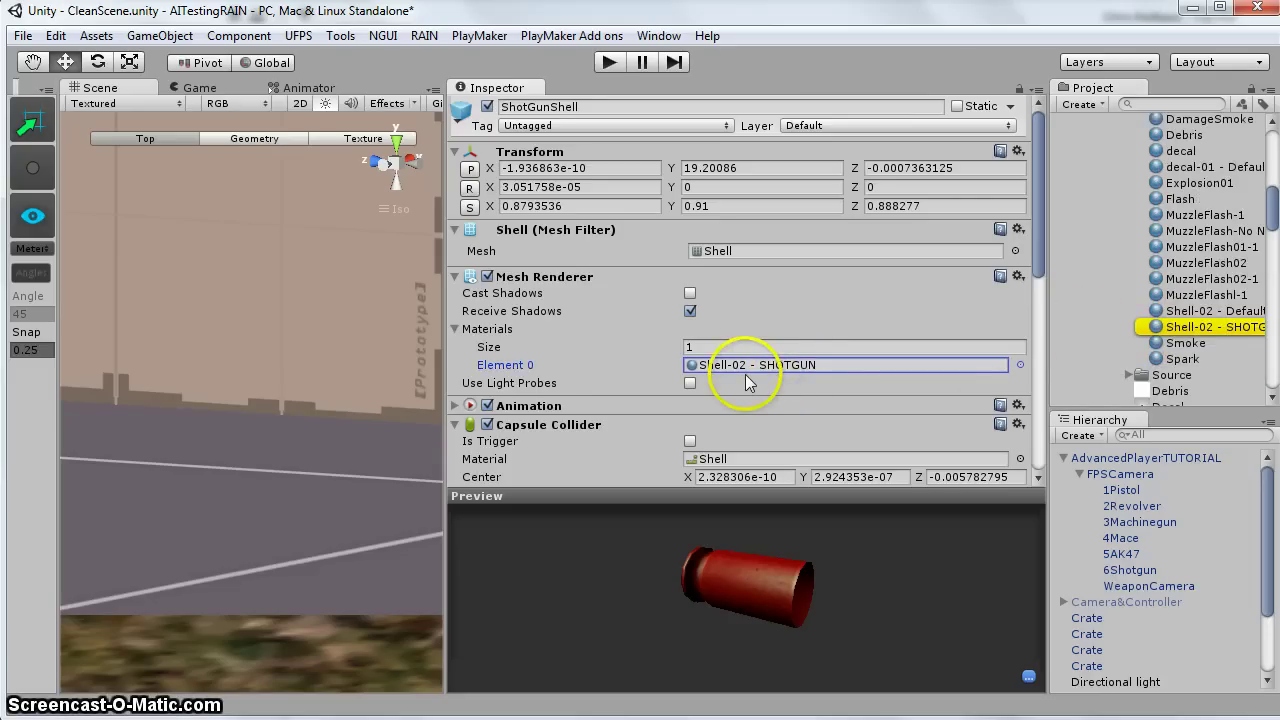
scroll(747, 372, down, 10)
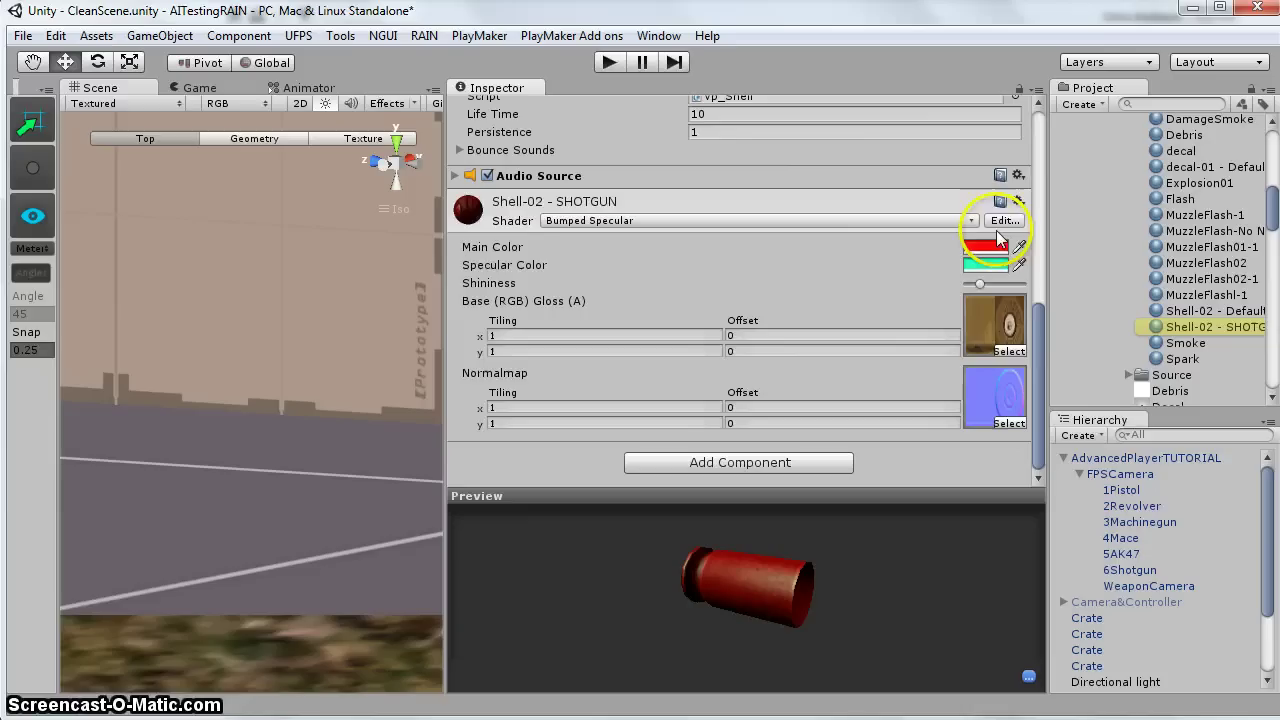
click(990, 248)
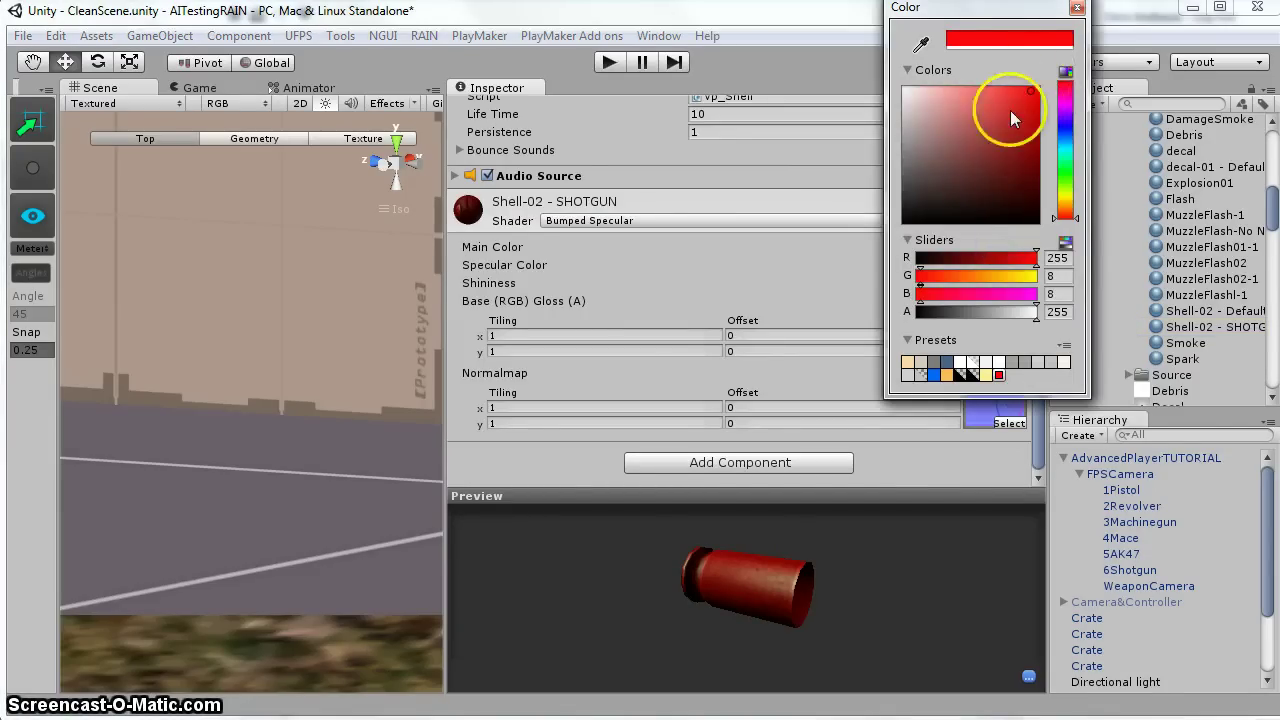
click(1077, 10)
- Set the material's Specular Color to a lighter teal, about R50 G255 B192
click(990, 248)
click(1065, 157)
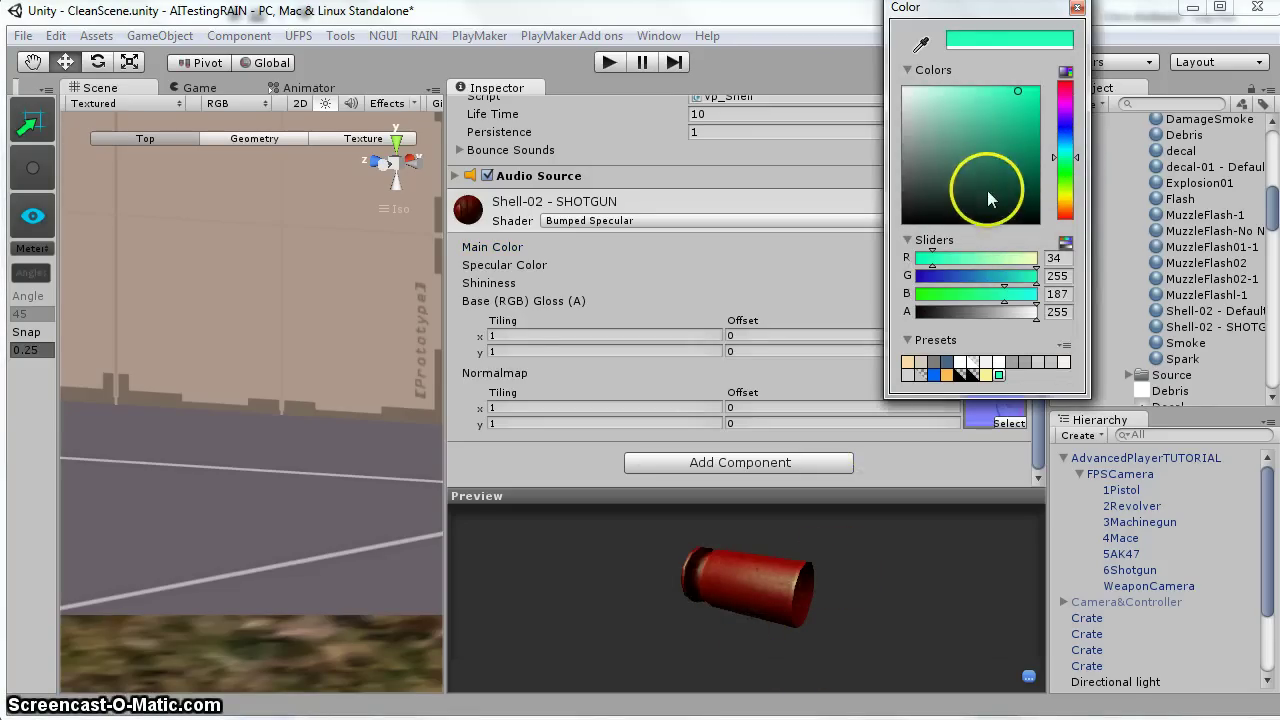
mouse_move(988, 198)
mouse_down()
mouse_move(1022, 105)
mouse_move(957, 166)
mouse_move(974, 114)
mouse_move(1029, 76)
mouse_move(1013, 93)
mouse_up()
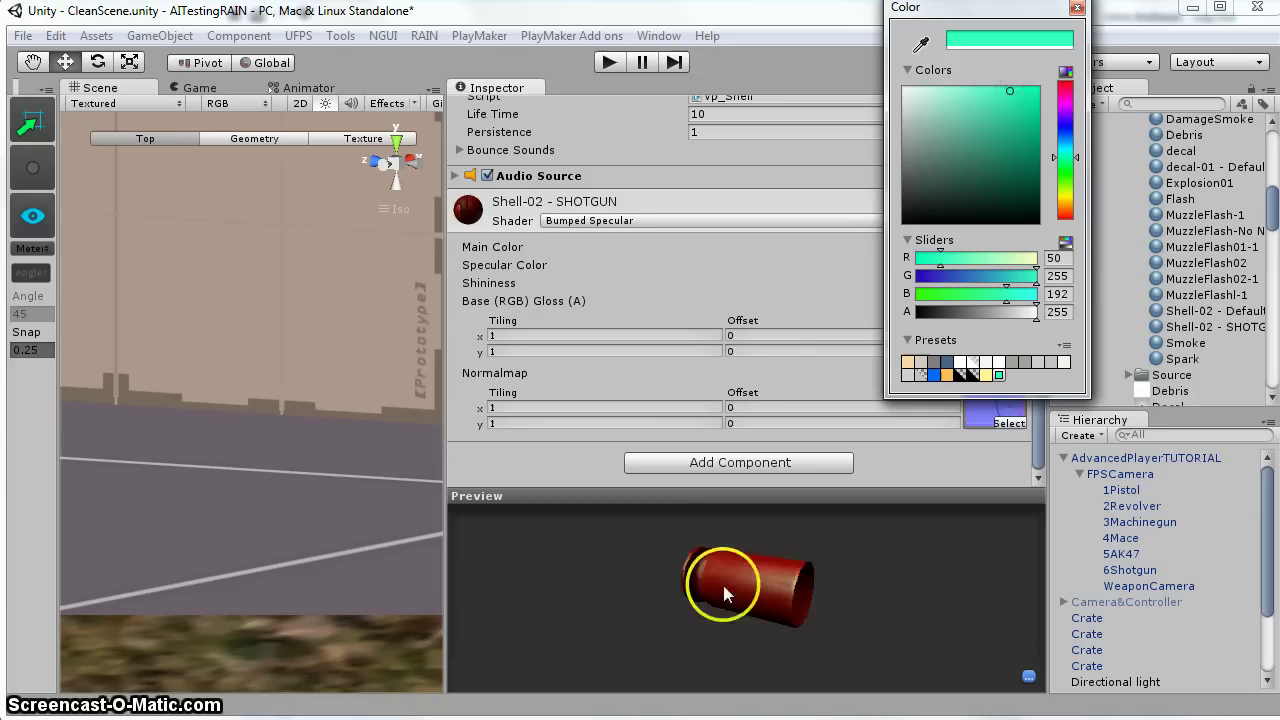
click(1076, 7)
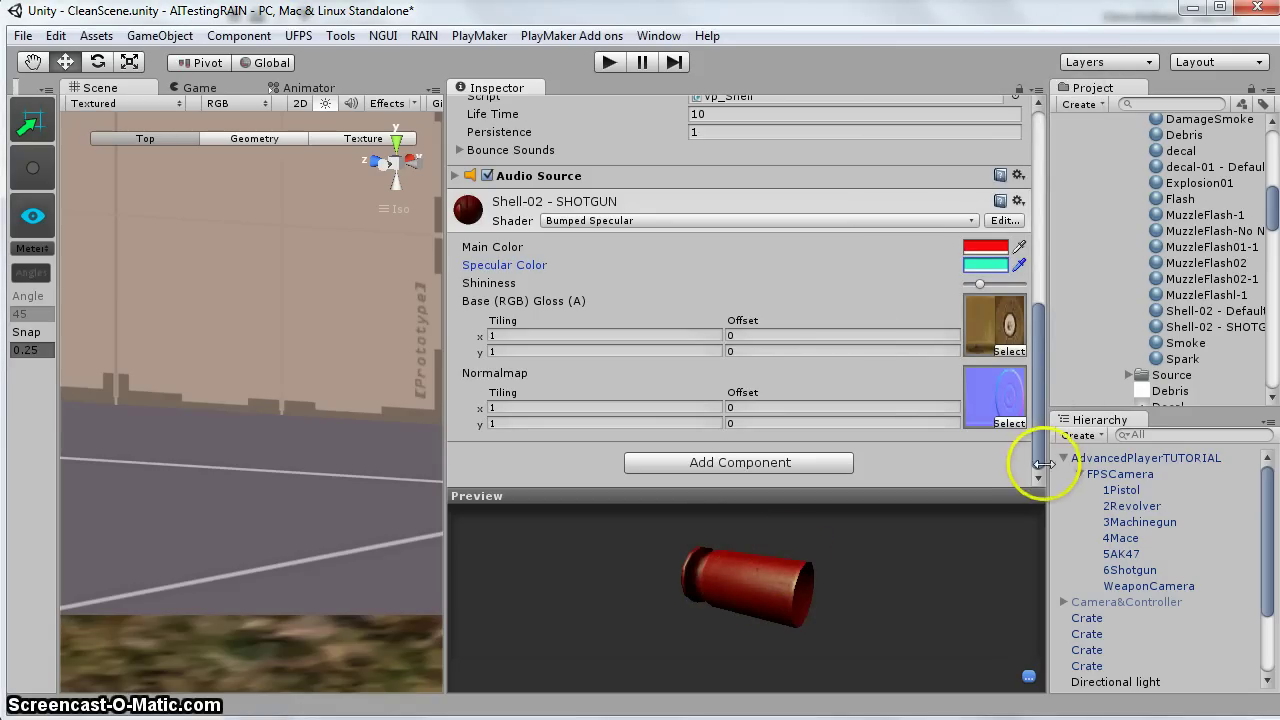
- Reselect 6Shotgun and reveal its Shell settings: ShotGunShell, scale 0.125, eject velocity 0.5
click(1130, 570)
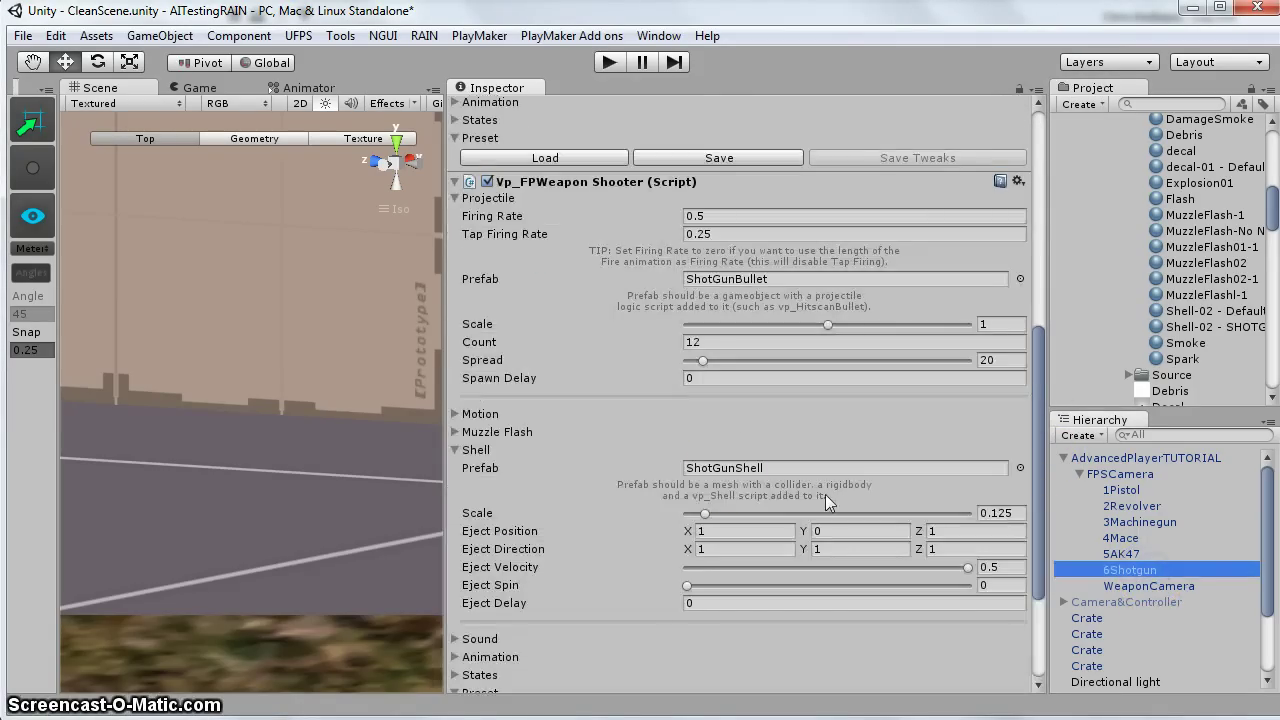
scroll(643, 414, up, 7)
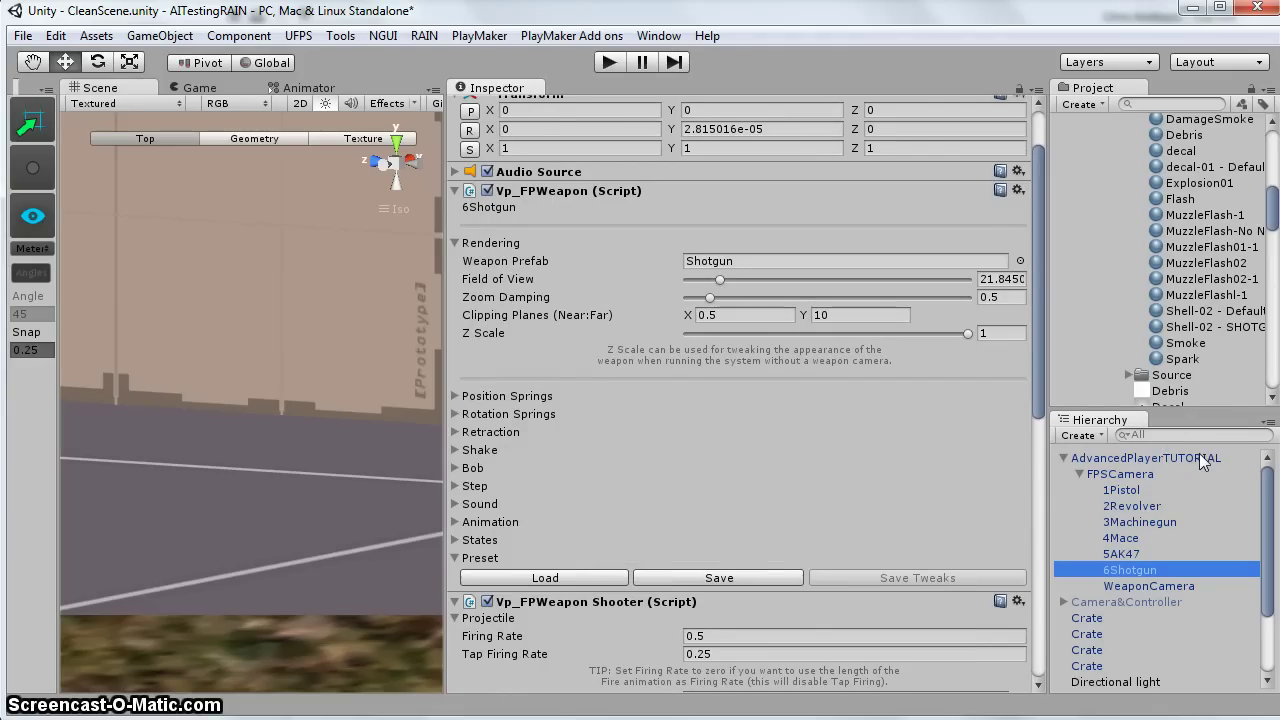
scroll(487, 467, down, 5)
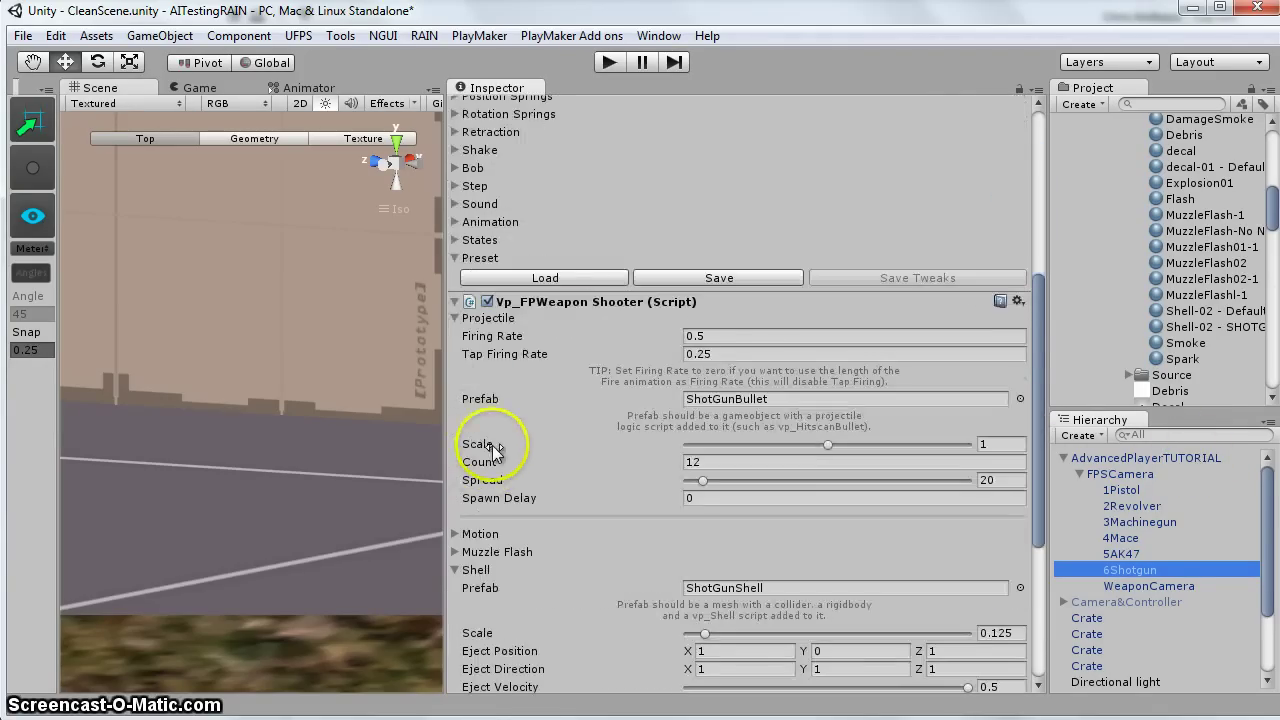
scroll(545, 408, down, 3)
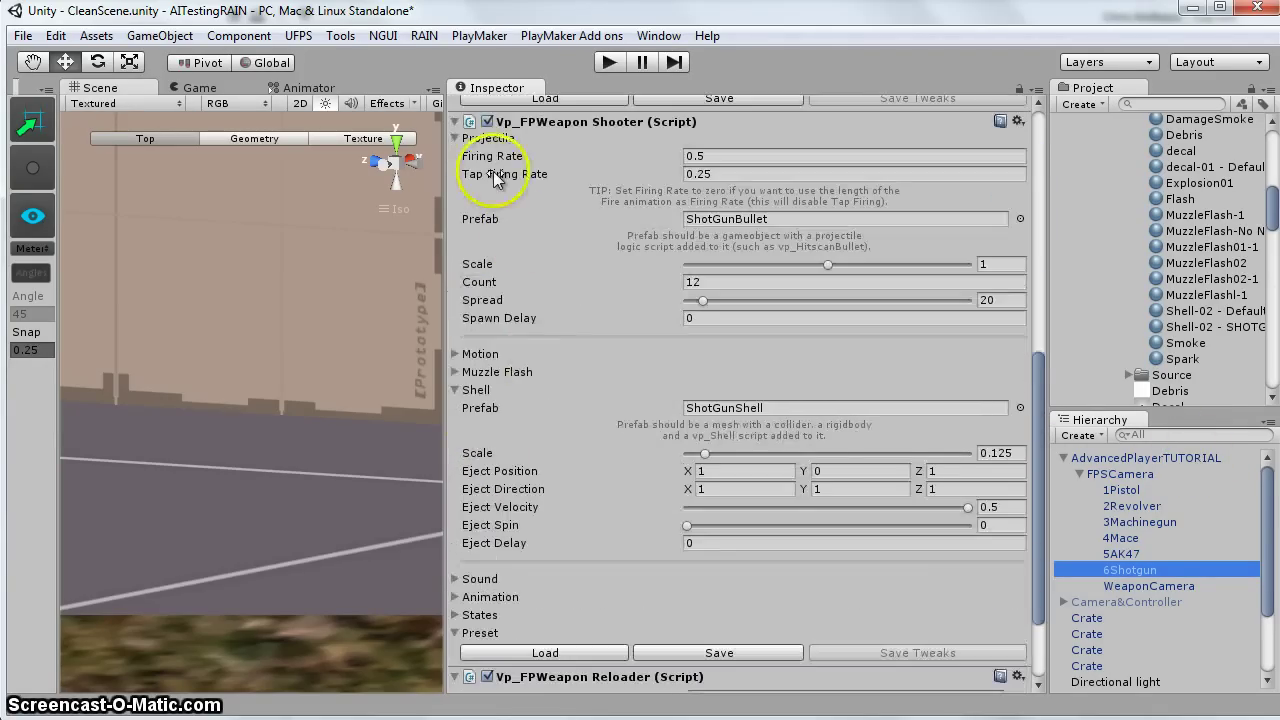
click(478, 134)
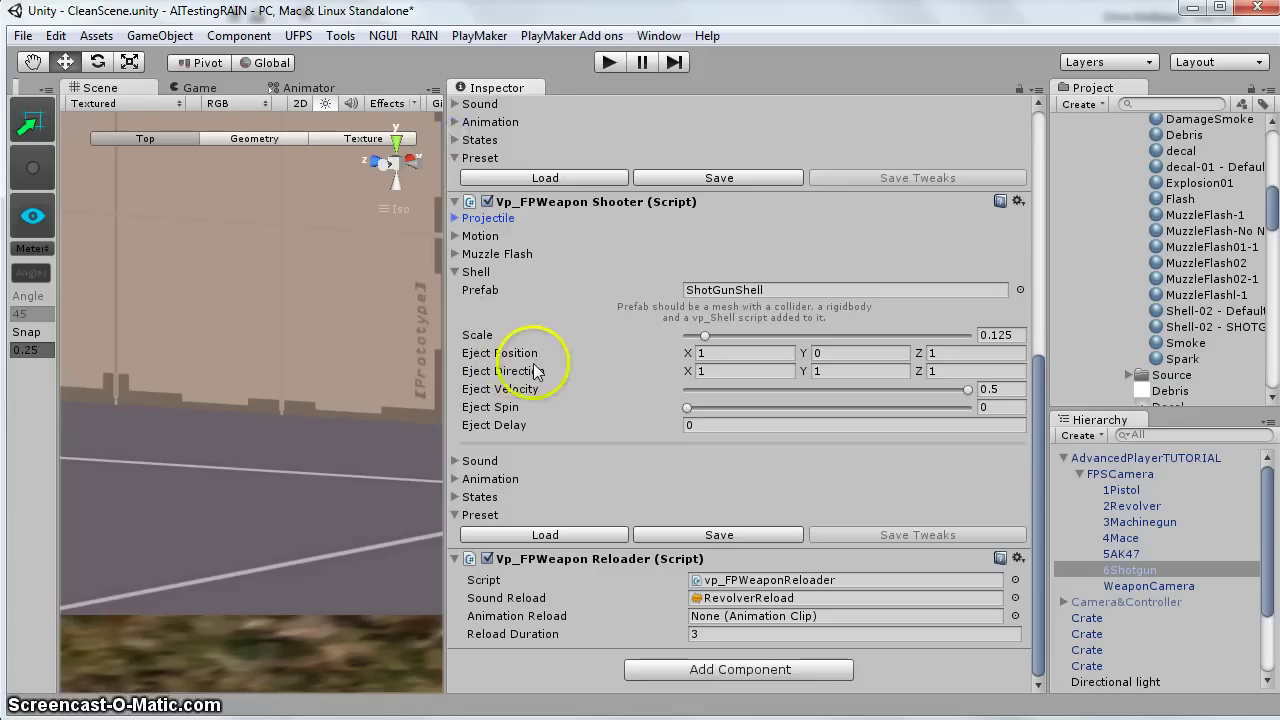
click(455, 273)
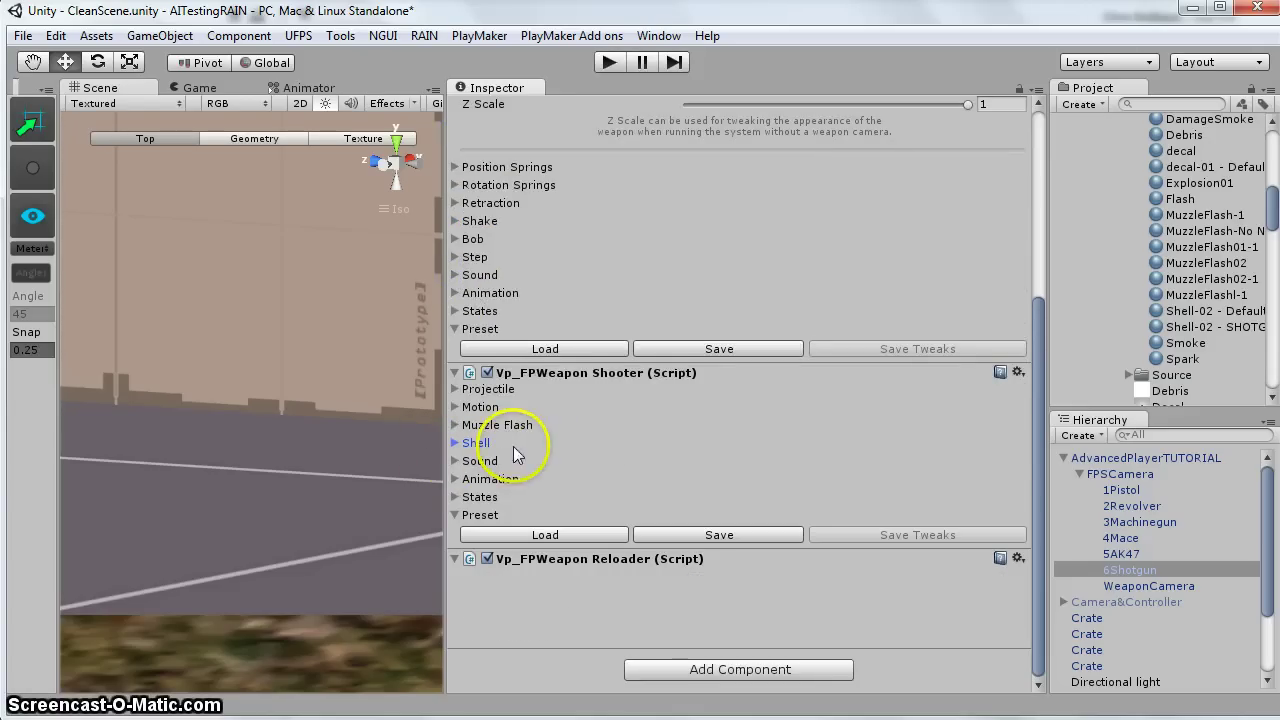
click(455, 443)
- Scroll the Project panel to find ShotGunShell under Prefabs > Effects
scroll(780, 465, down, 1)
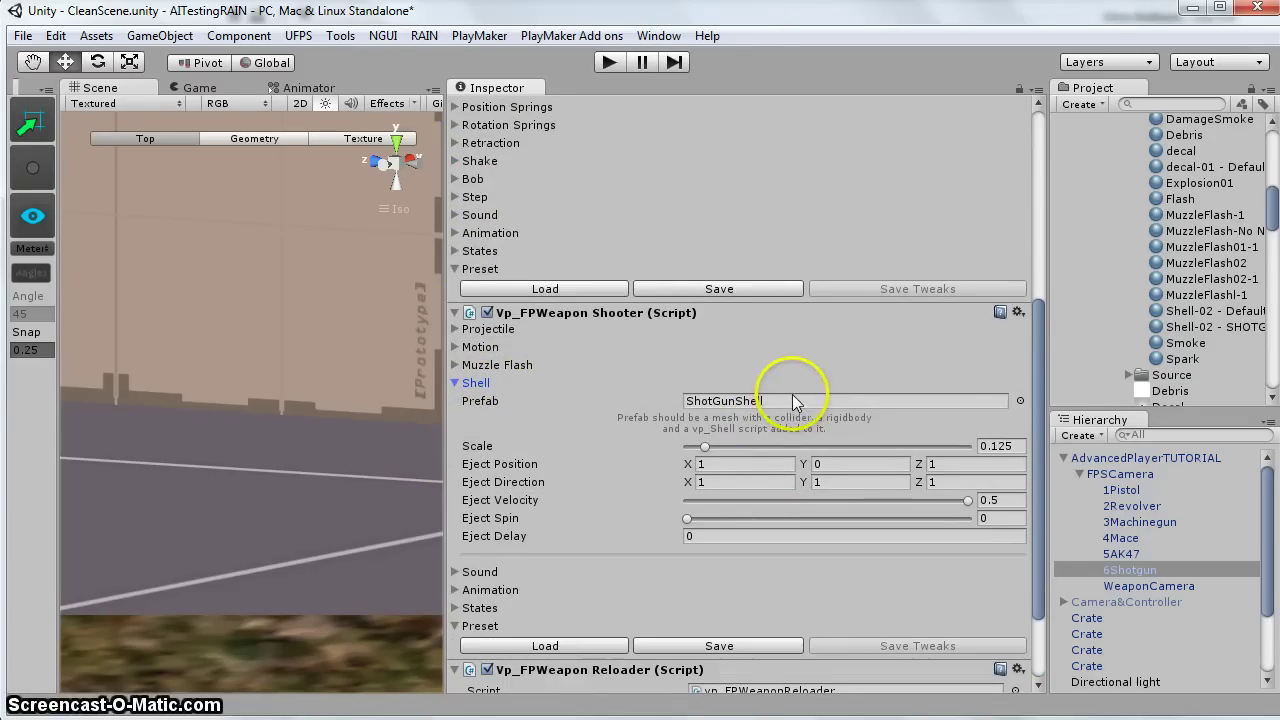
drag(1273, 230, 1274, 190)
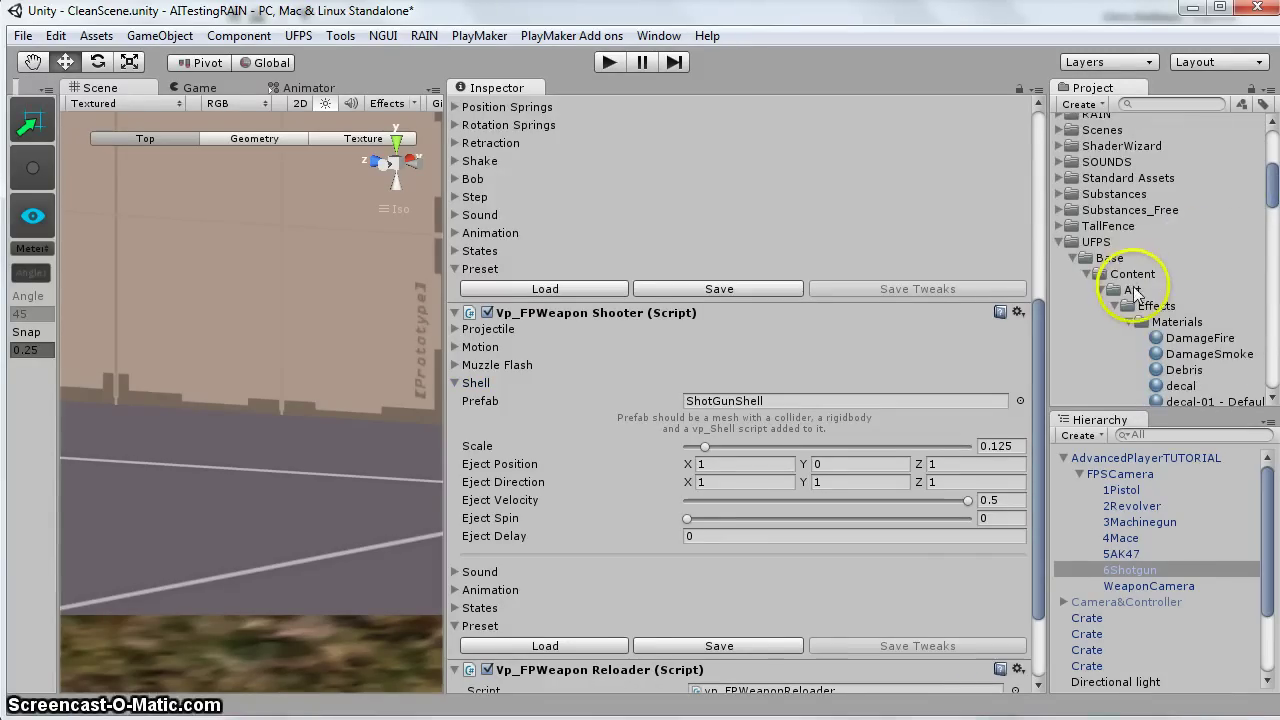
drag(1274, 183, 1268, 258)
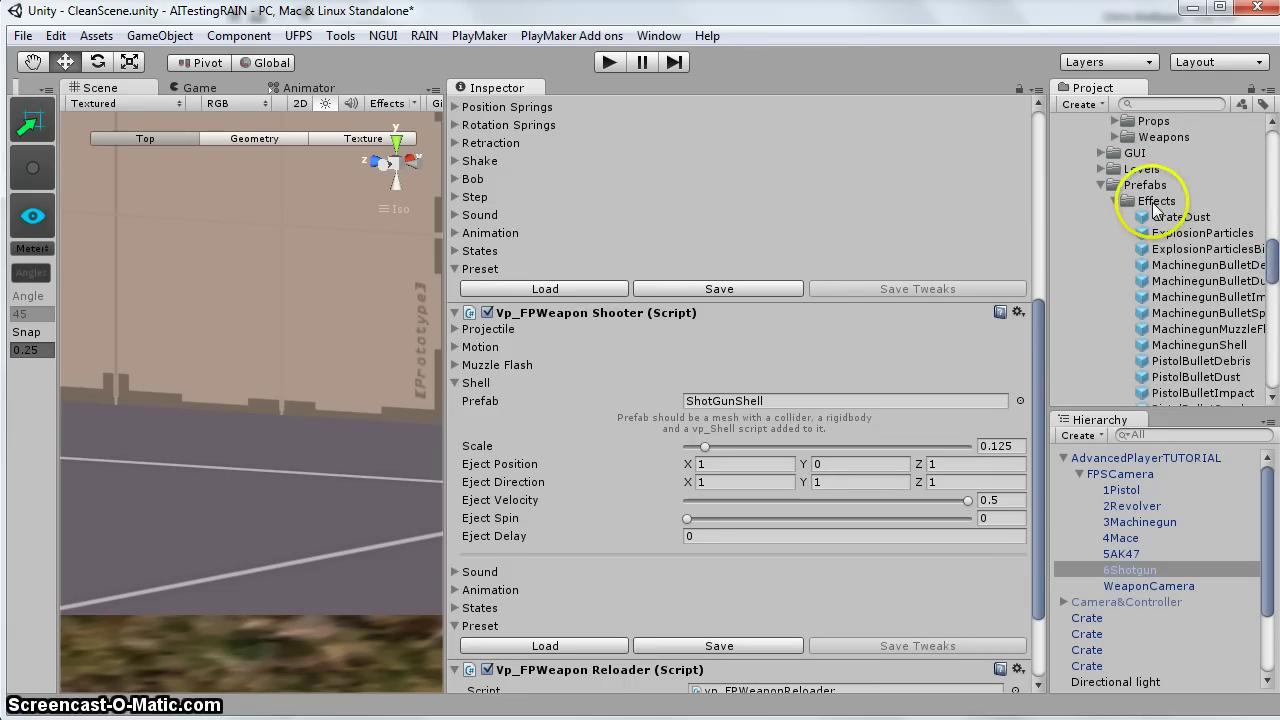
drag(1273, 262, 1270, 276)
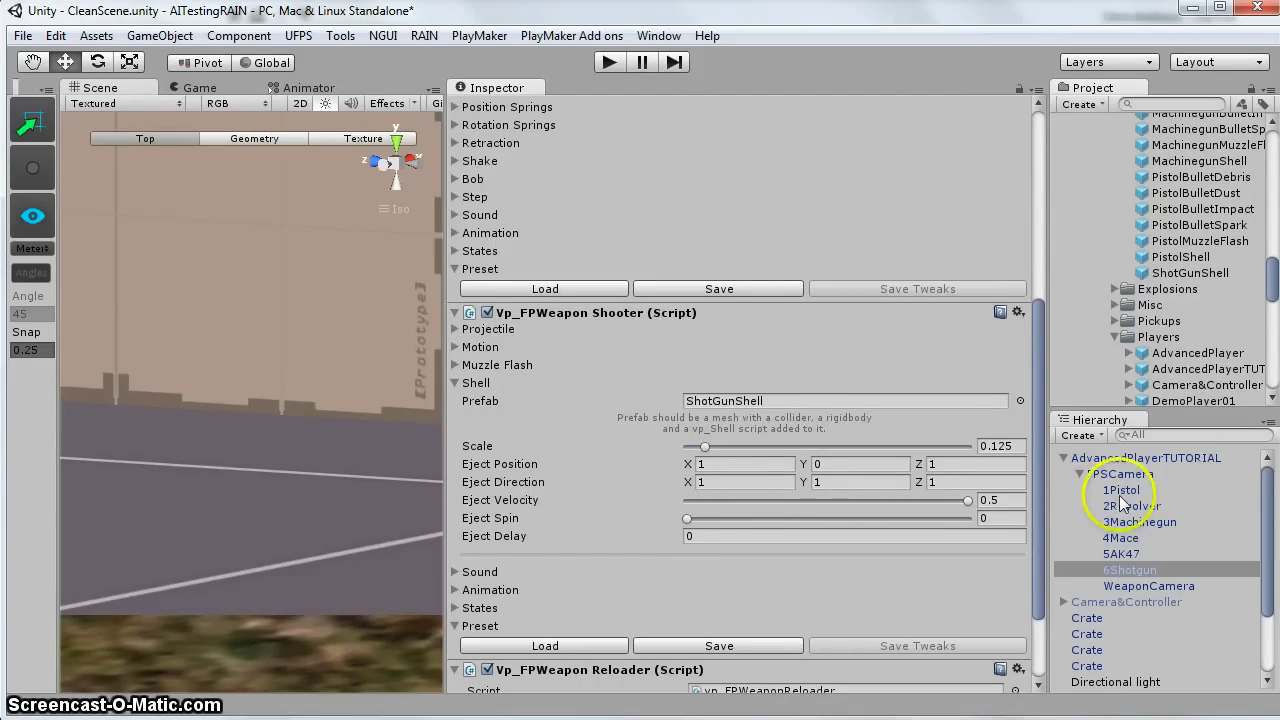
- Select AdvancedPlayerTUTORIAL to show its six-weapon Simple Inventory, and widen the Scene view
click(1184, 461)
scroll(891, 366, up, 6)
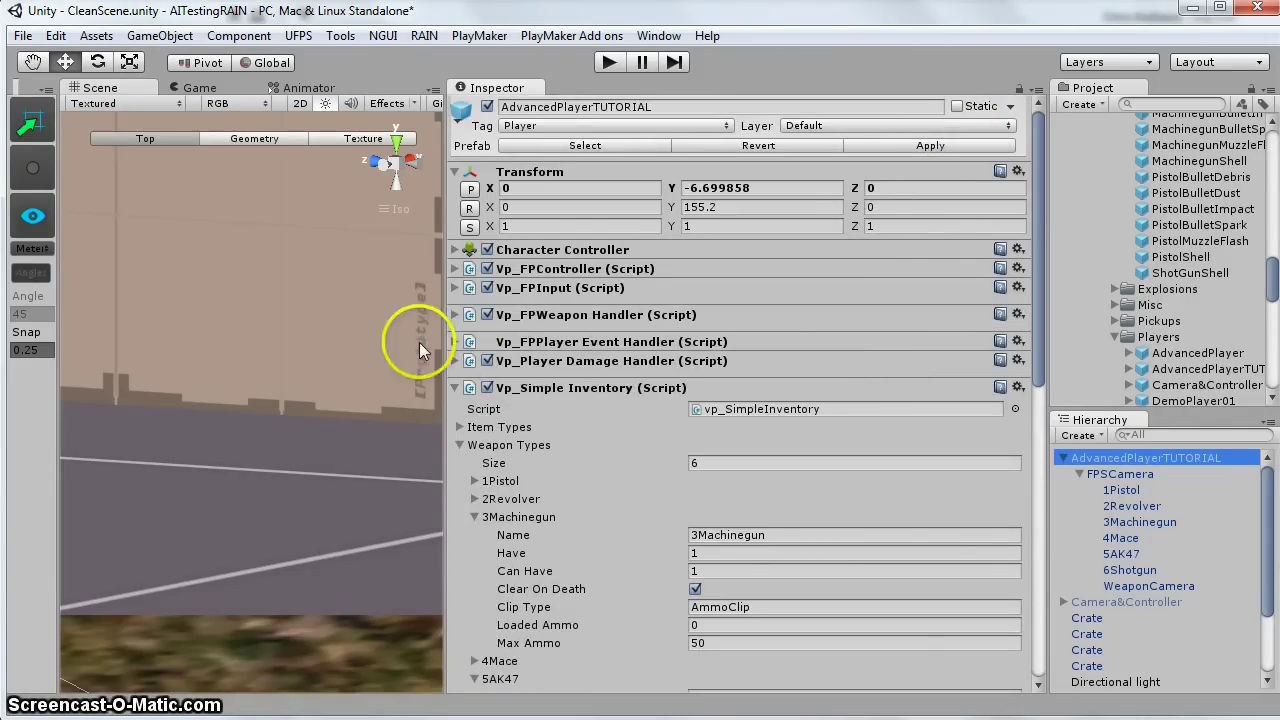
drag(441, 302, 768, 302)
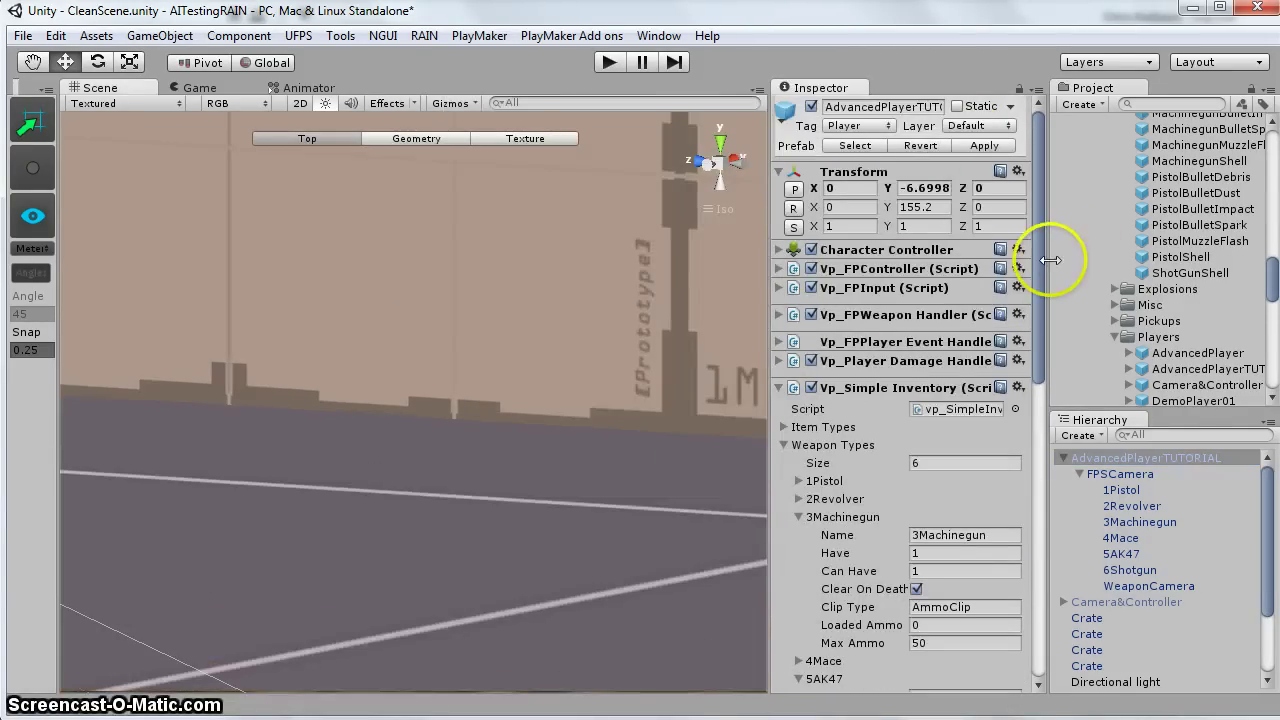
- Enter Play mode, equip the shotgun and move into position facing the wall
click(604, 63)
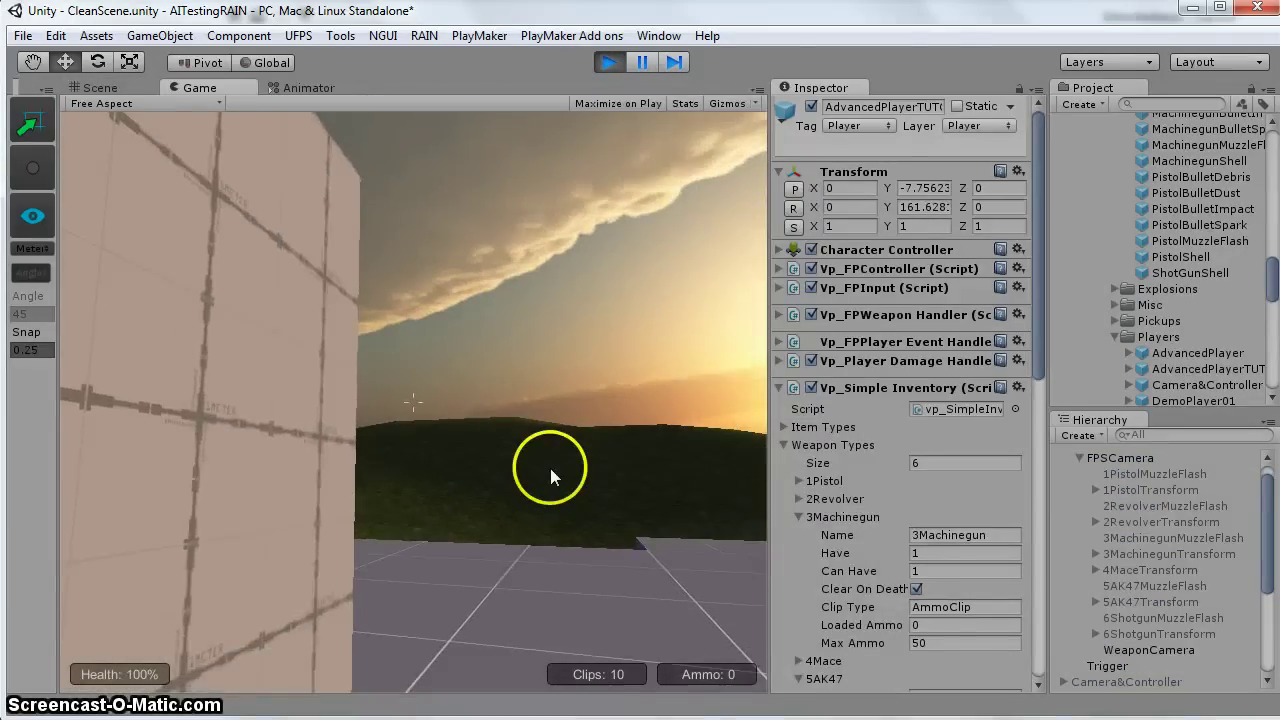
key(3)
key(r)
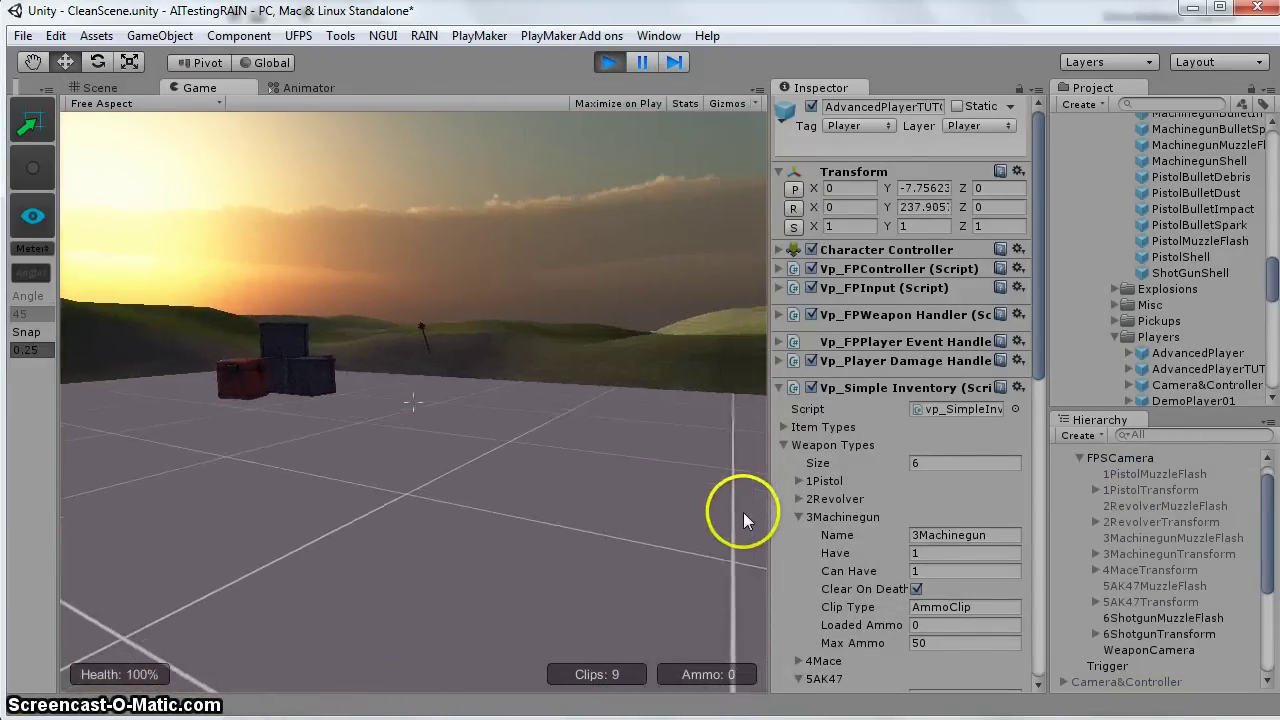
key(w)
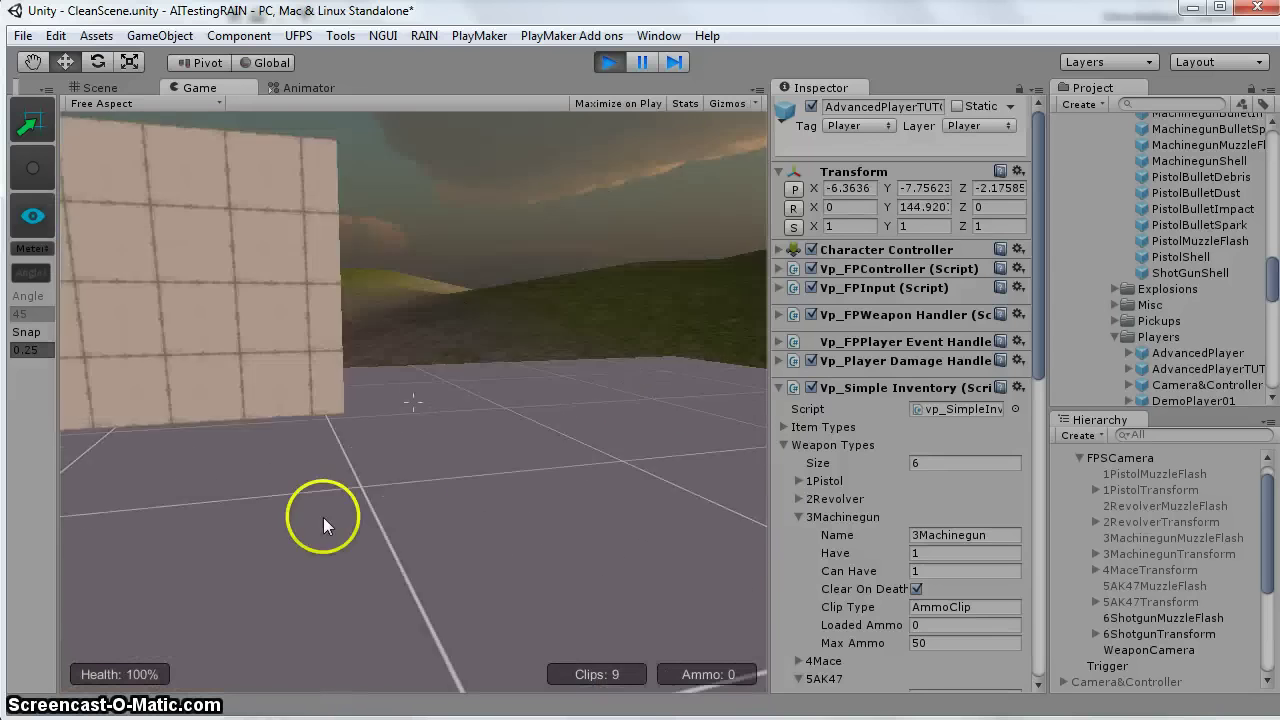
key(w)
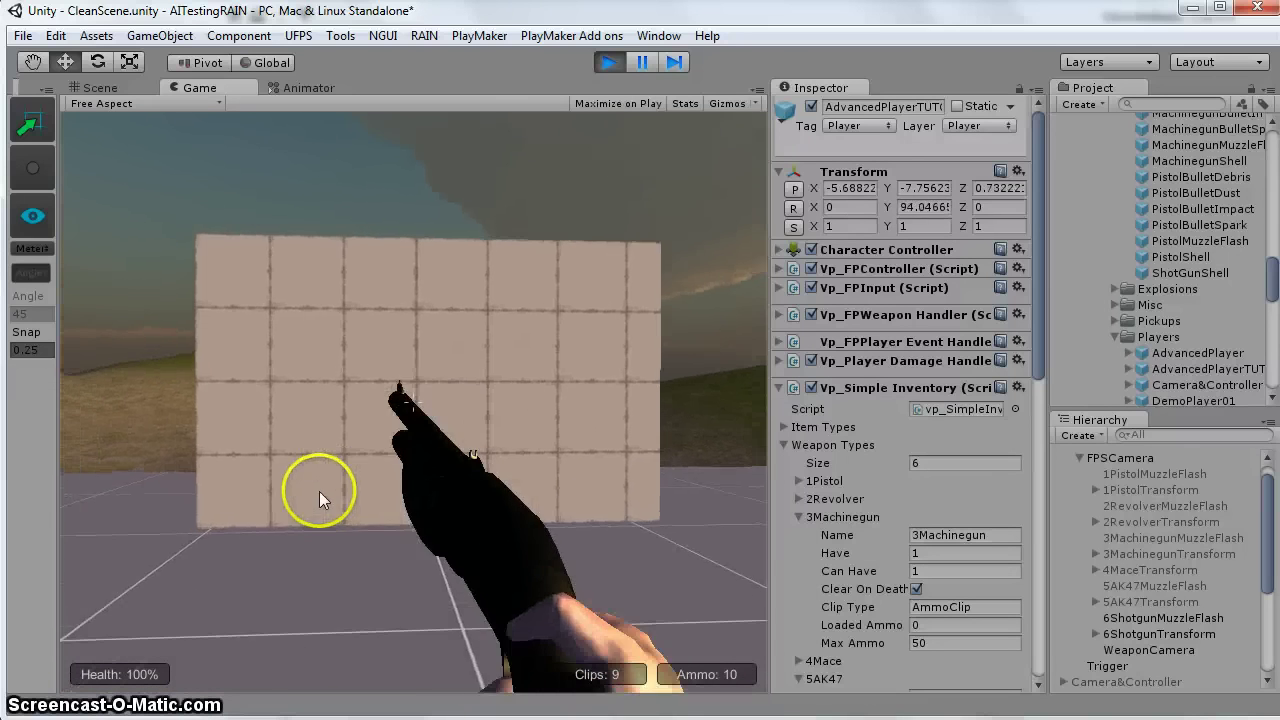
key(w)
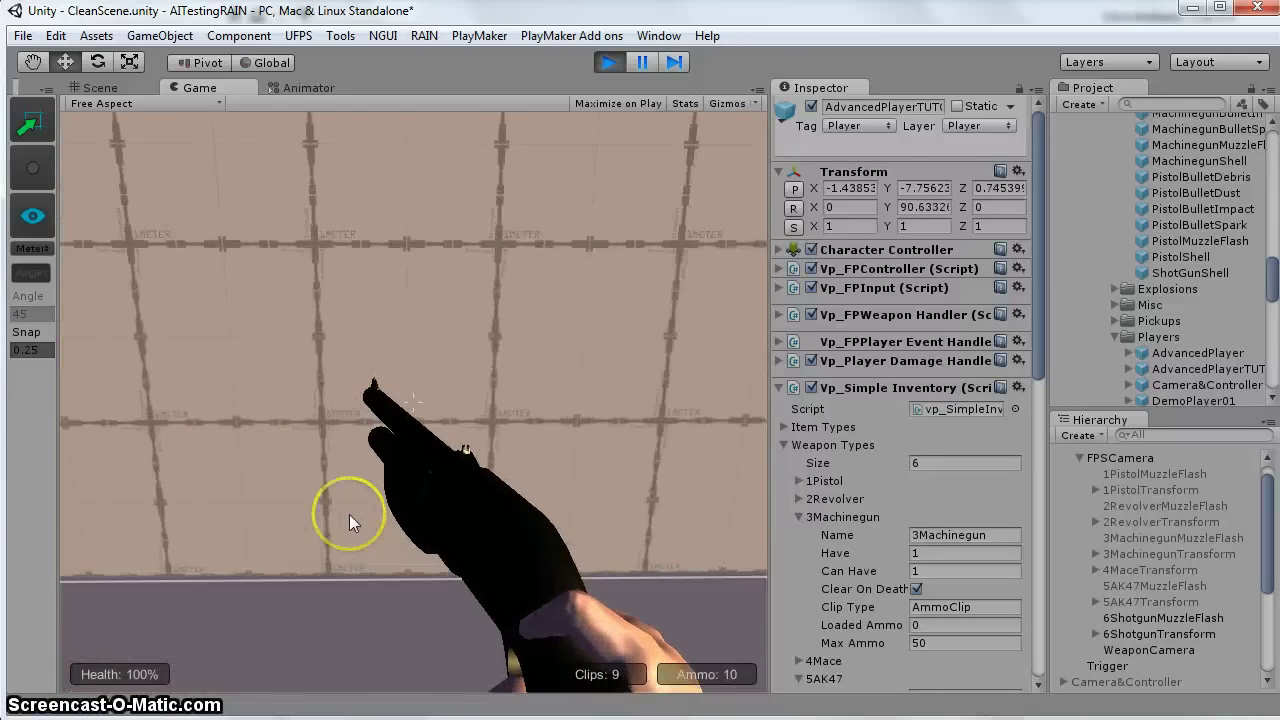
key(s)
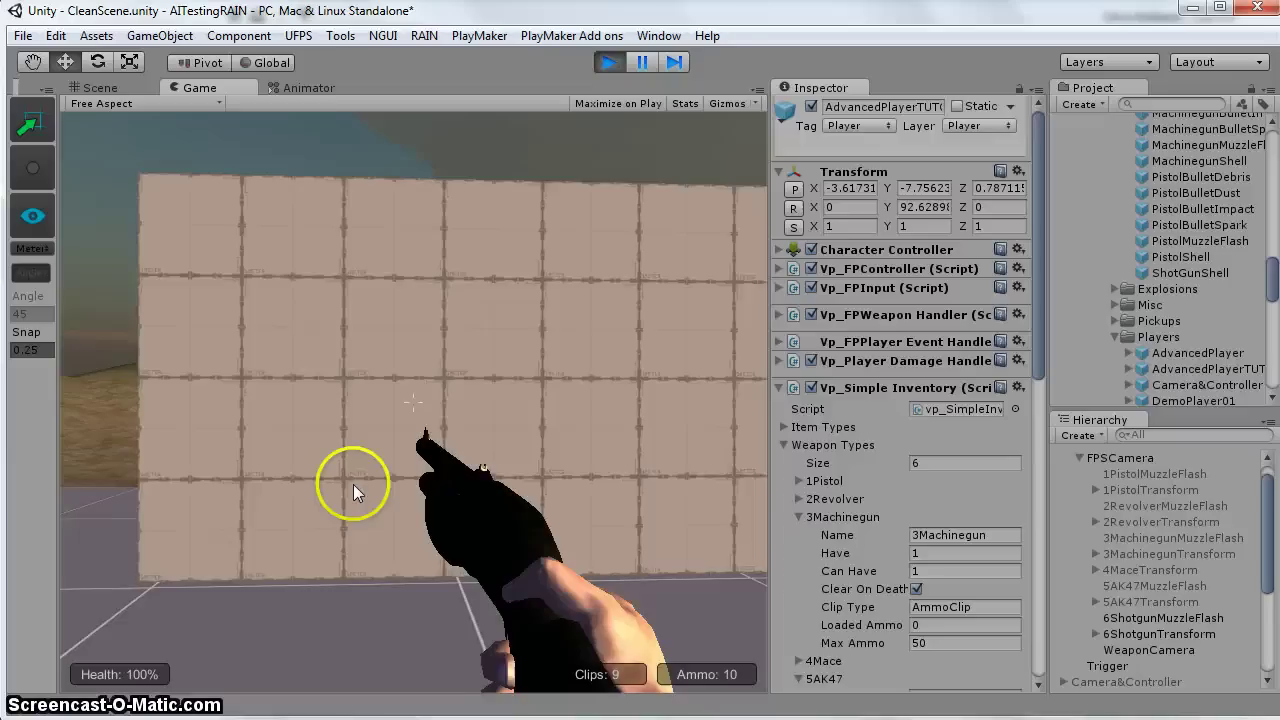
key(s)
key(a)
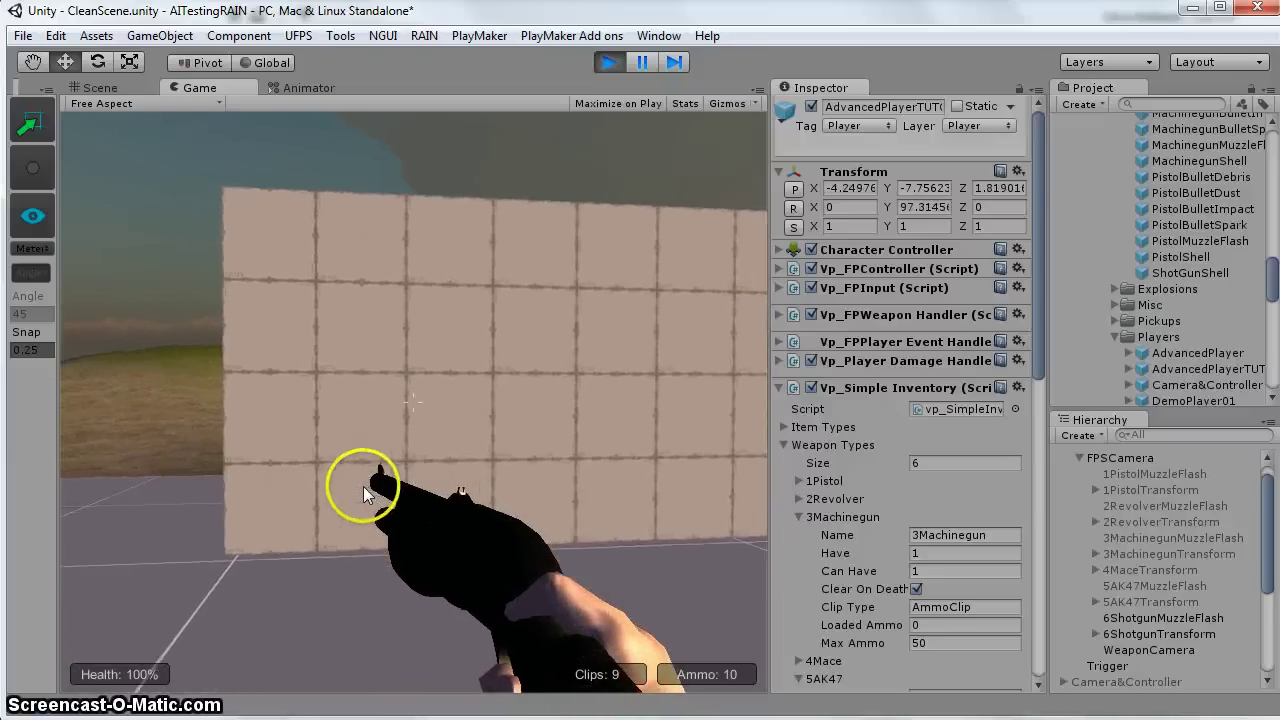
- Fire the shotgun at the wall and walk over to see the ejected red shell
click(363, 486)
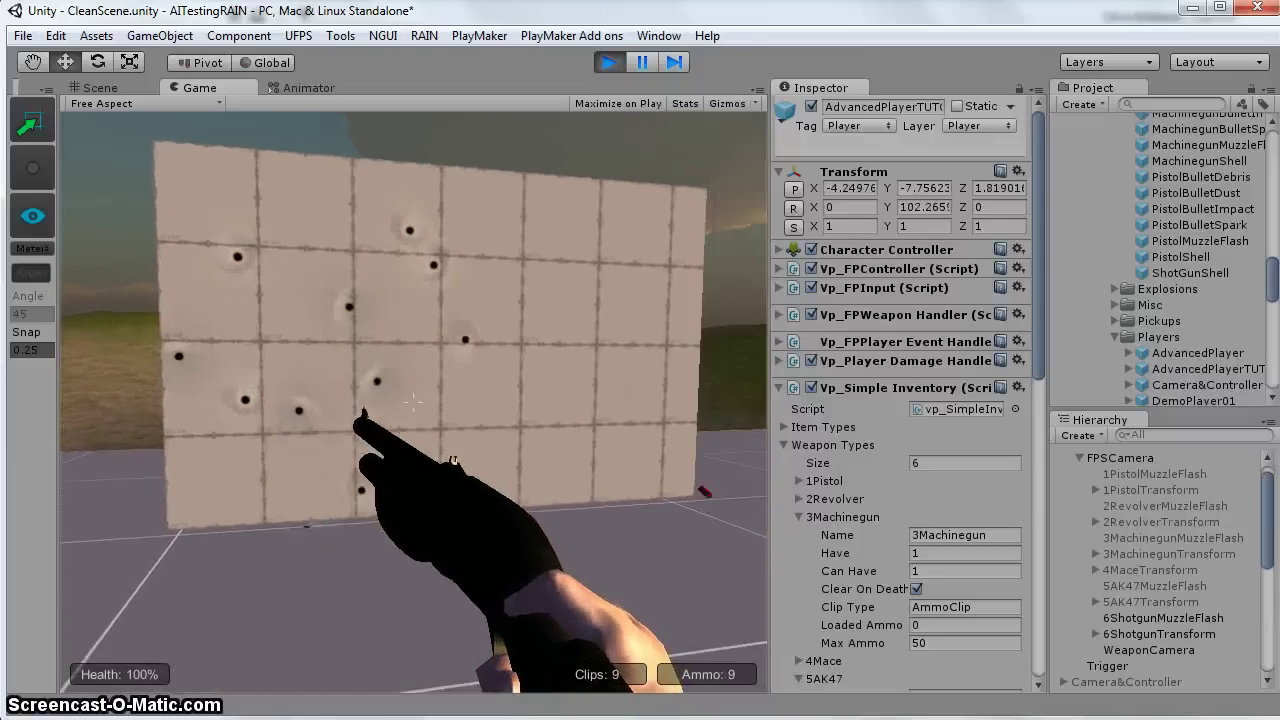
key(w)
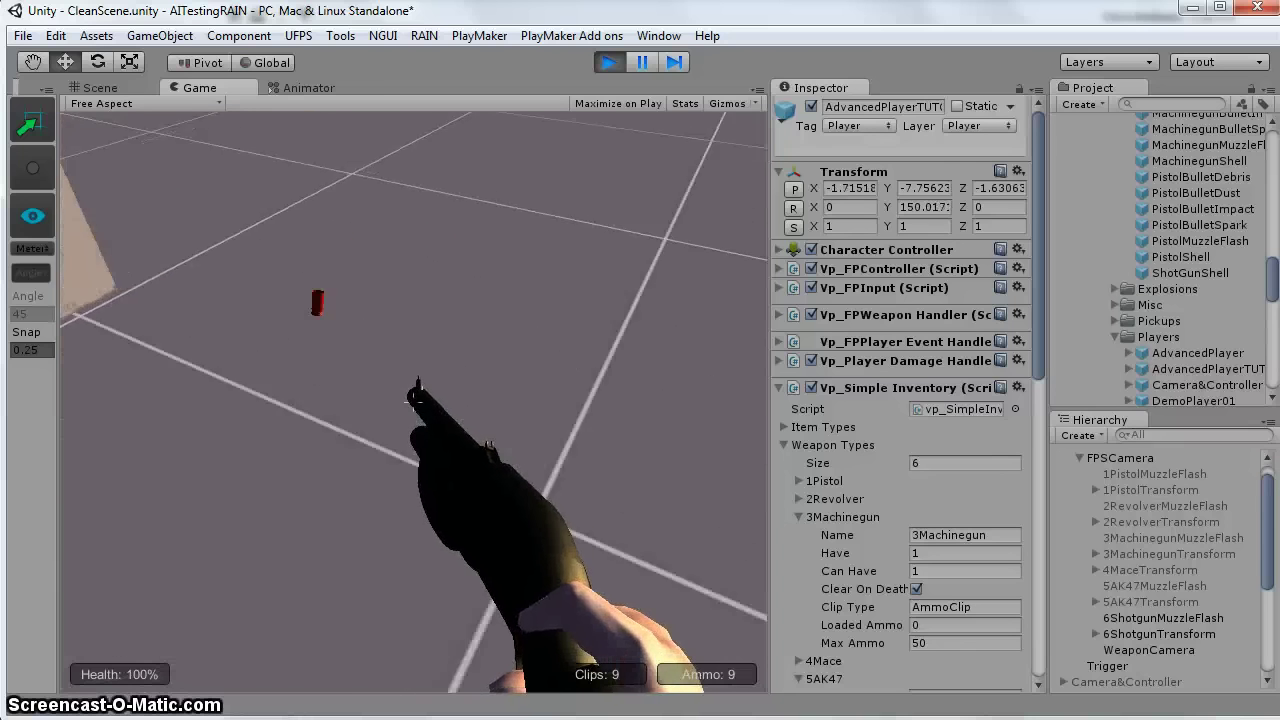
key(w)
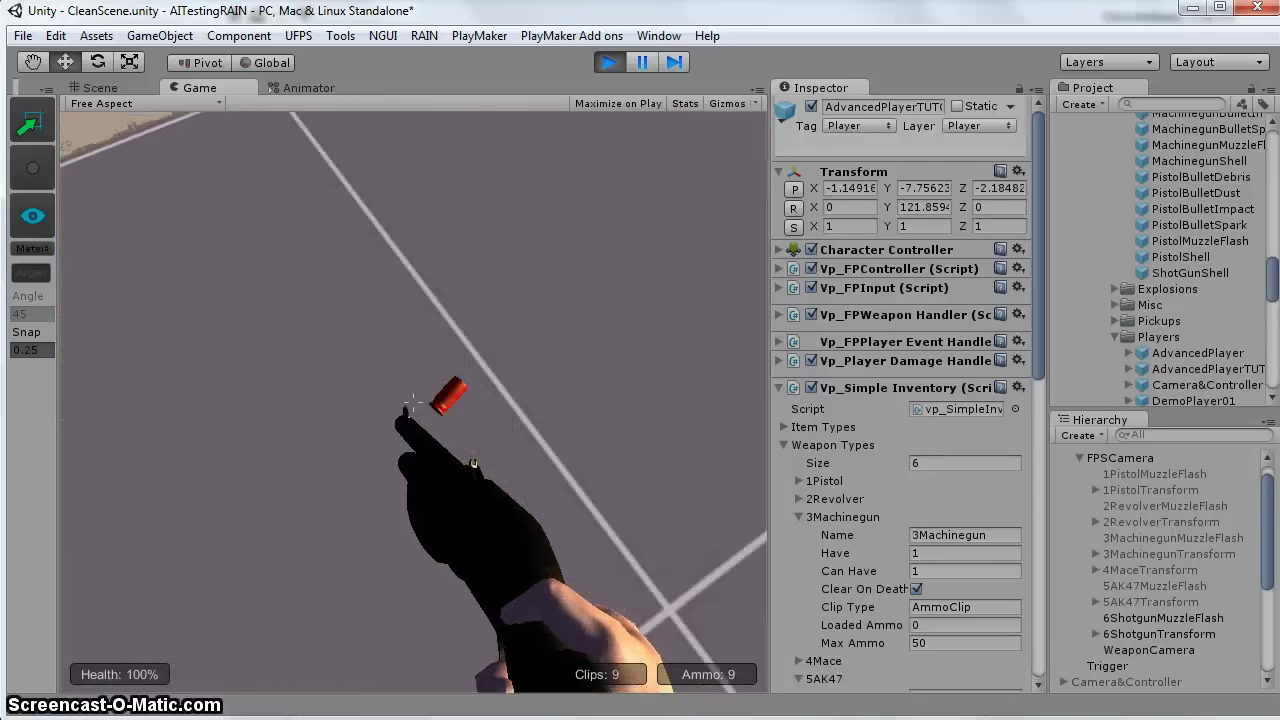
key(s)
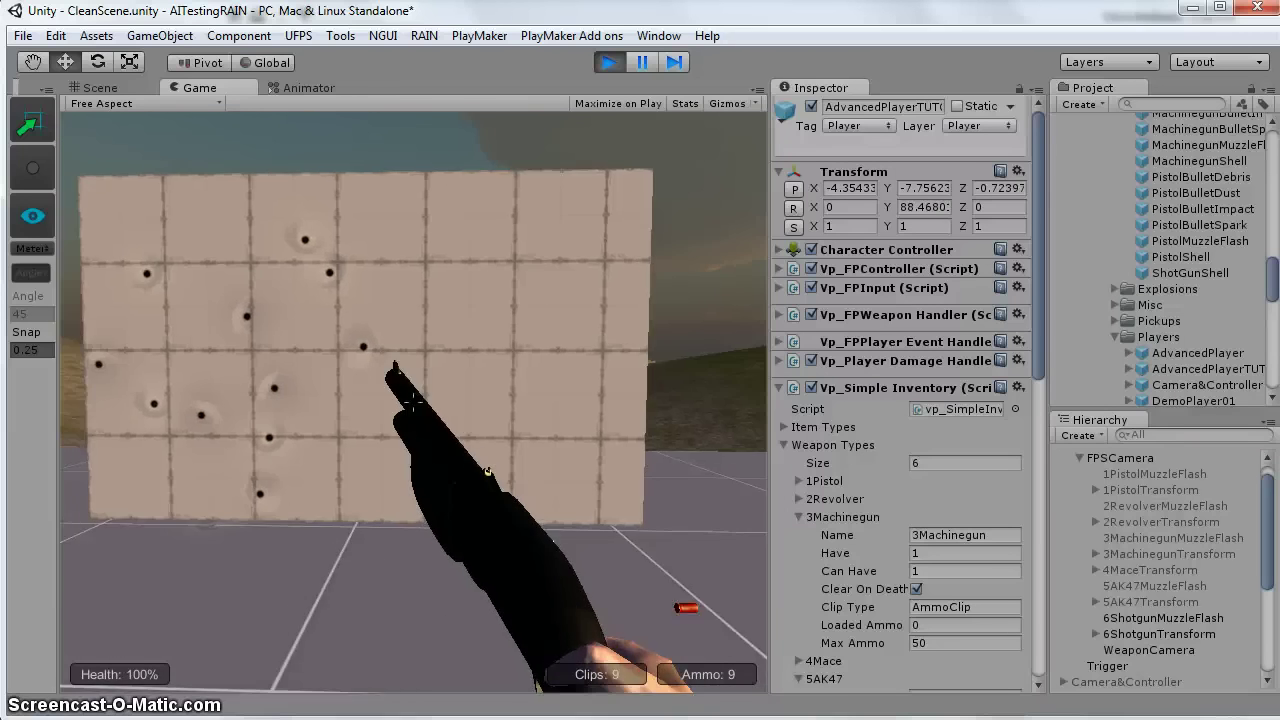
- Aim down the sights and empty the rest of the shotgun's clip into the wall
right_click(412, 400)
key(d)
right_click(412, 400)
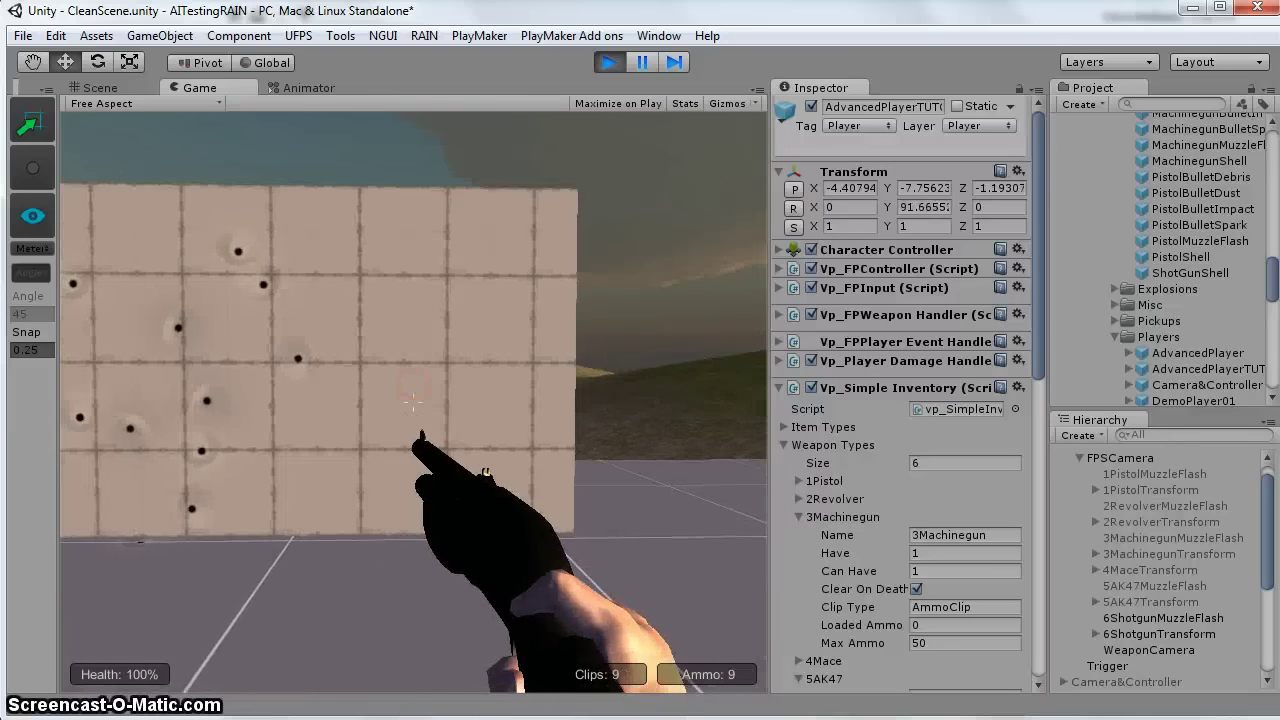
right_click(412, 400)
right_click(413, 400)
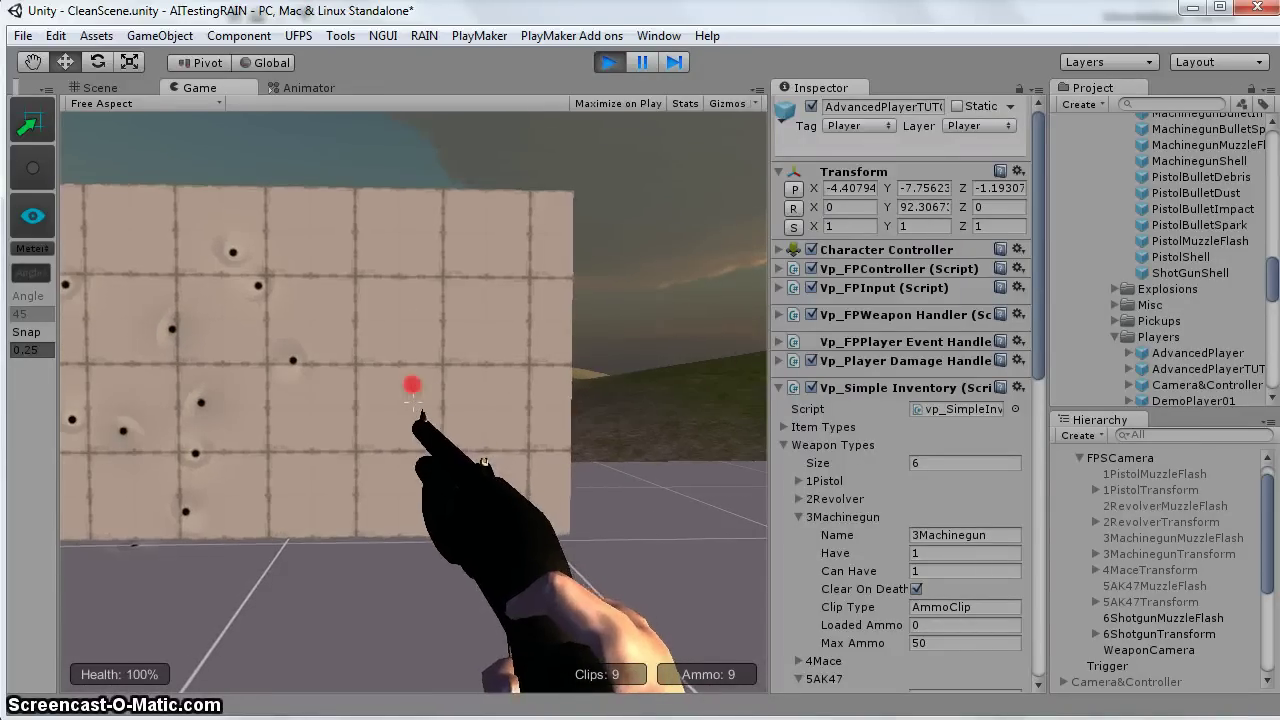
right_click(412, 400)
click(412, 400)
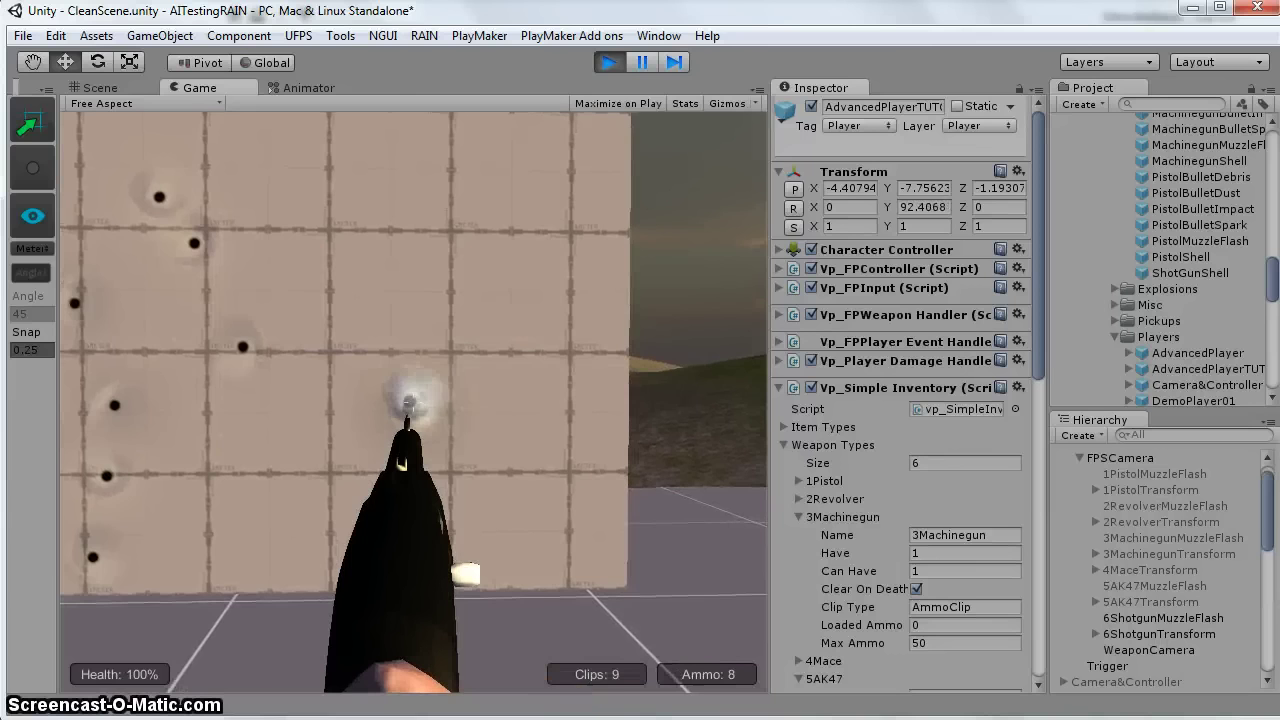
key(s)
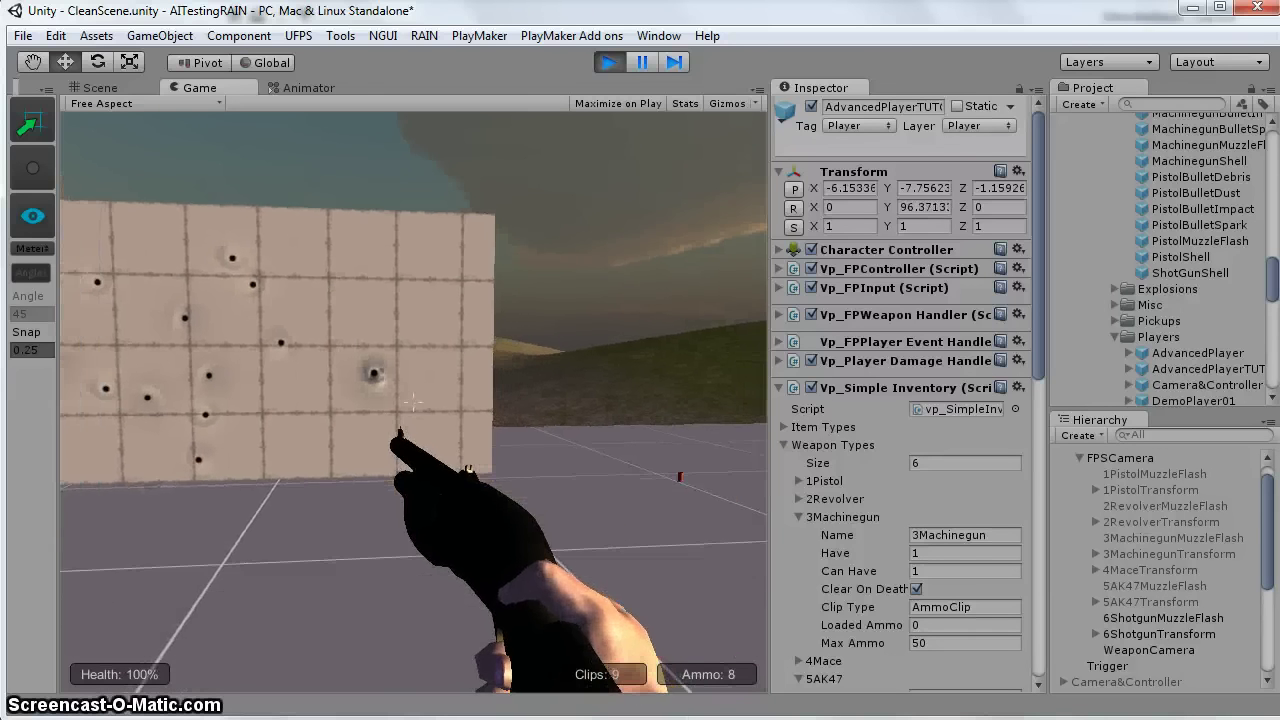
click(412, 400)
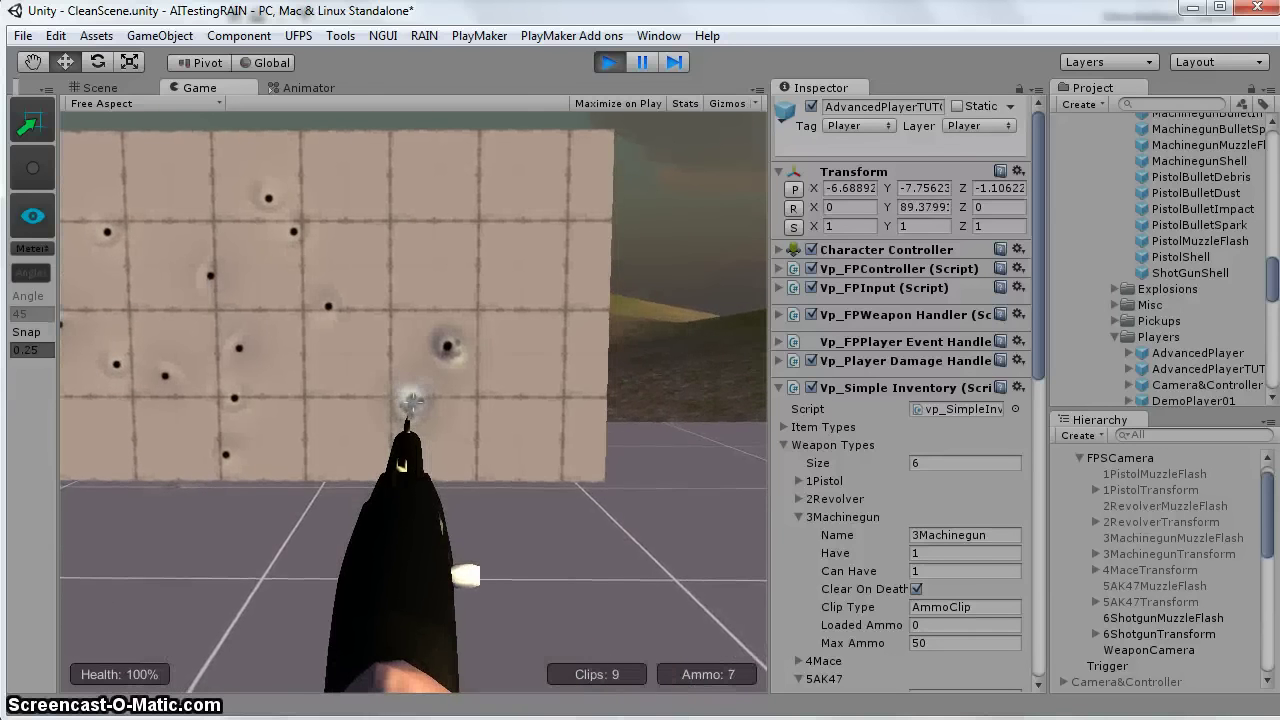
right_click(412, 400)
click(412, 400)
key(w)
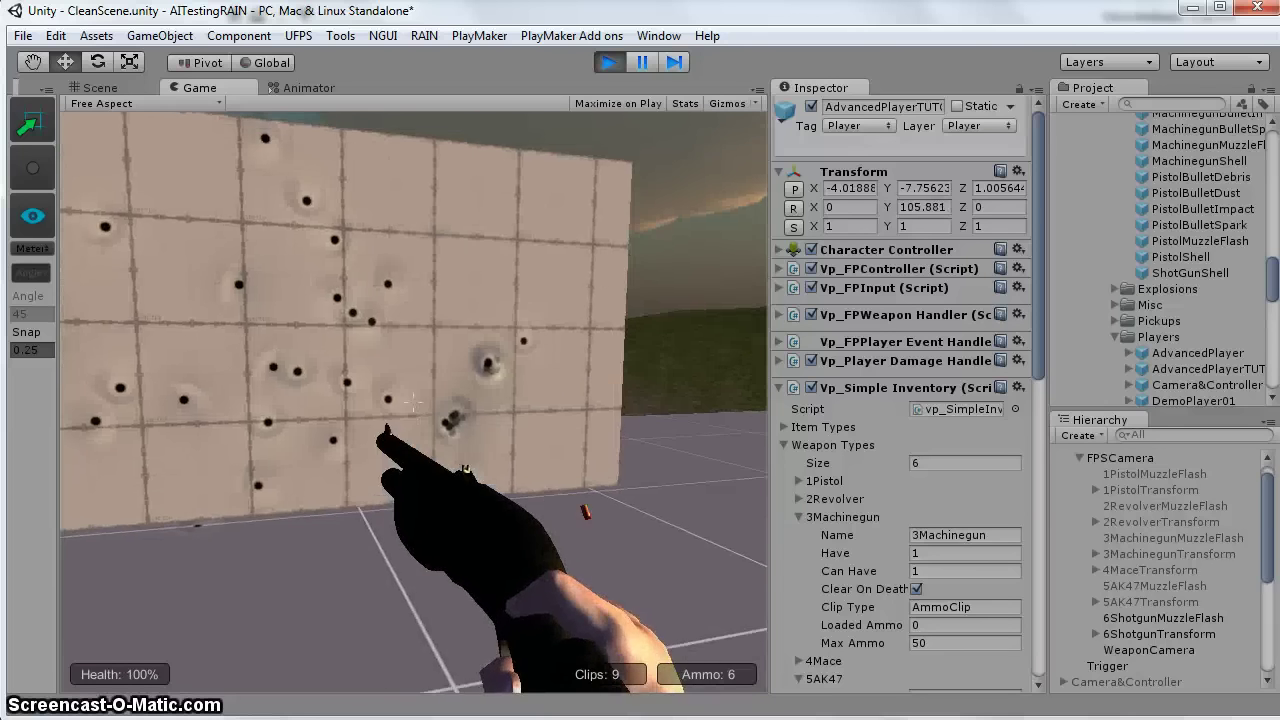
click(412, 392)
click(412, 392)
click(412, 388)
click(412, 384)
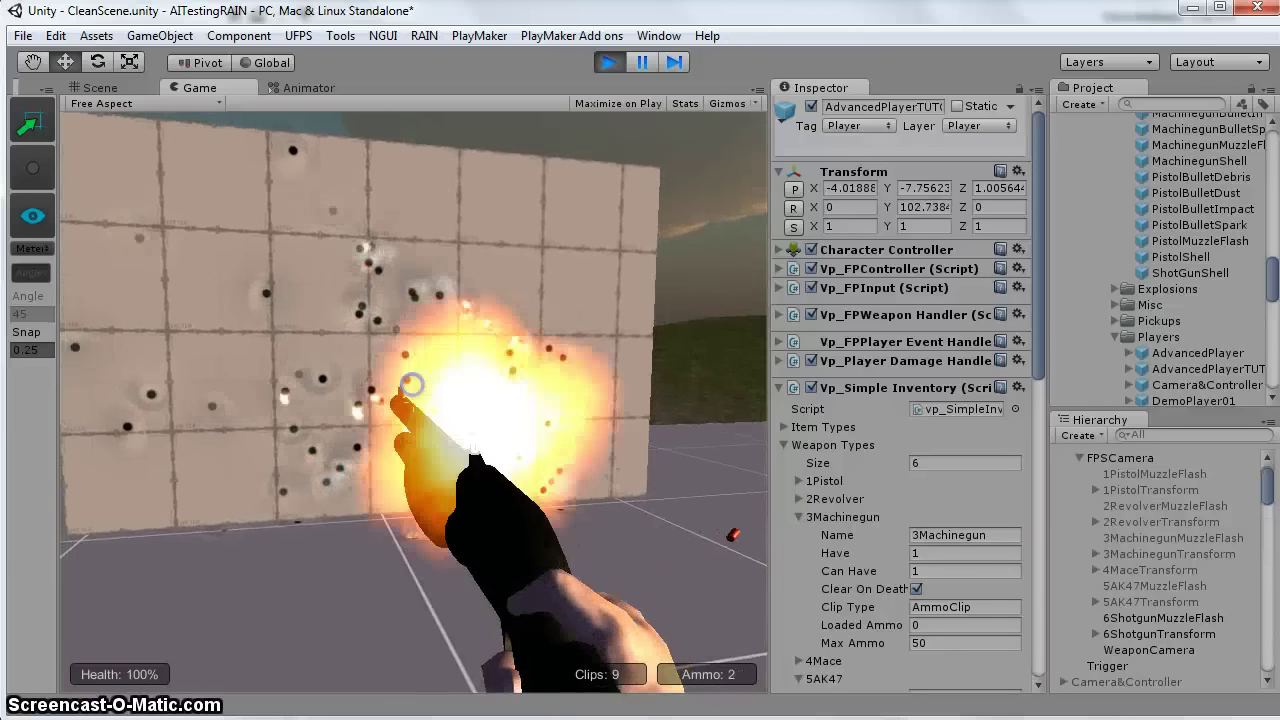
click(412, 384)
click(412, 390)
- Switch to the pistol and fire a string of shots at the wall and floor
key(w)
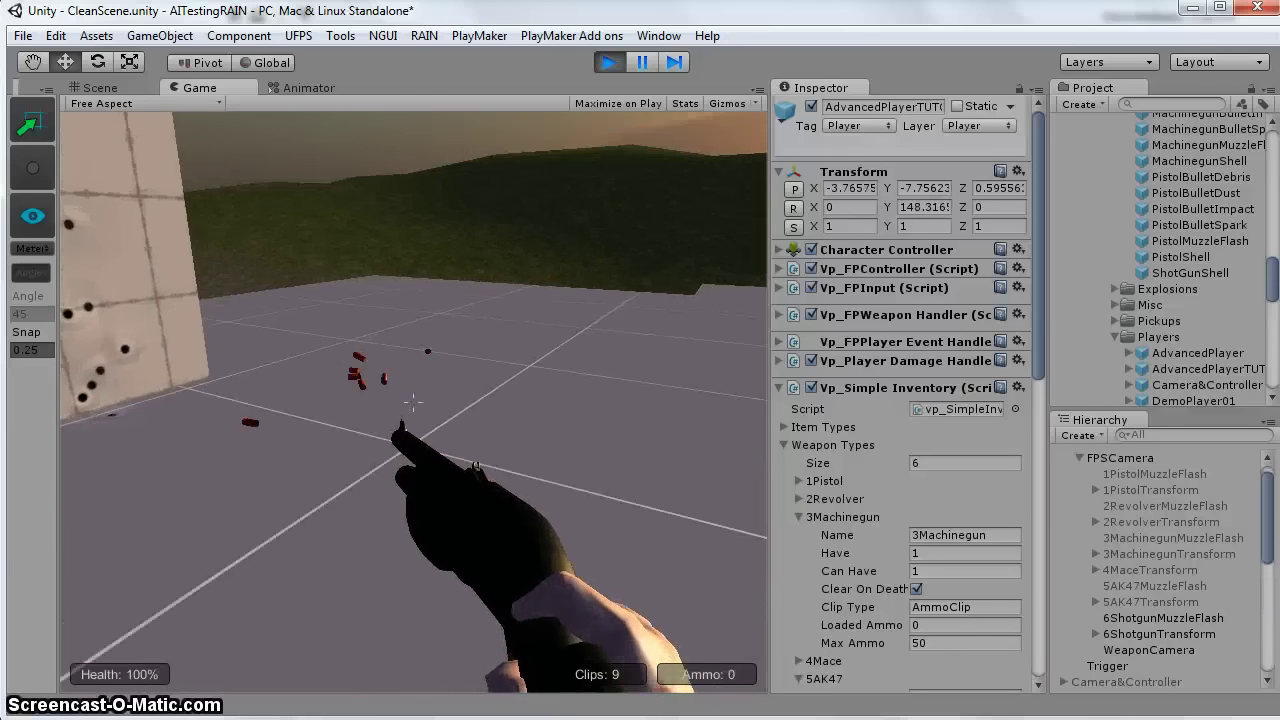
key(w)
key(1)
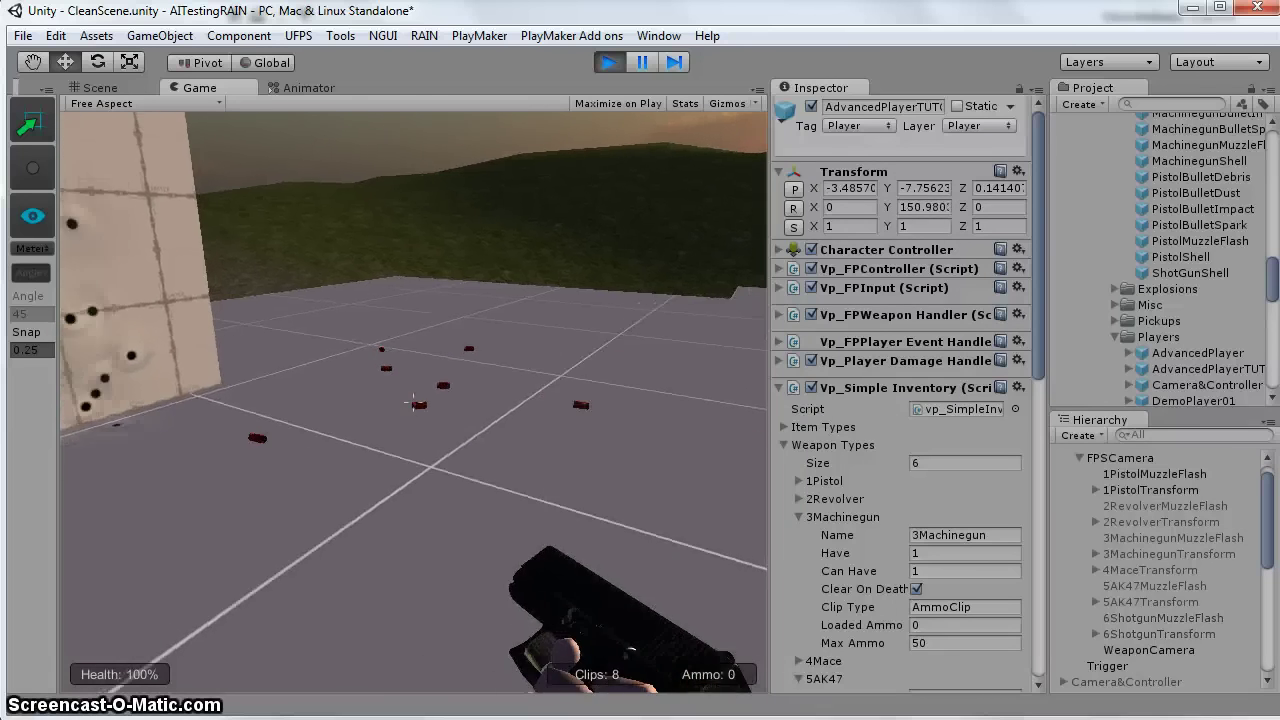
click(412, 384)
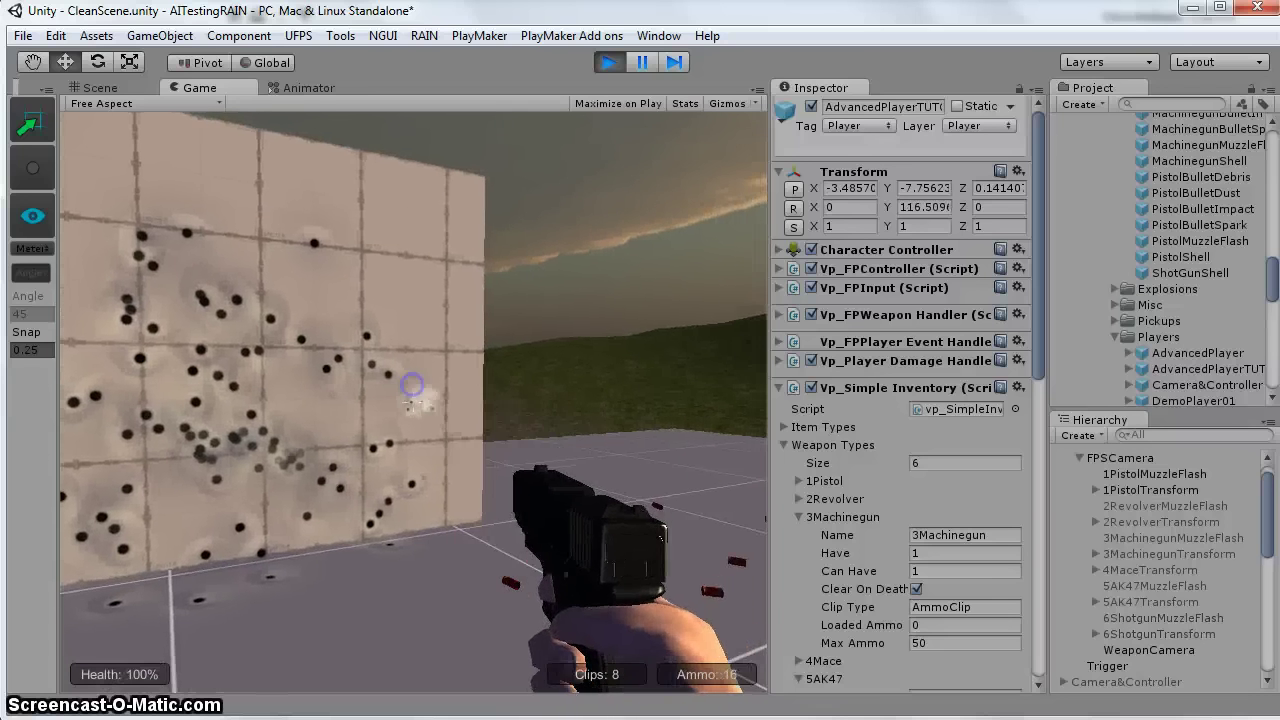
click(412, 386)
key(w)
click(412, 390)
click(413, 402)
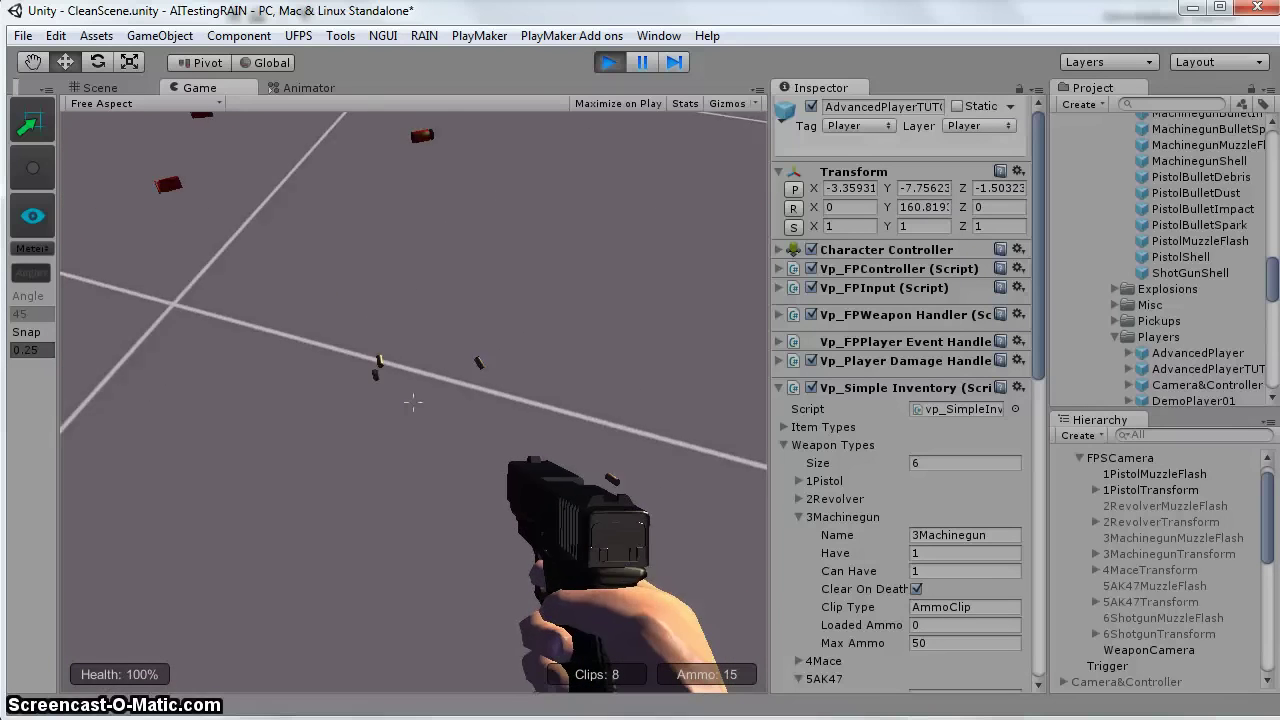
click(412, 395)
click(412, 397)
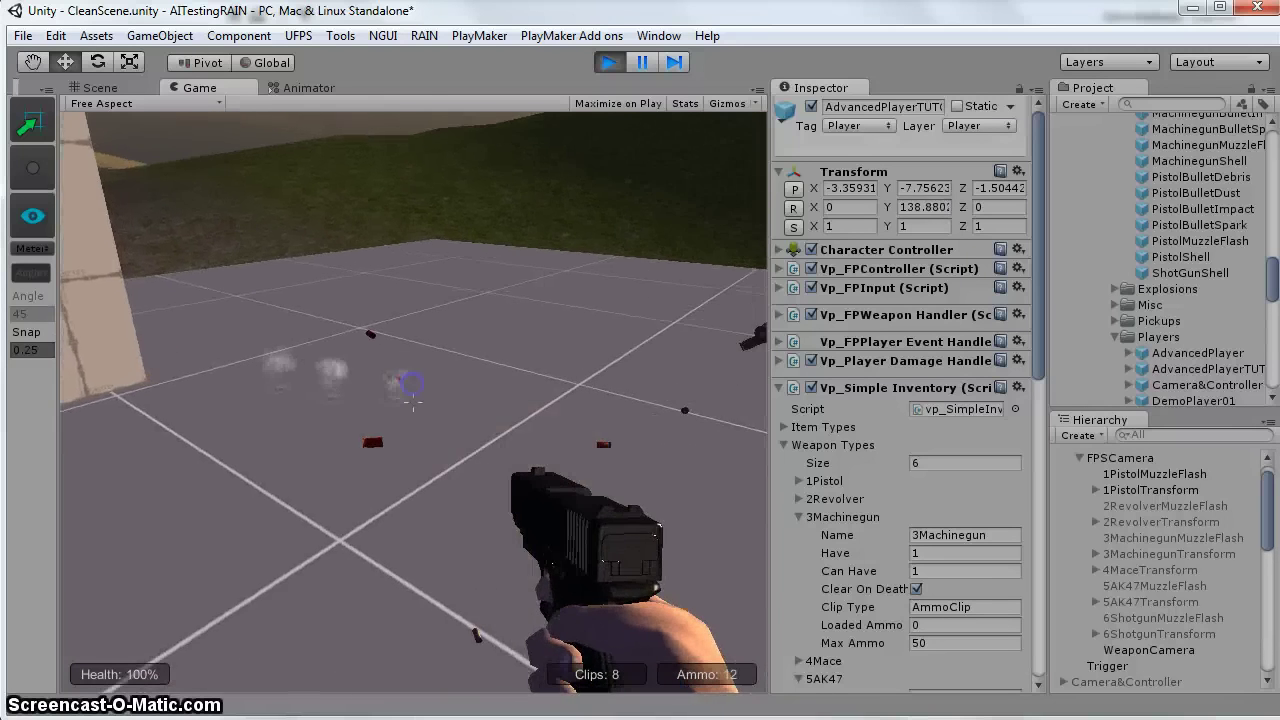
click(413, 400)
click(413, 402)
- Cycle through the machine gun and revolver, aim the revolver, then return to the shotgun
key(3)
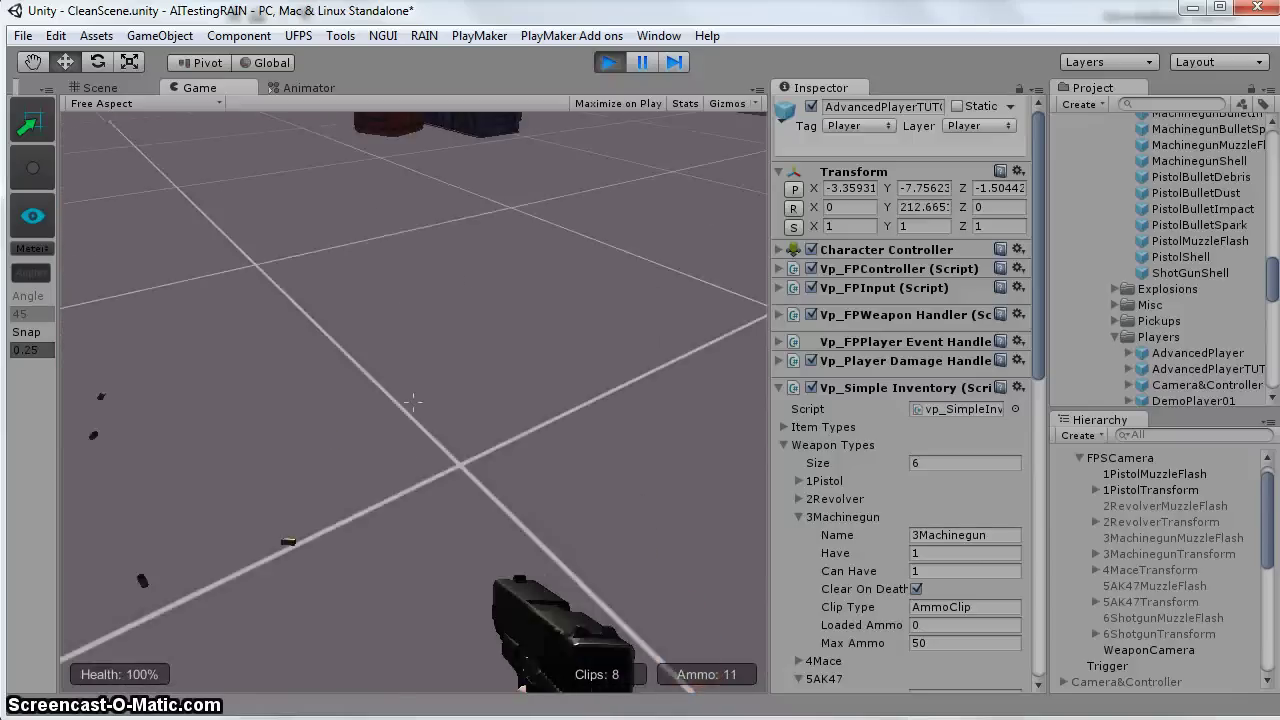
key(2)
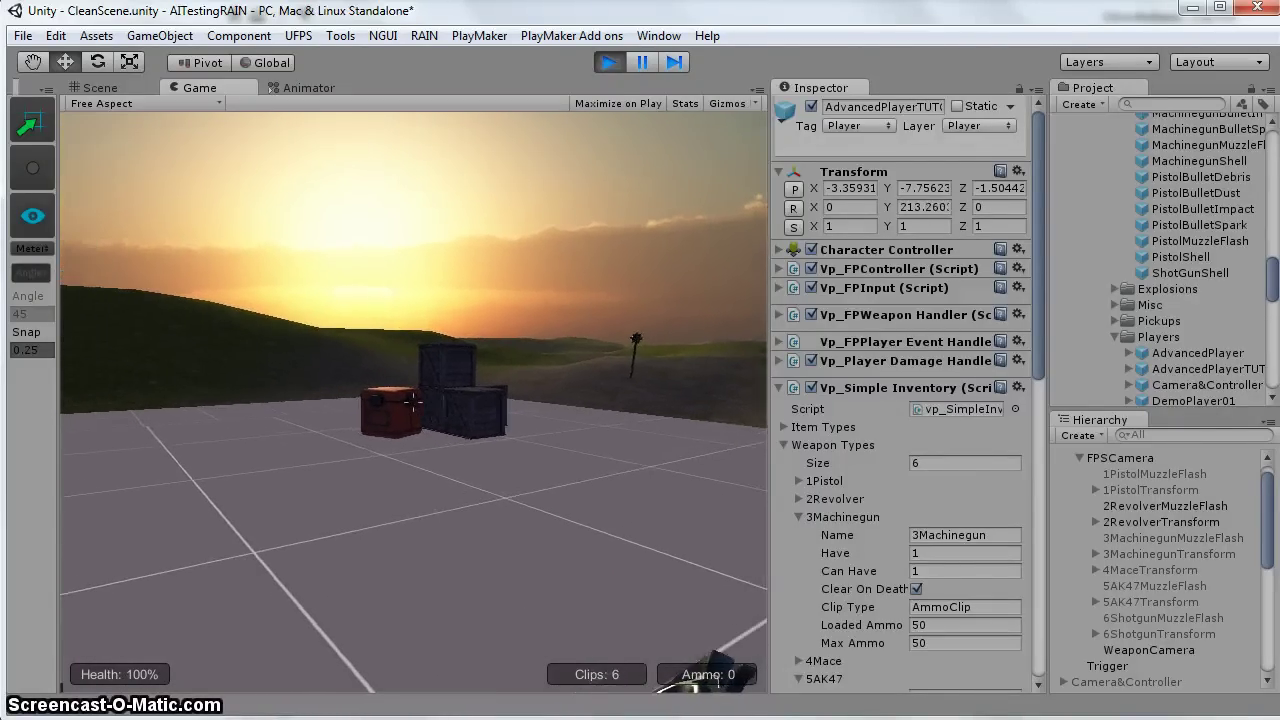
right_click(412, 400)
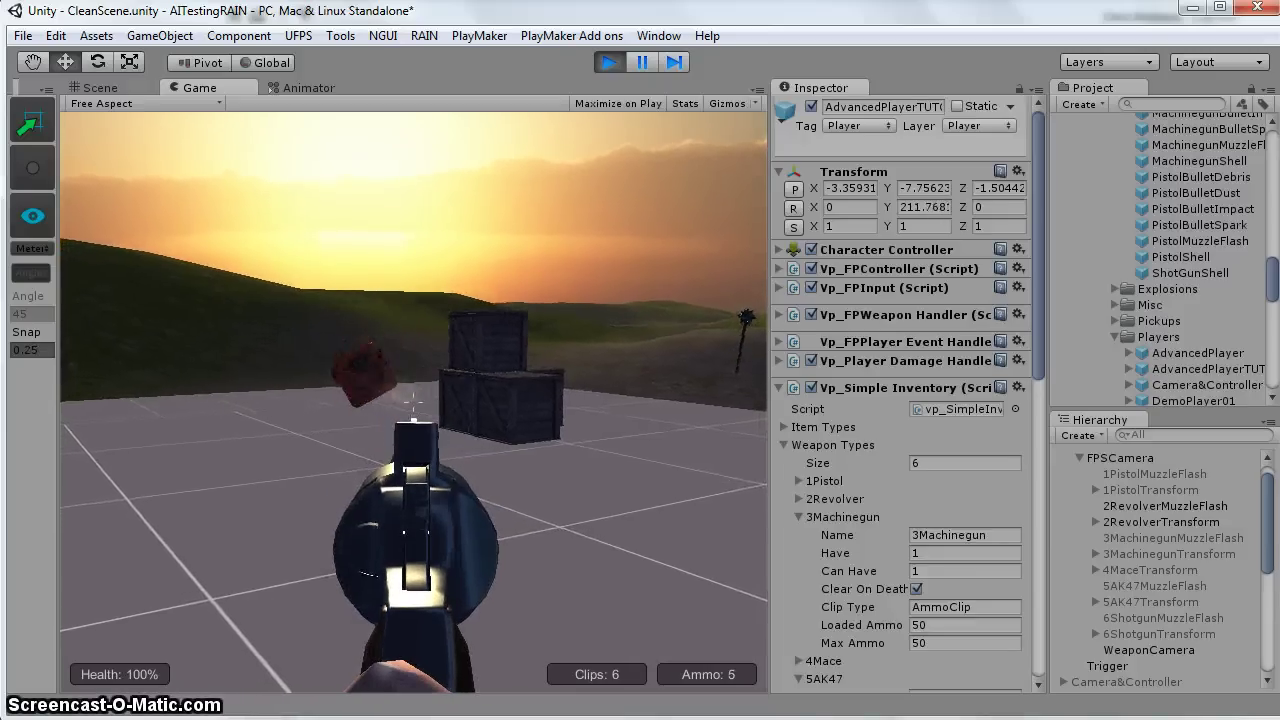
right_click(412, 400)
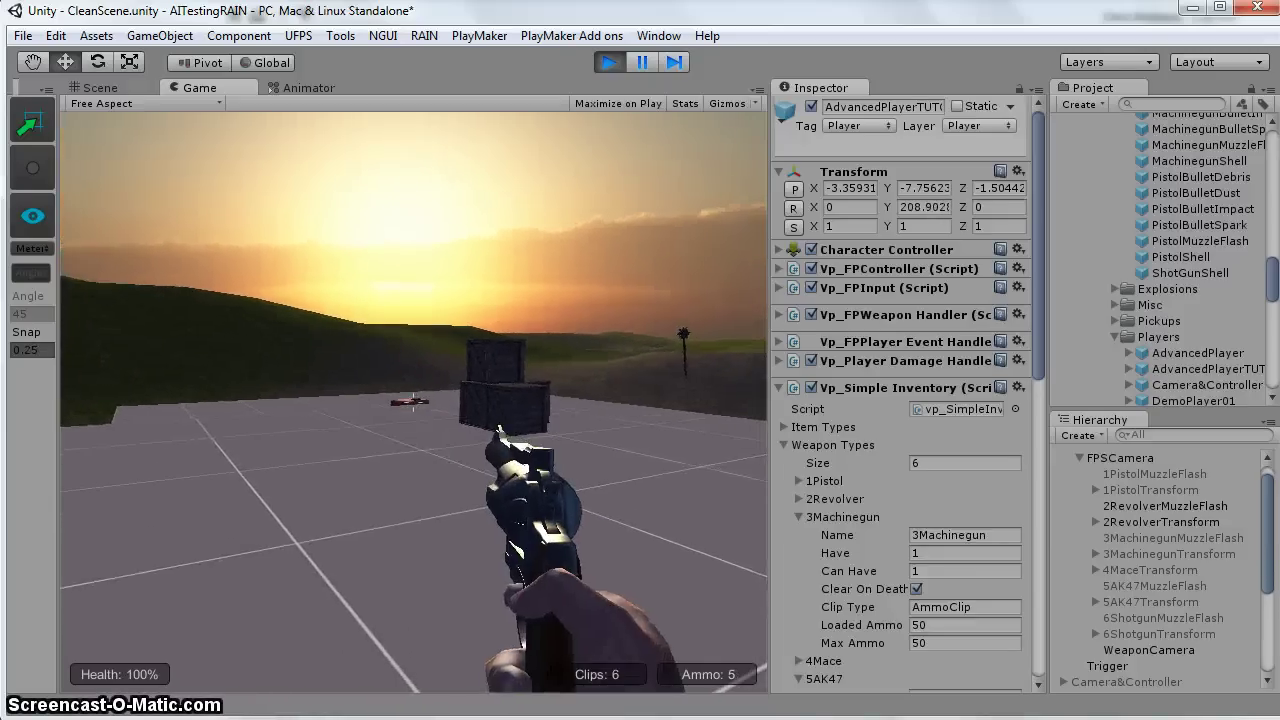
key(a)
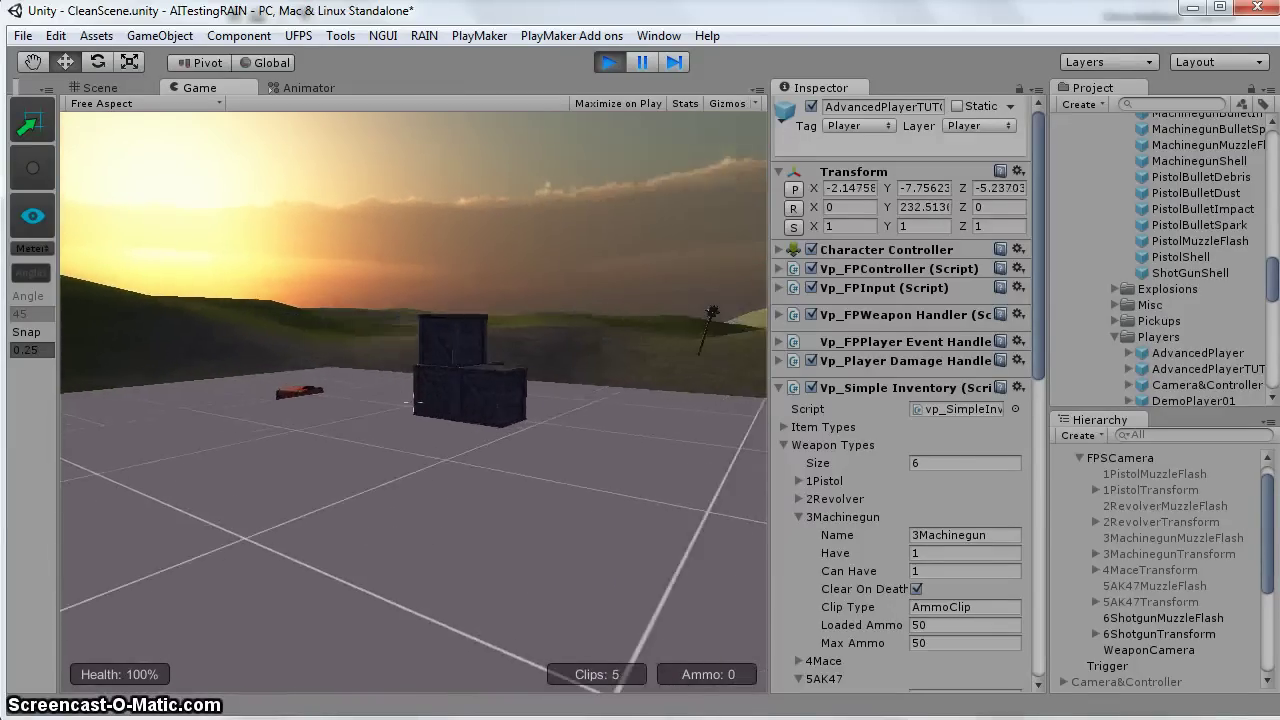
key(w)
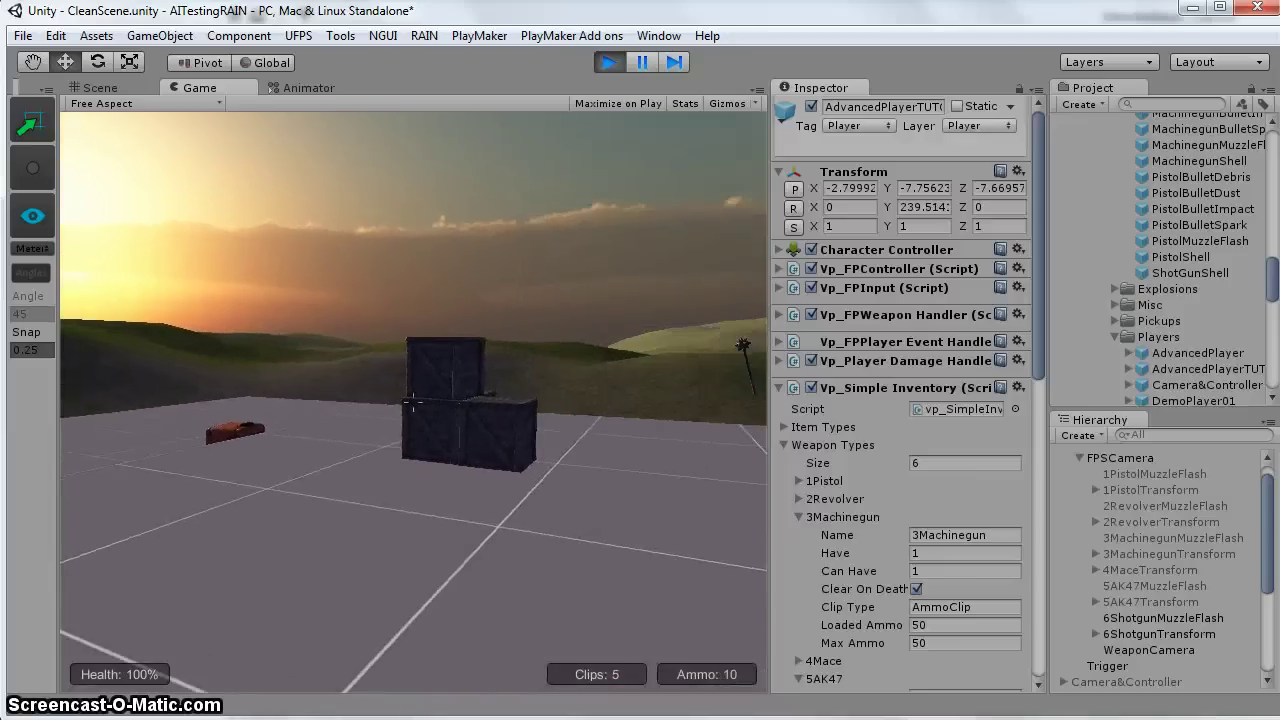
key(6)
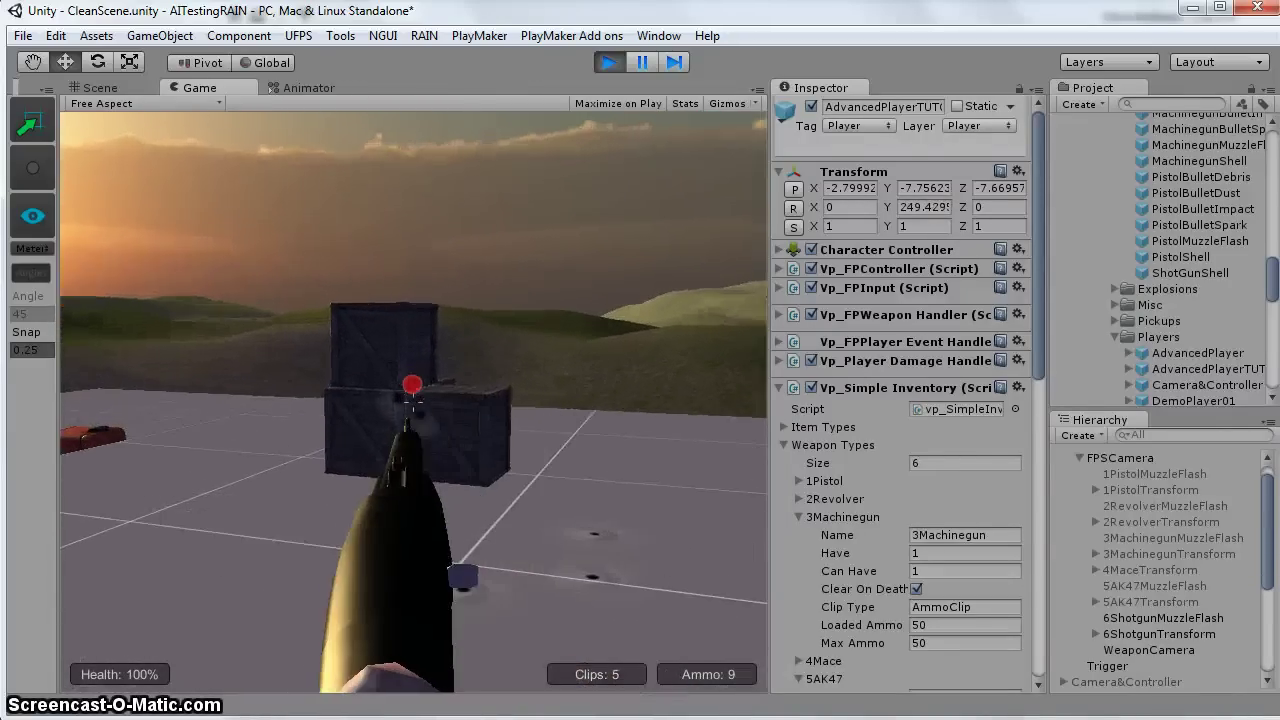
- Blast the crates and the blue wall with the shotgun until its loaded rounds run out
click(412, 398)
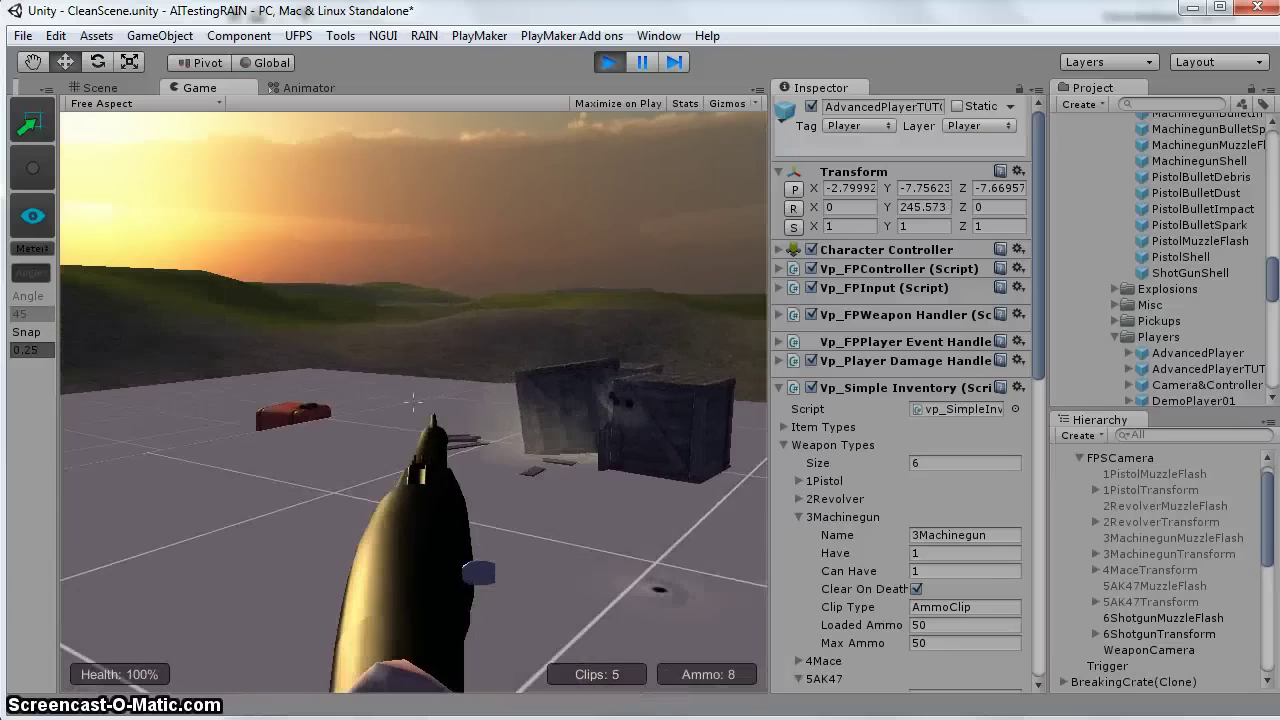
click(412, 400)
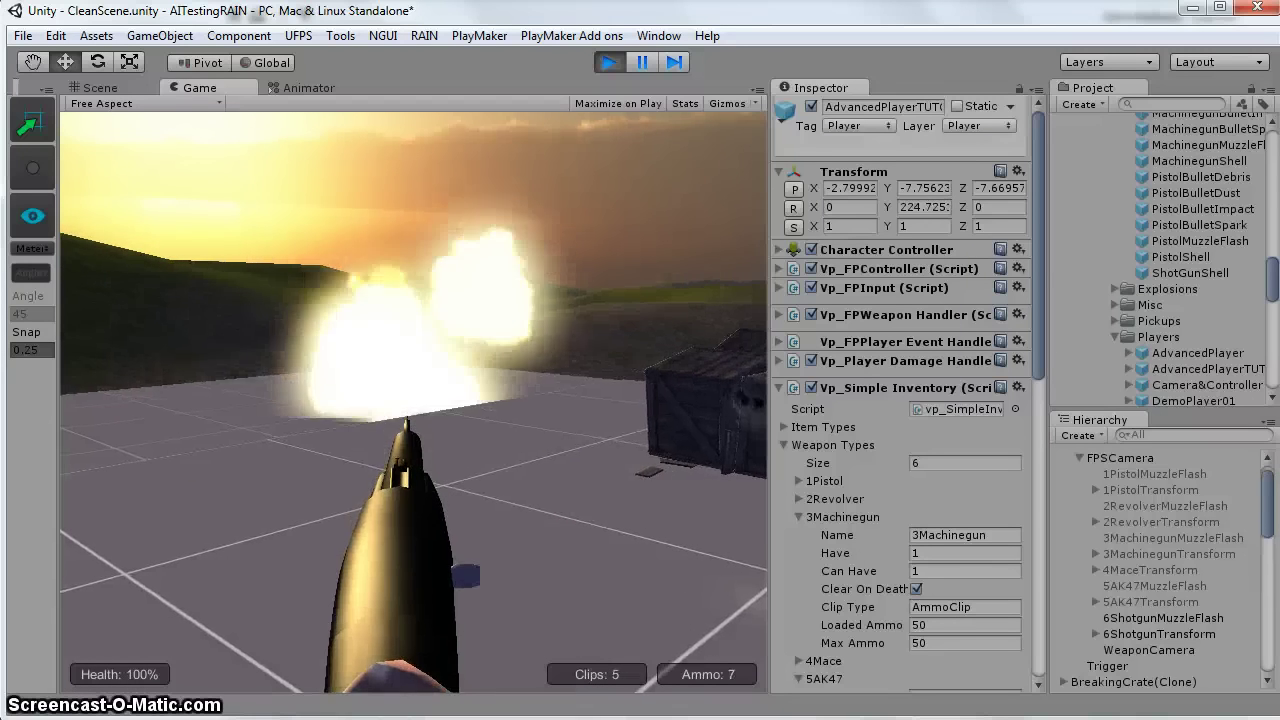
click(412, 399)
click(412, 399)
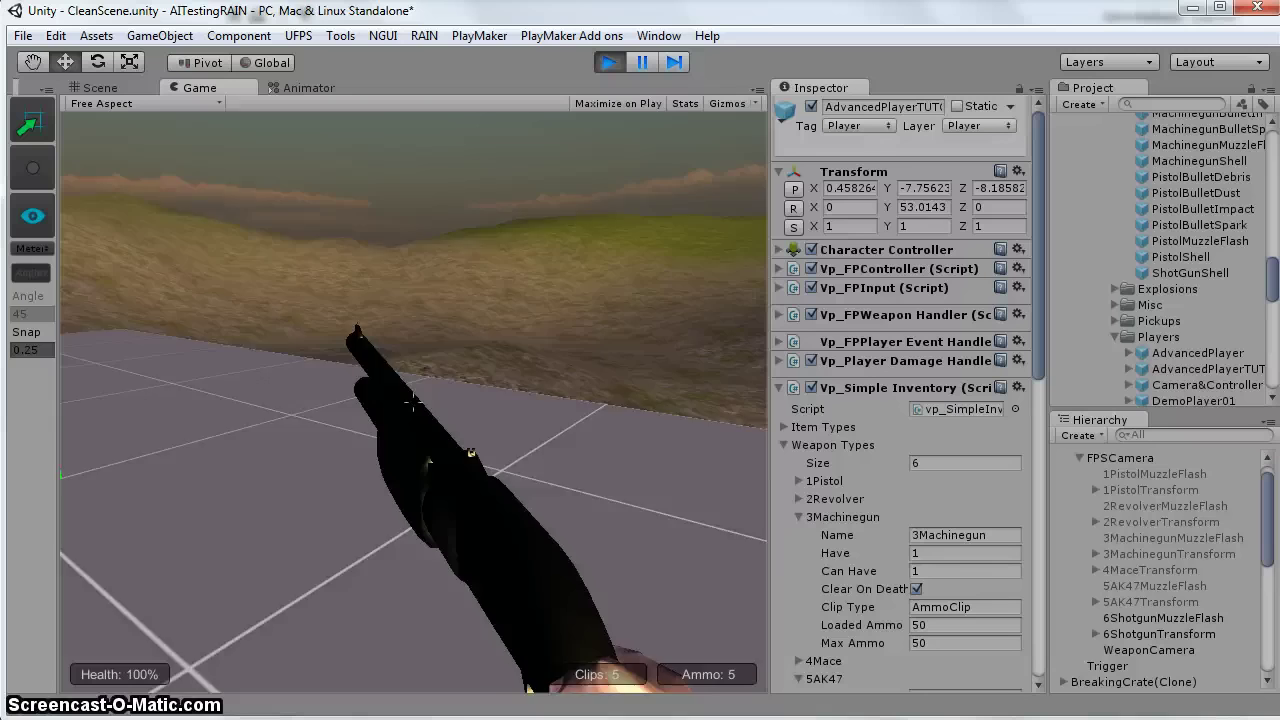
click(412, 400)
click(412, 400)
click(412, 400)
click(412, 400)
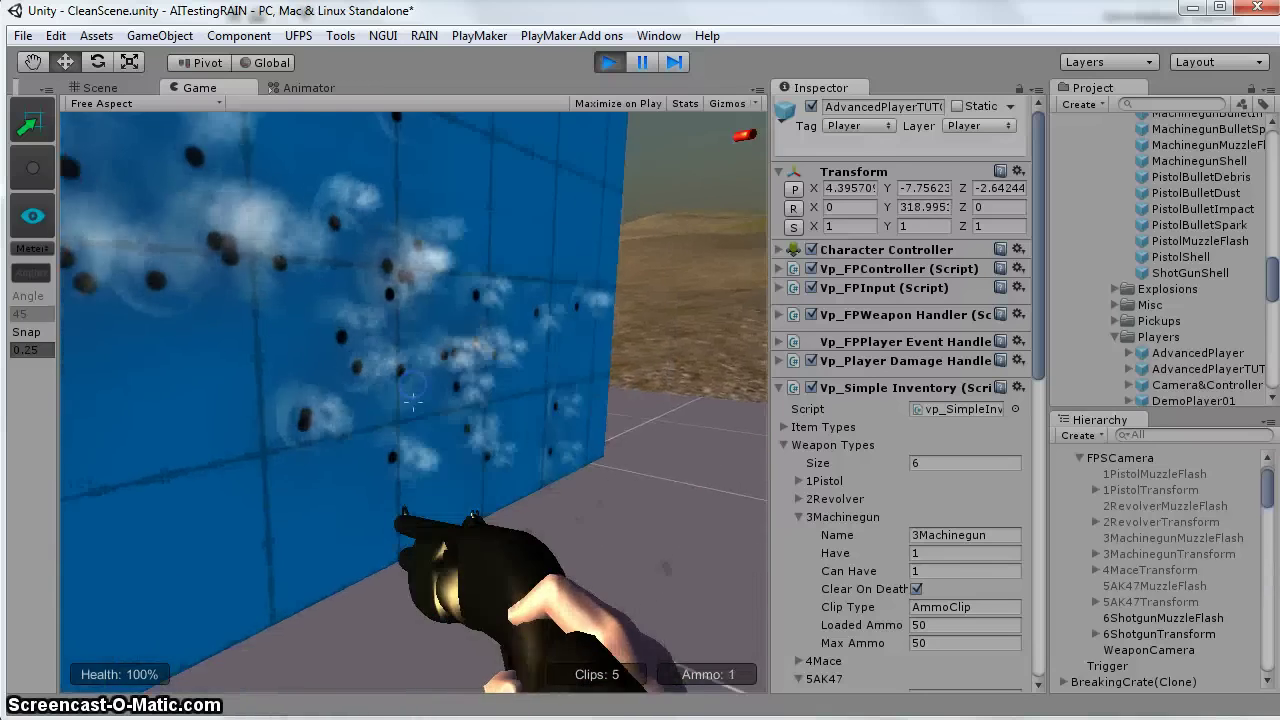
click(412, 400)
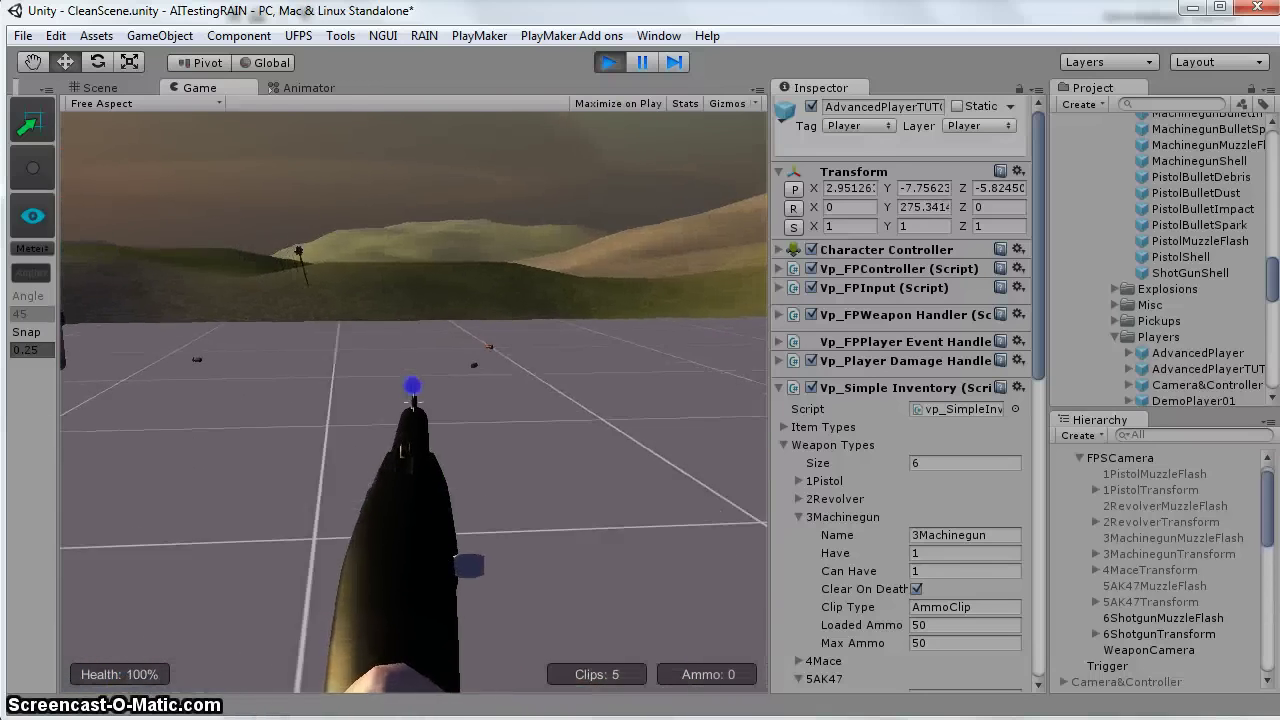
key(6)
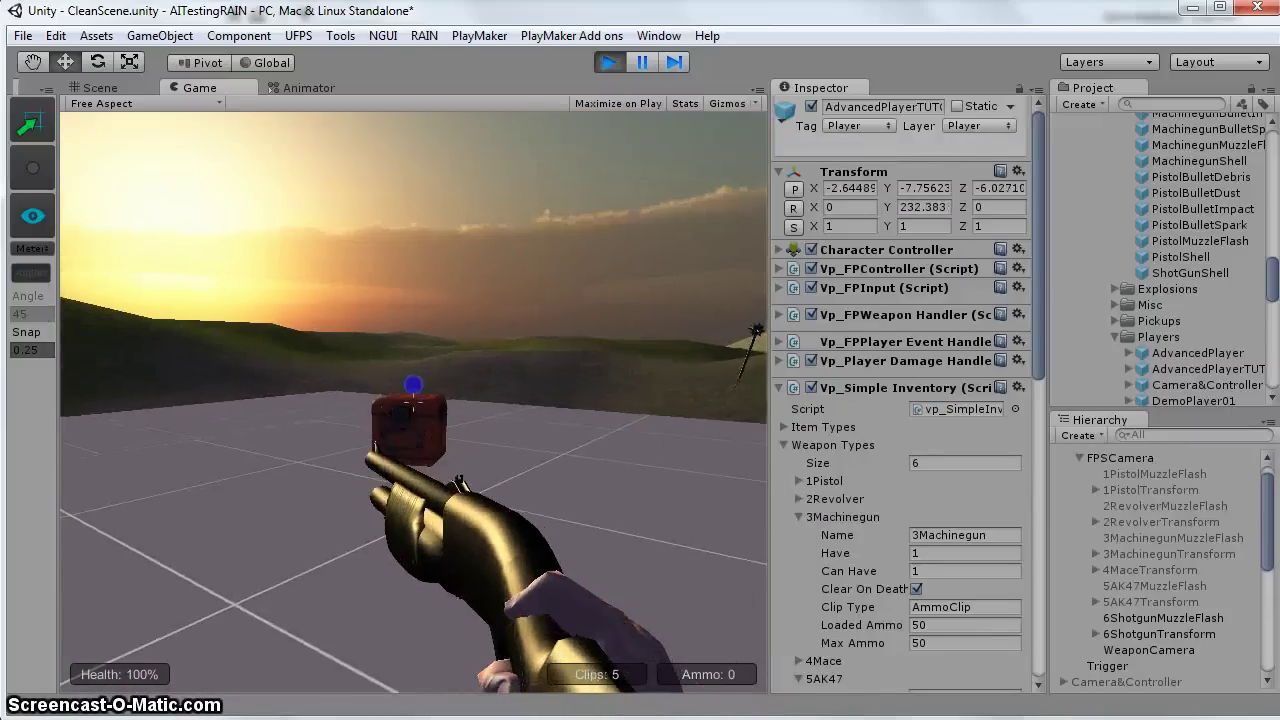
- Switch to the spiked mace, then back to the shotgun and reload it to 10 rounds
key(4)
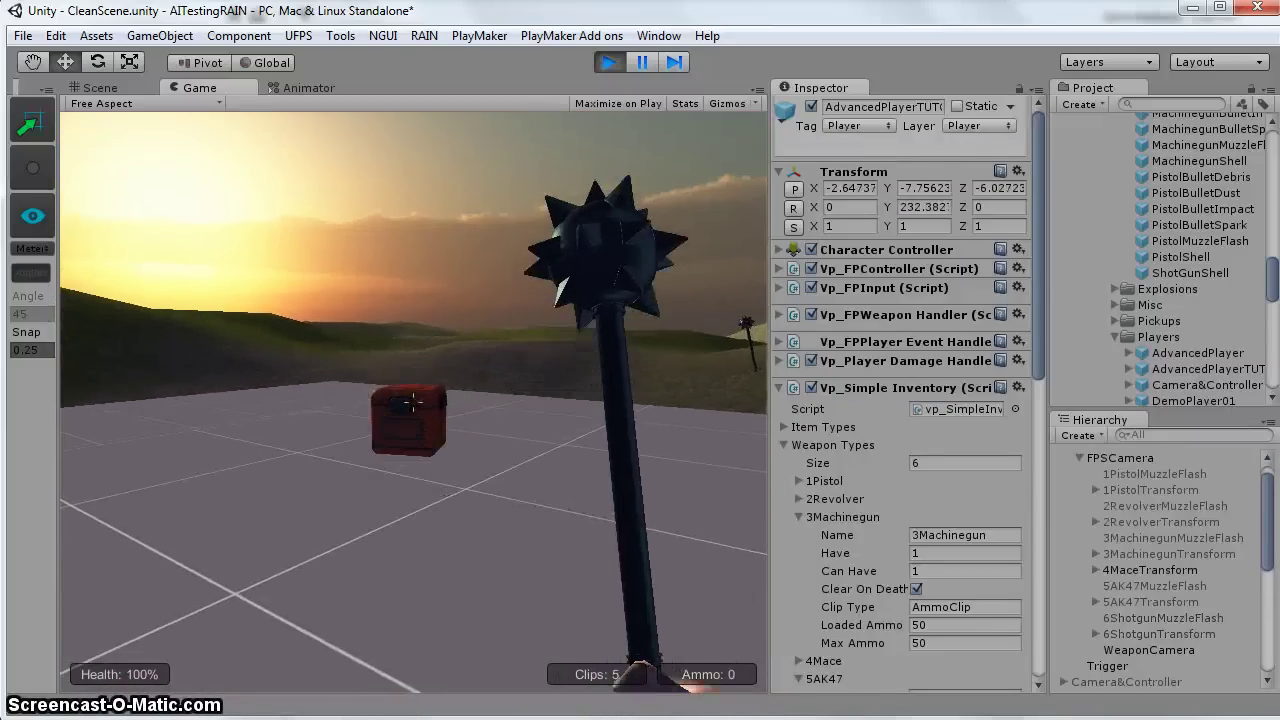
key(6)
key(r)
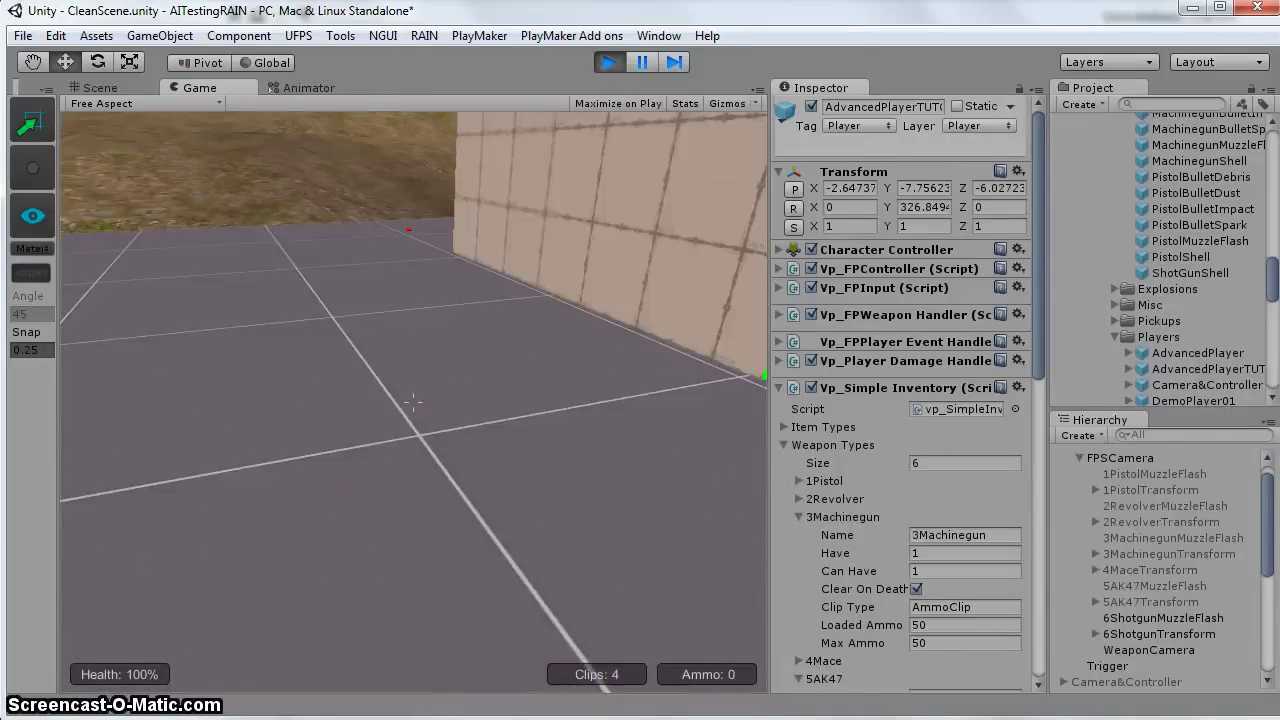
- Release mouse-look and stop Play mode to return to the editor
key(Escape)
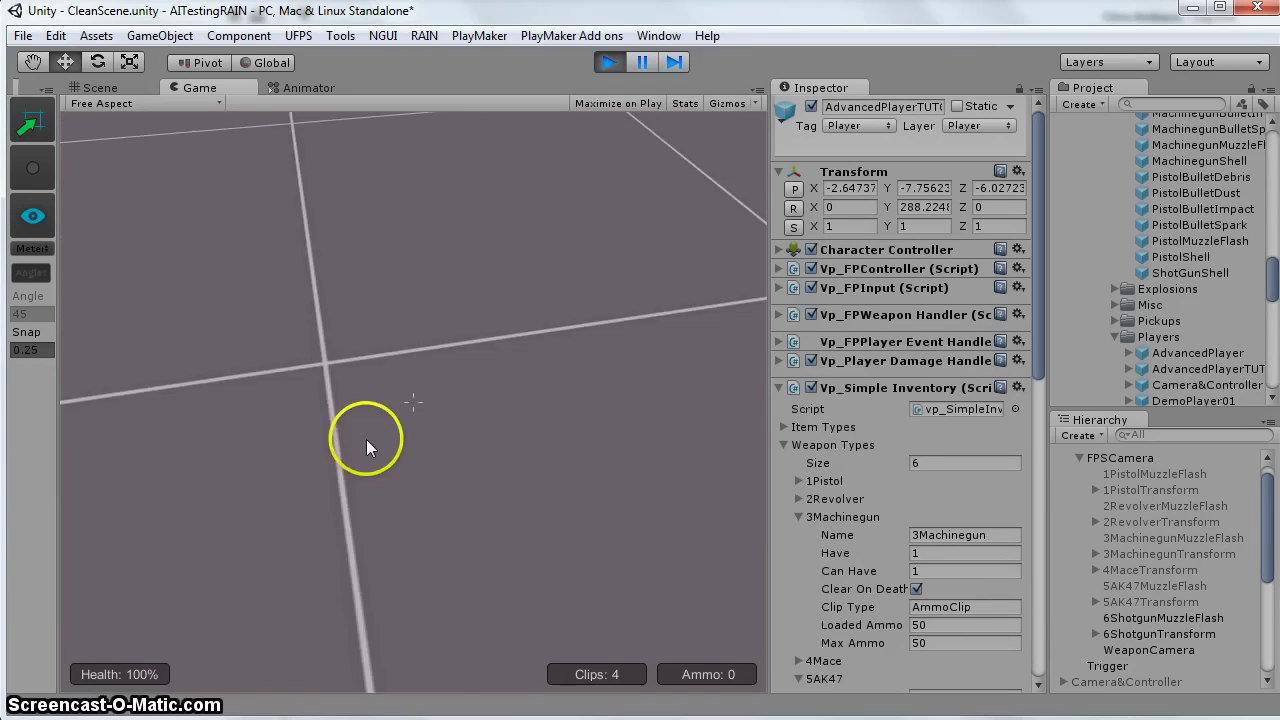
click(186, 648)
key(Escape)
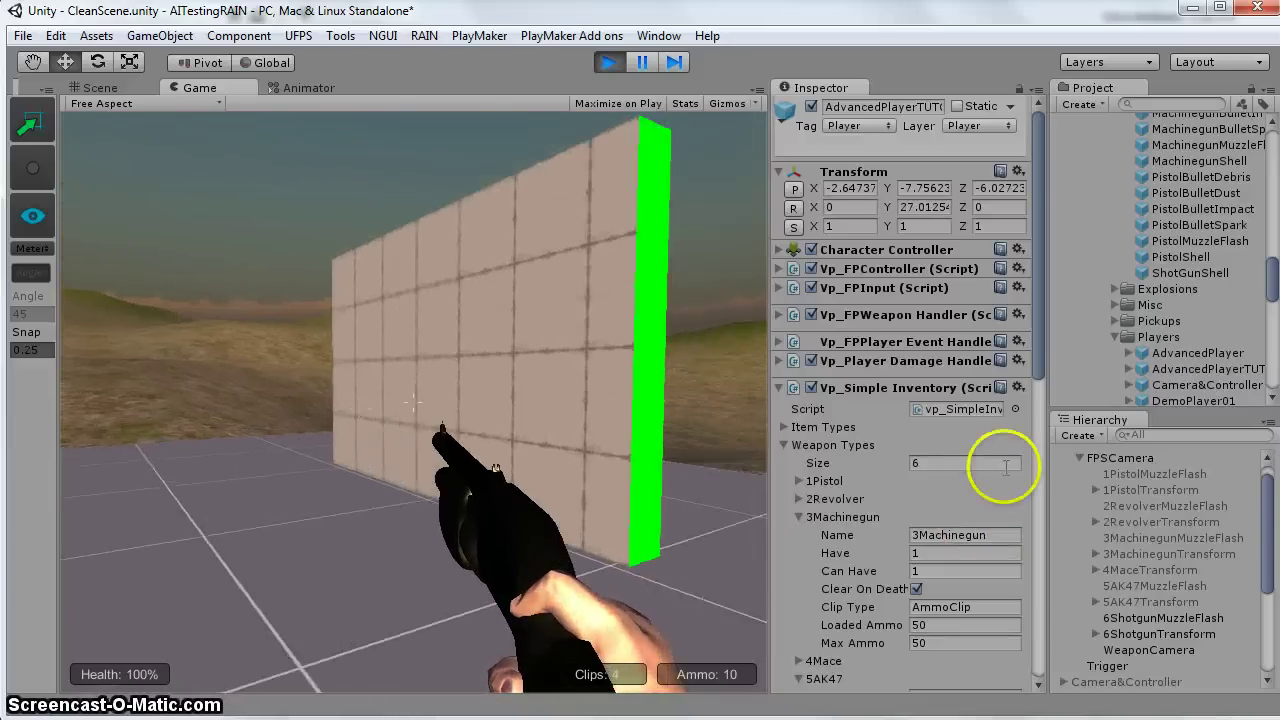
click(606, 63)
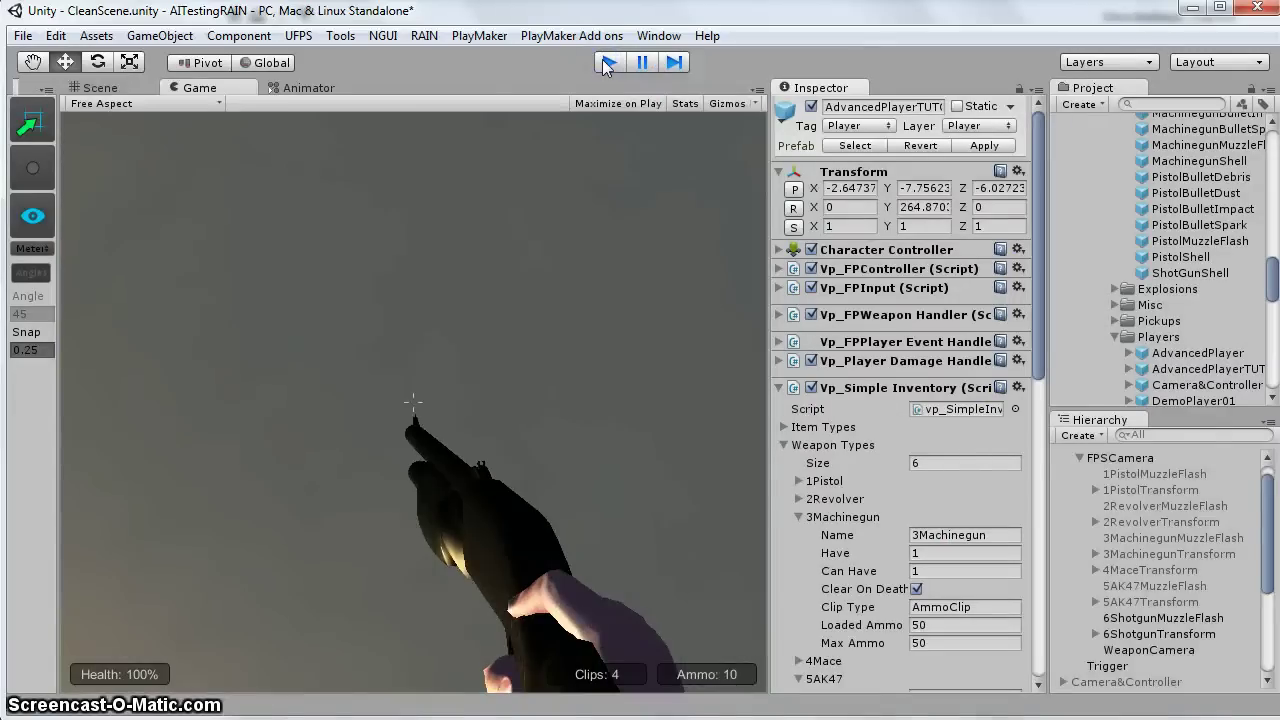